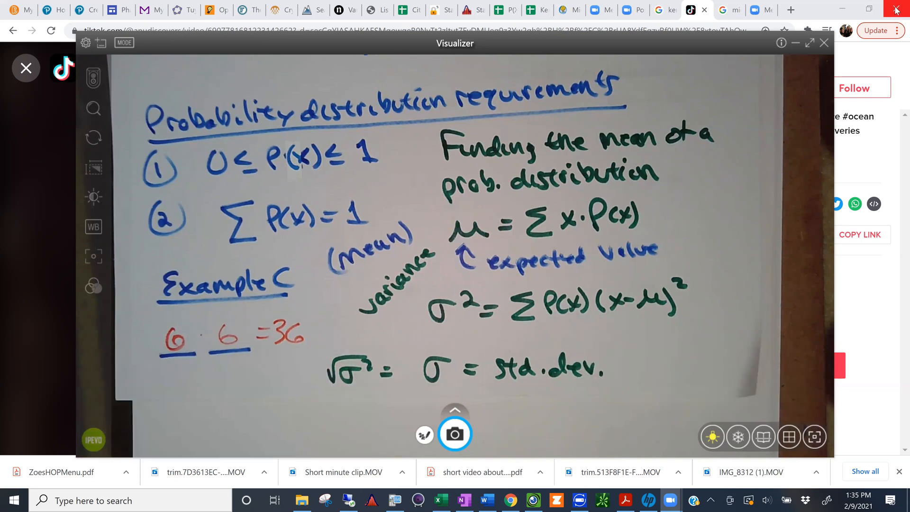
Step: Switch to the "P(X) or more extreme" spreadsheet at the two-dice table and check the handwritten variance formula in Visualizer
{"action": "left_click", "coordinate": [497, 13]}
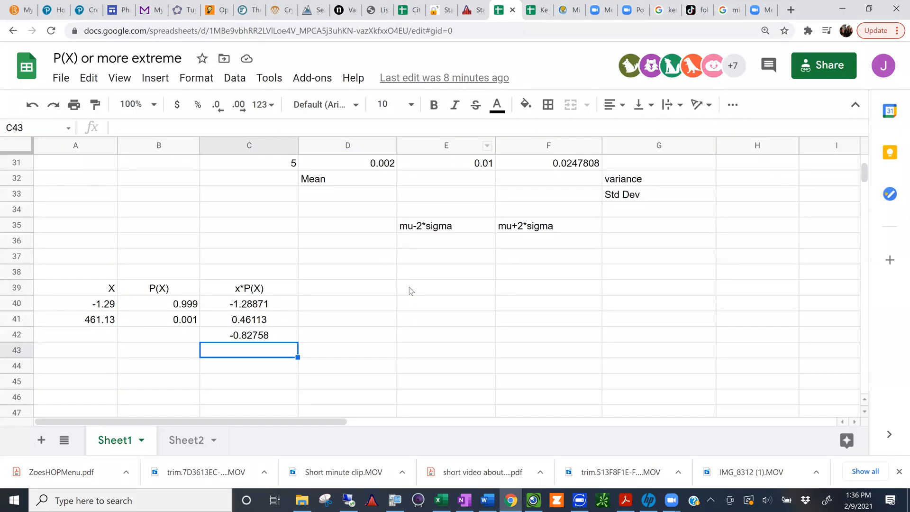
{"action": "scroll", "coordinate": [410, 290], "scroll_direction": "up", "scroll_amount": 9}
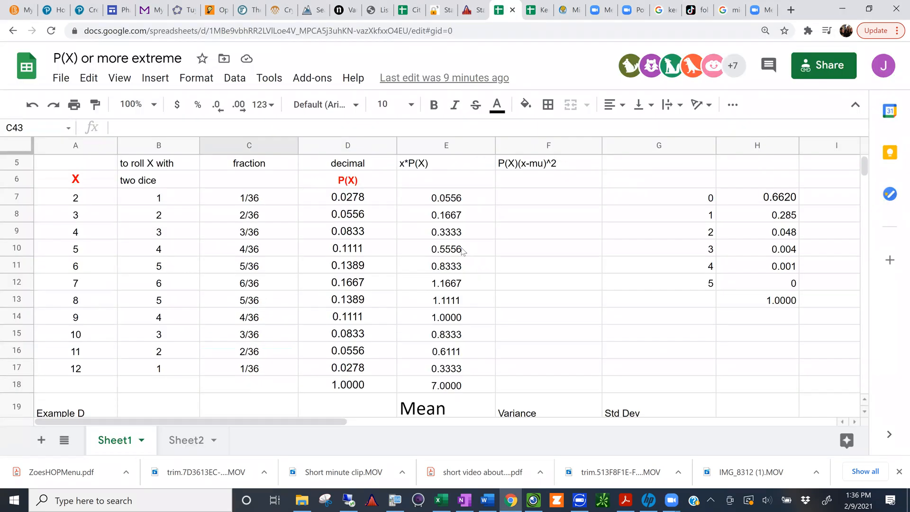
{"action": "left_click", "coordinate": [529, 196]}
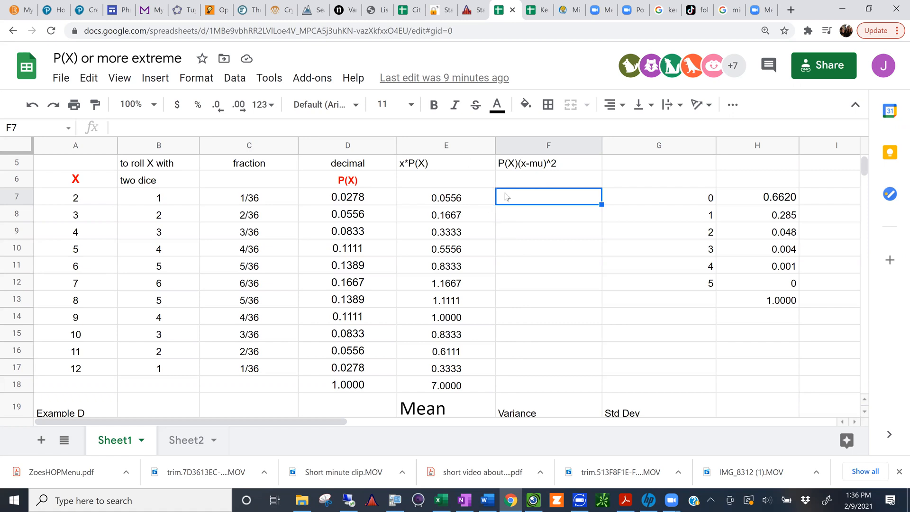
{"action": "left_click", "coordinate": [531, 500]}
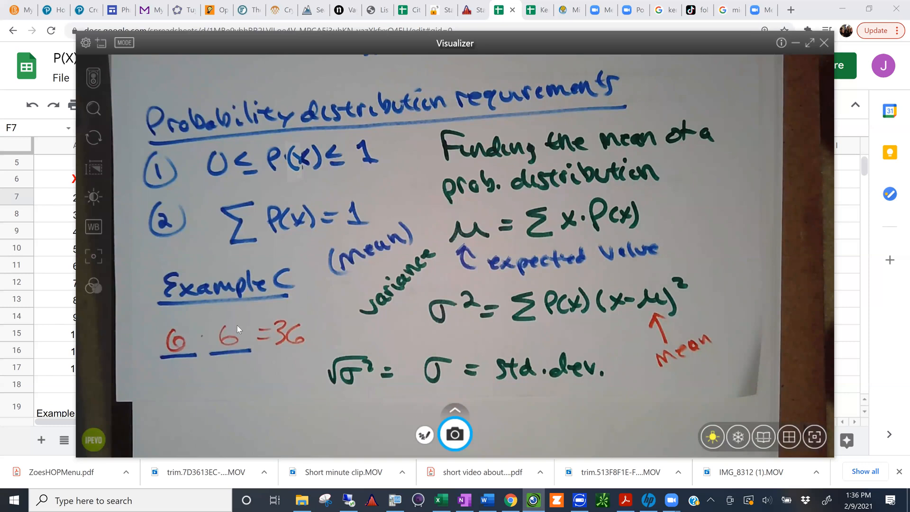
{"action": "left_click", "coordinate": [51, 321]}
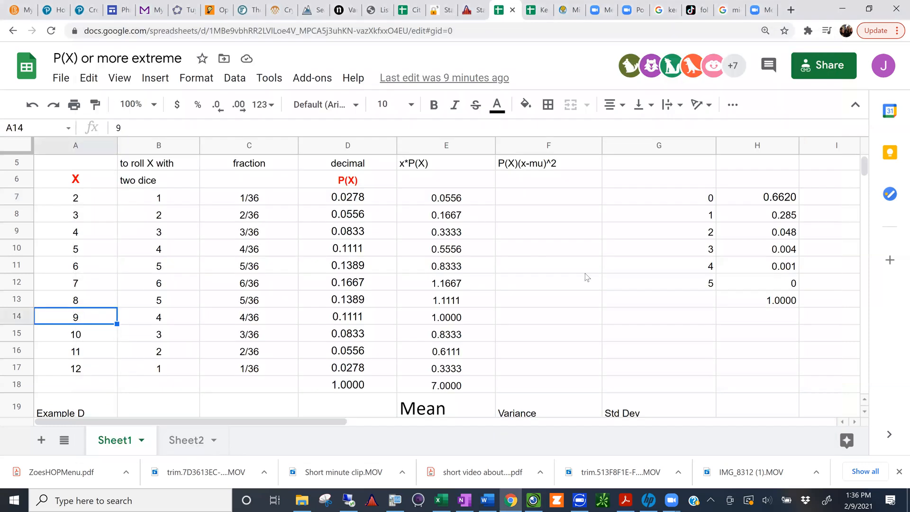
Step: Begin a formula in F7 that multiplies the probability in D7 by a parenthesised term, starting with =D7*(
{"action": "left_click", "coordinate": [516, 196]}
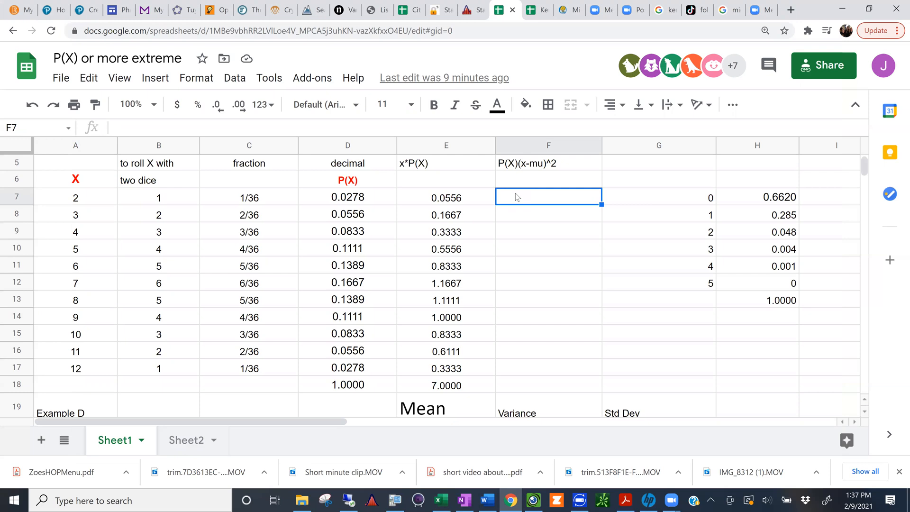
{"action": "type", "text": "="}
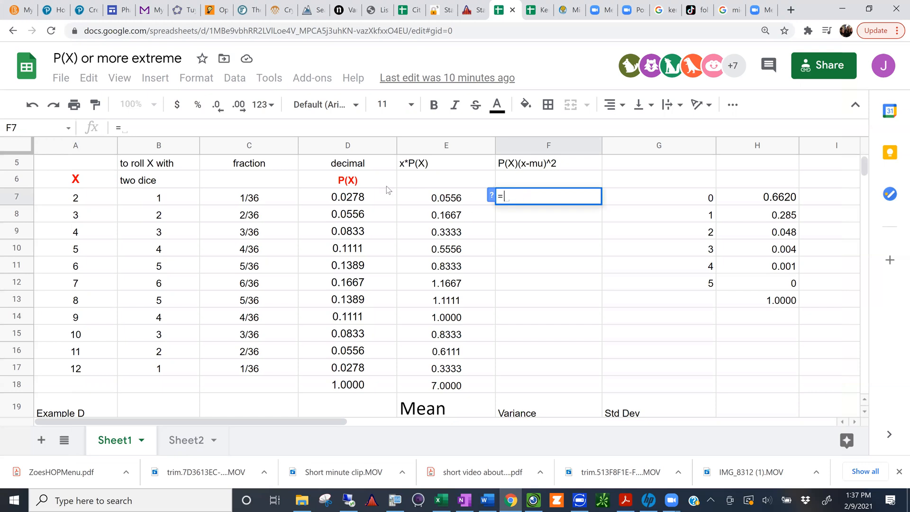
{"action": "left_click", "coordinate": [353, 198]}
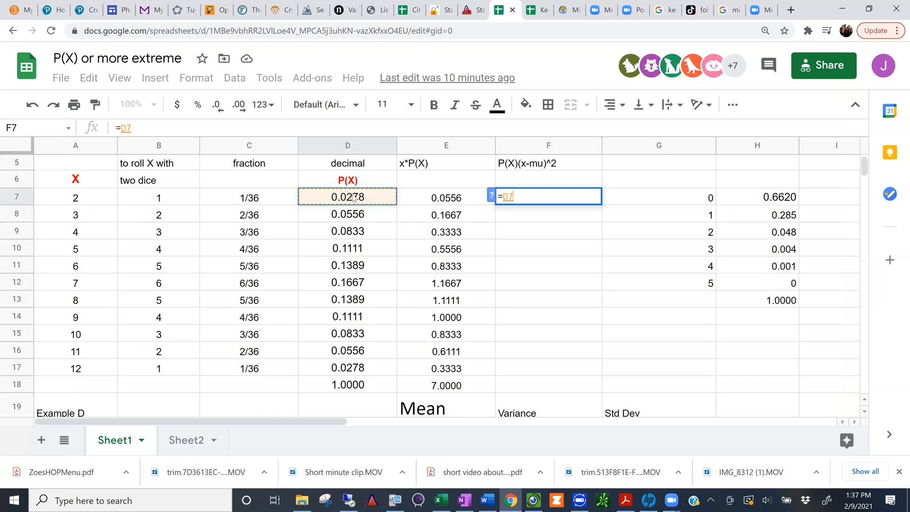
{"action": "type", "text": "*"}
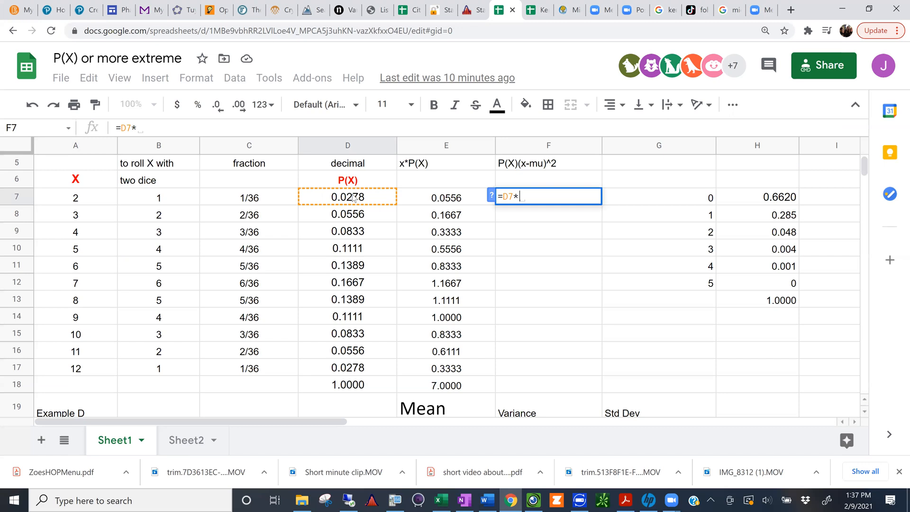
{"action": "type", "text": "("}
Step: Recheck the variance formula in Visualizer and remove the stray row reference 13:13 from the formula in F7
{"action": "left_click", "coordinate": [539, 501]}
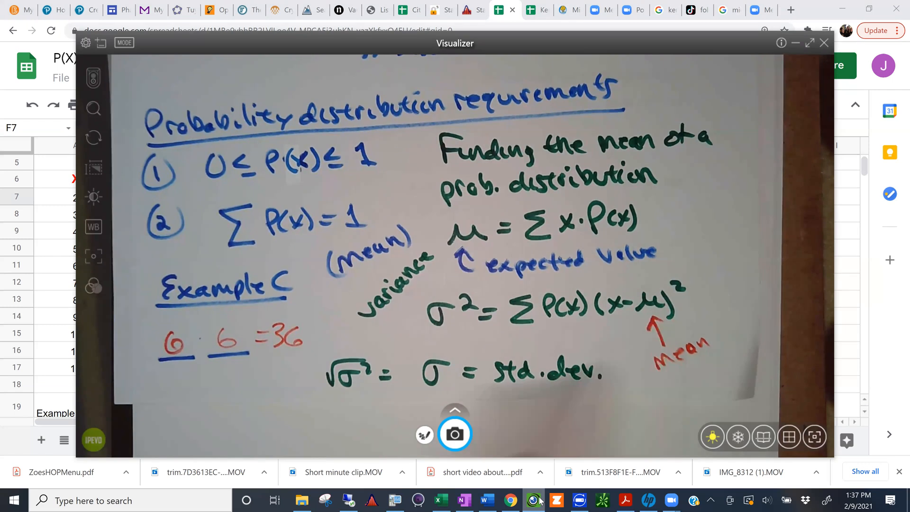
{"action": "left_click", "coordinate": [539, 500]}
{"action": "type", "text": "13:13"}
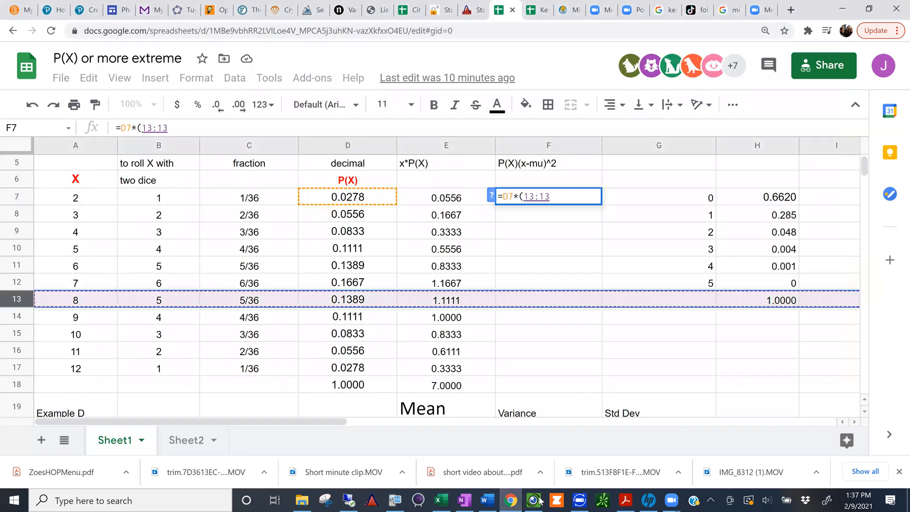
{"action": "key", "text": "BackSpace"}
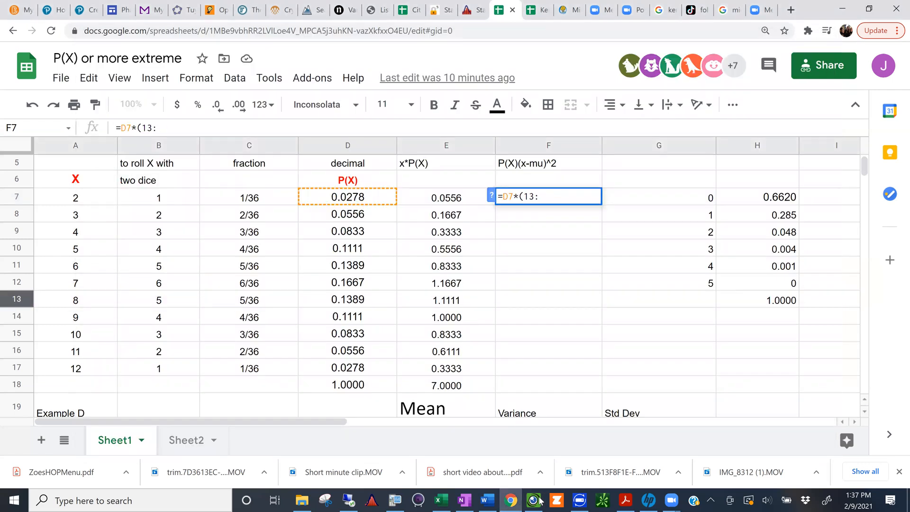
{"action": "key", "text": "BackSpace"}
{"action": "key", "text": "BackSpace"}
{"action": "key", "text": "BackSpace"}
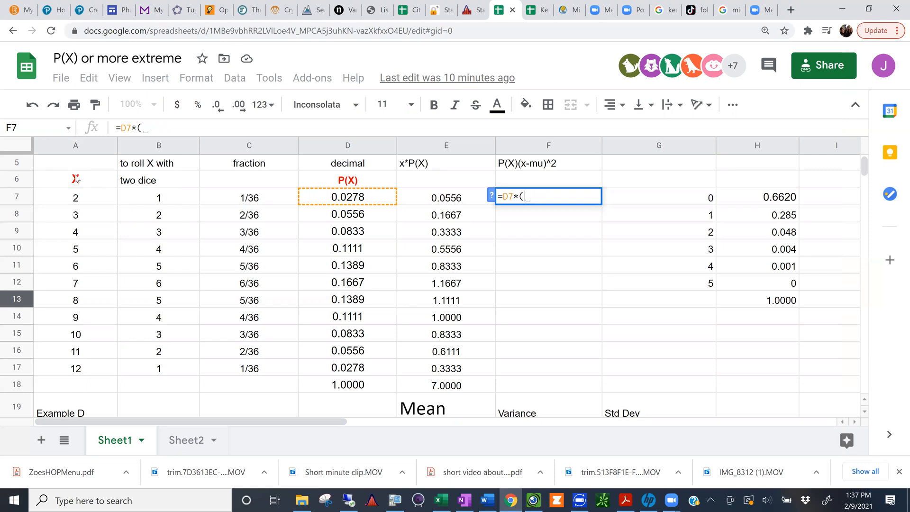
Step: Complete the formula in F7 as =D7*(A7-7)^2
{"action": "left_click", "coordinate": [78, 203]}
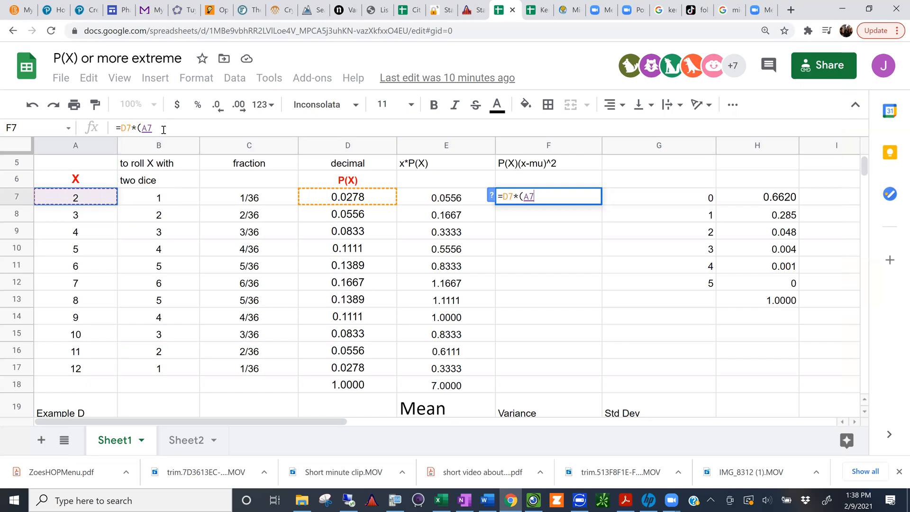
{"action": "type", "text": "-7"}
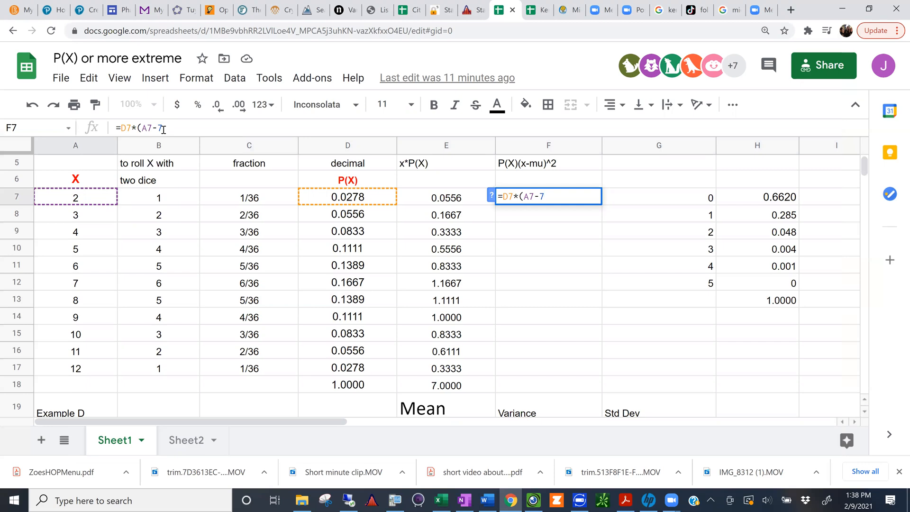
{"action": "type", "text": ")"}
{"action": "type", "text": "^"}
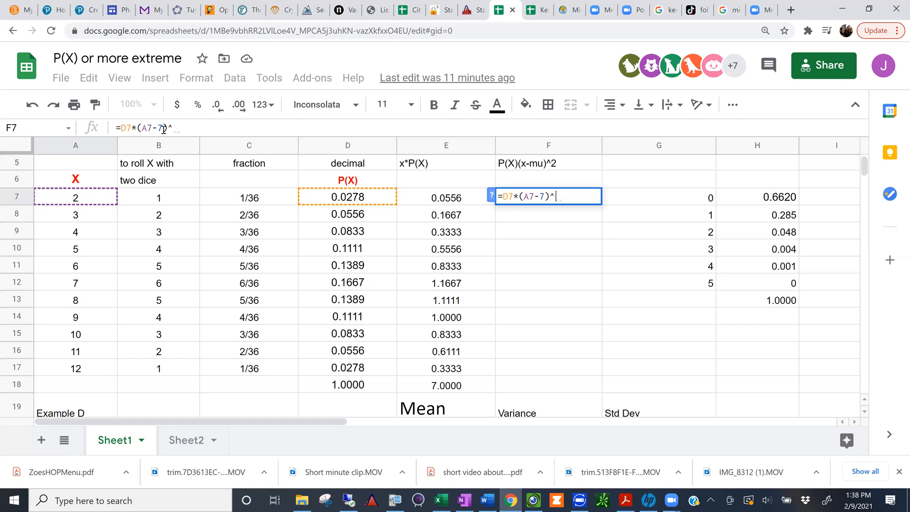
{"action": "type", "text": "2"}
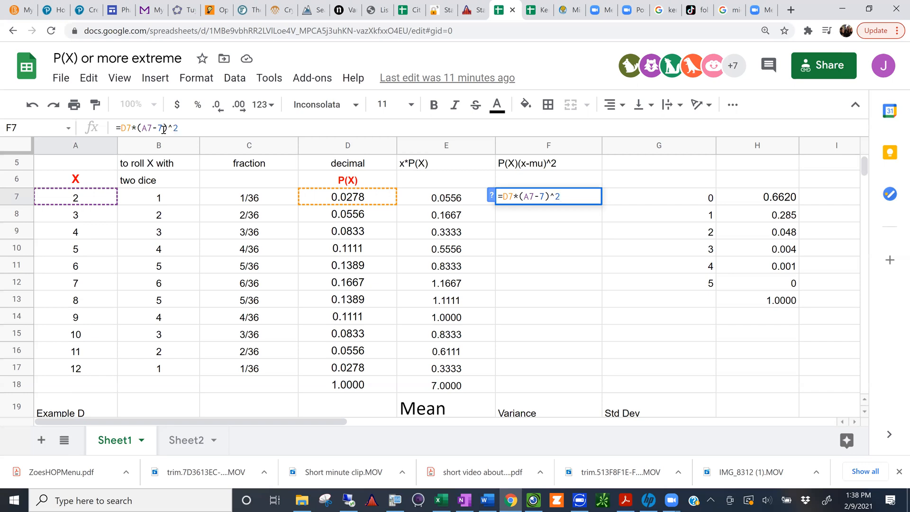
{"action": "key", "text": "ctrl+plus"}
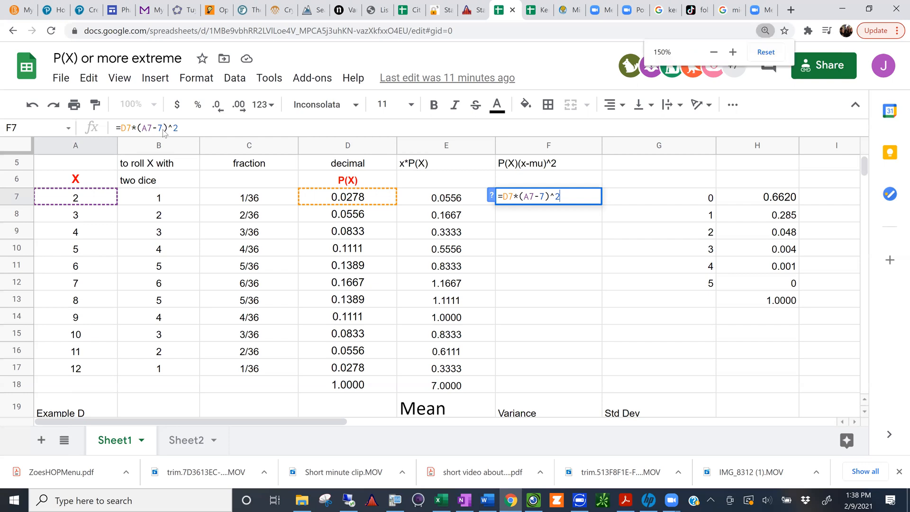
{"action": "key", "text": "ctrl+plus"}
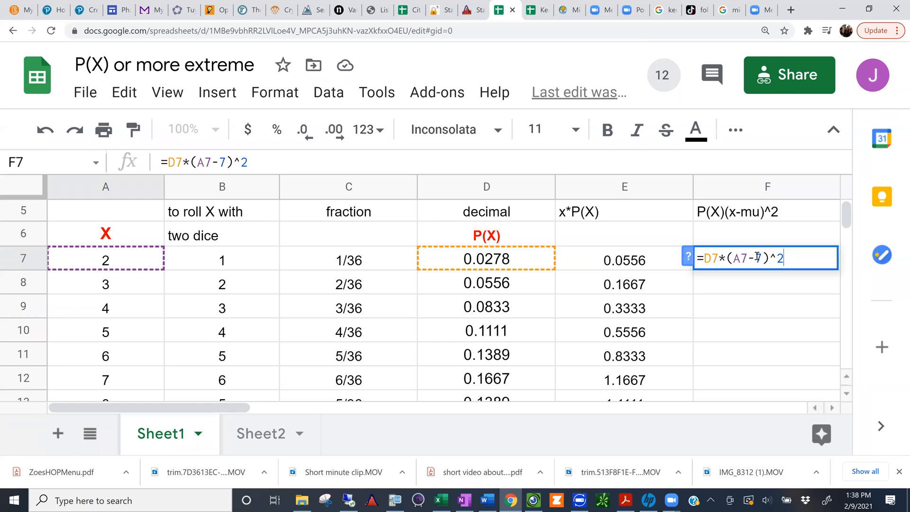
{"action": "key", "text": "Return"}
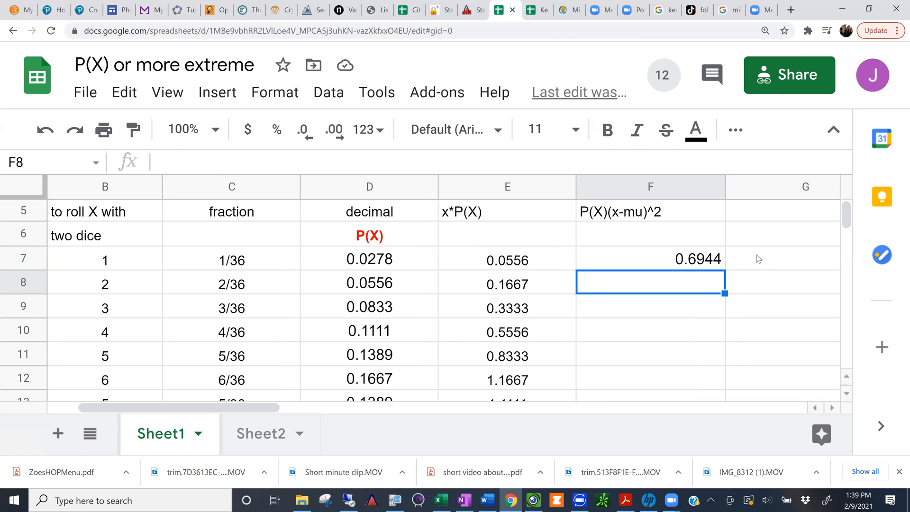
Step: Clear the formula from F7 and return to the X value in A7
{"action": "key", "text": "ctrl+minus"}
{"action": "key", "text": "ctrl+minus"}
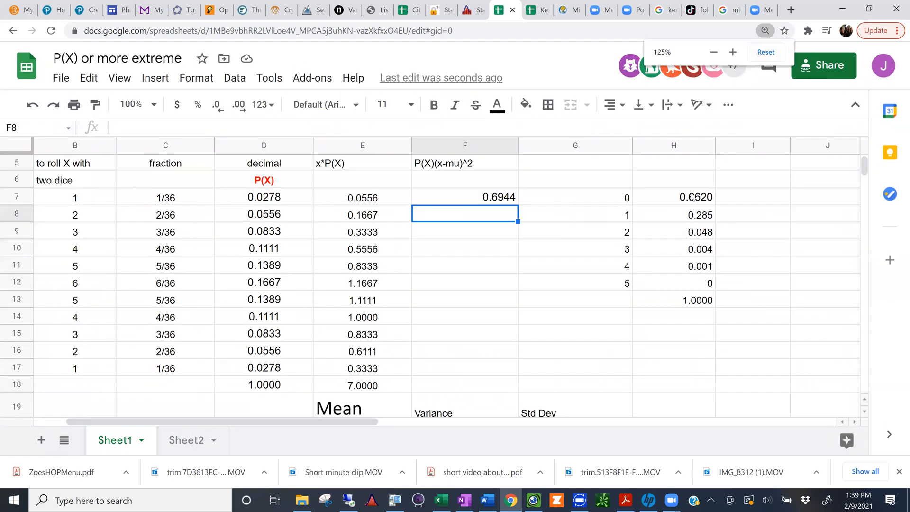
{"action": "left_click", "coordinate": [480, 196]}
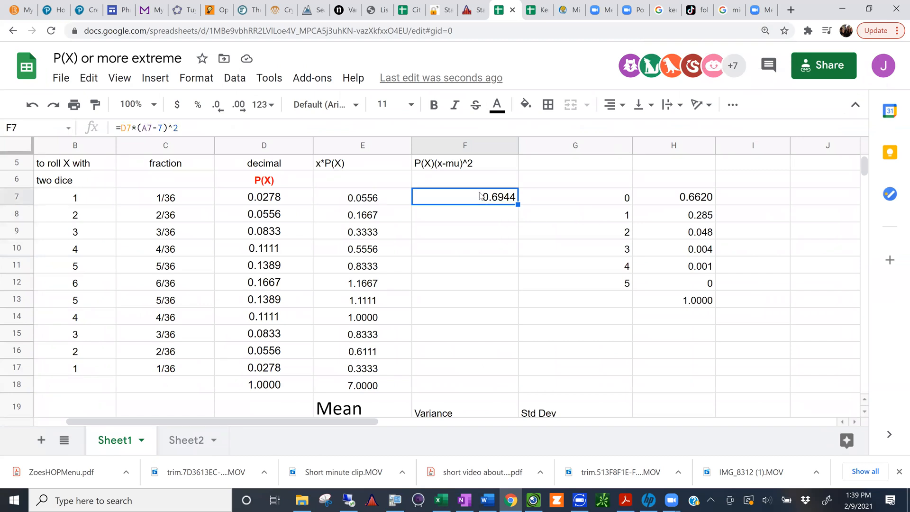
{"action": "key", "text": "Delete"}
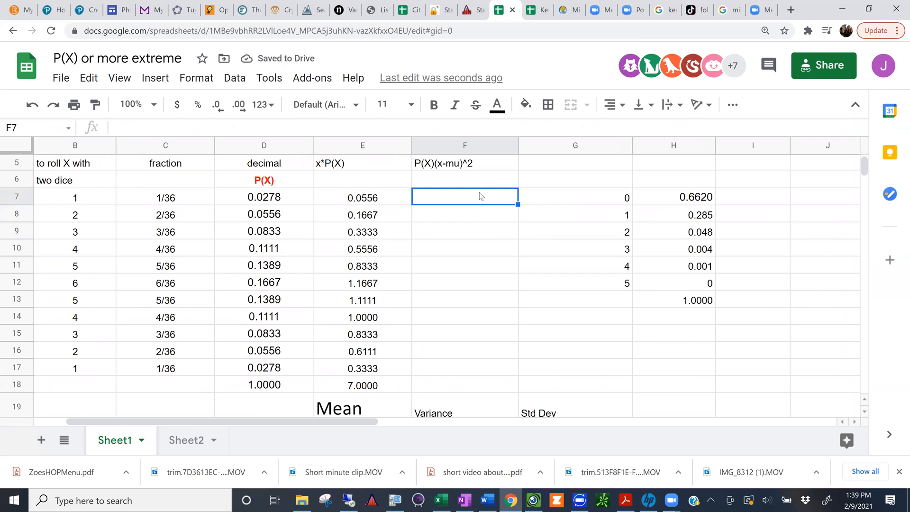
{"action": "key", "text": "Left"}
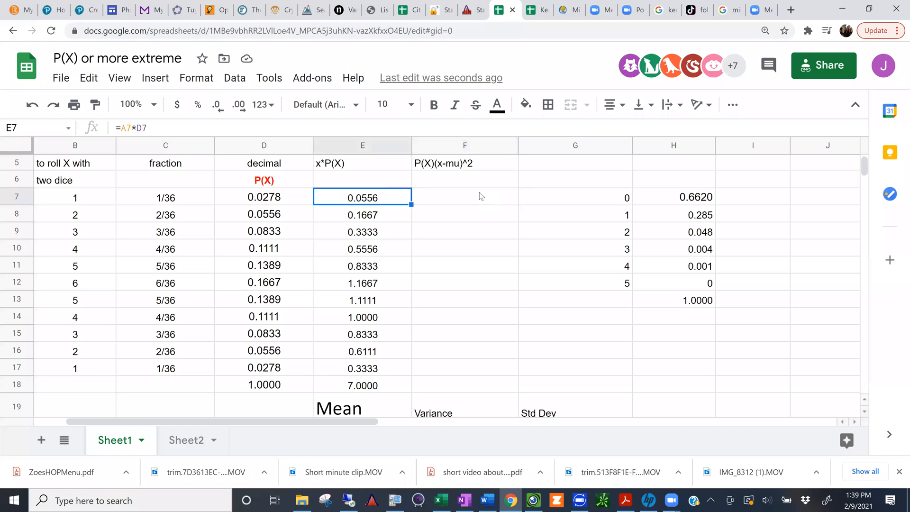
{"action": "key", "text": "Left"}
{"action": "key", "text": "Left"}
{"action": "key", "text": "Left"}
{"action": "key", "text": "Left"}
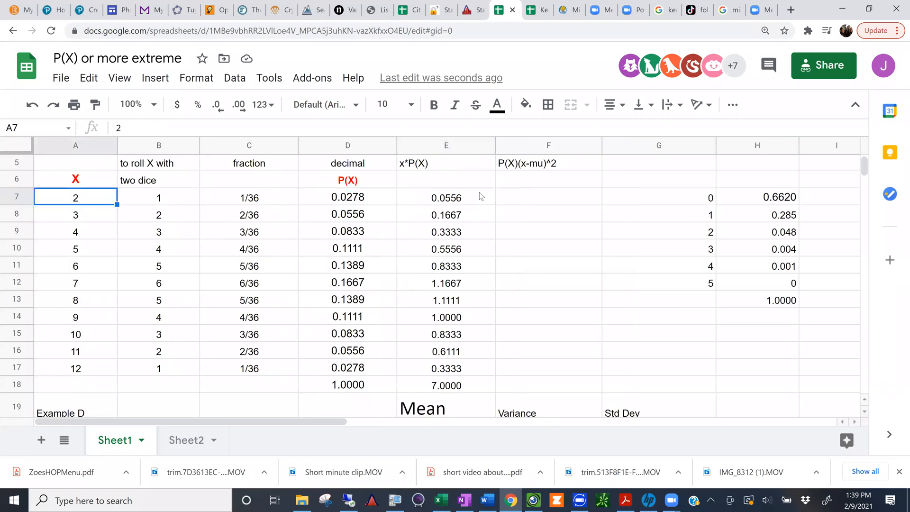
{"action": "left_click", "coordinate": [524, 197]}
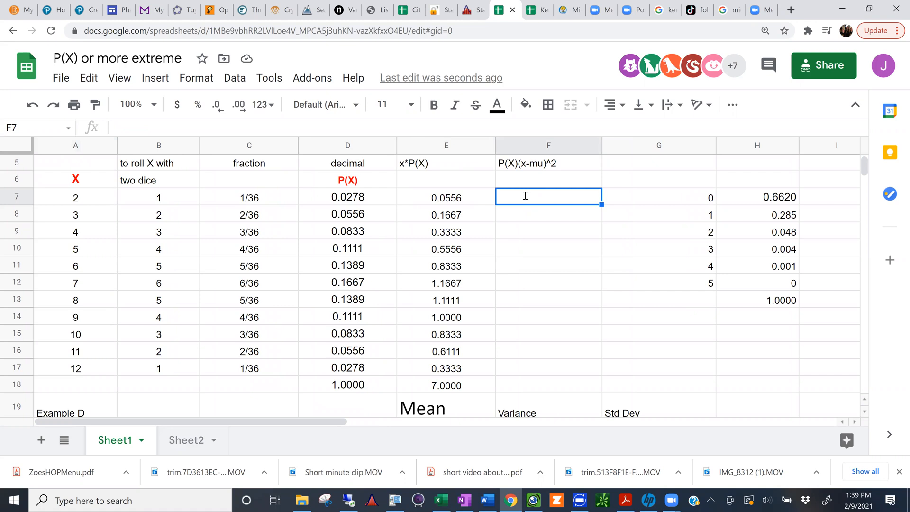
{"action": "type", "text": "="}
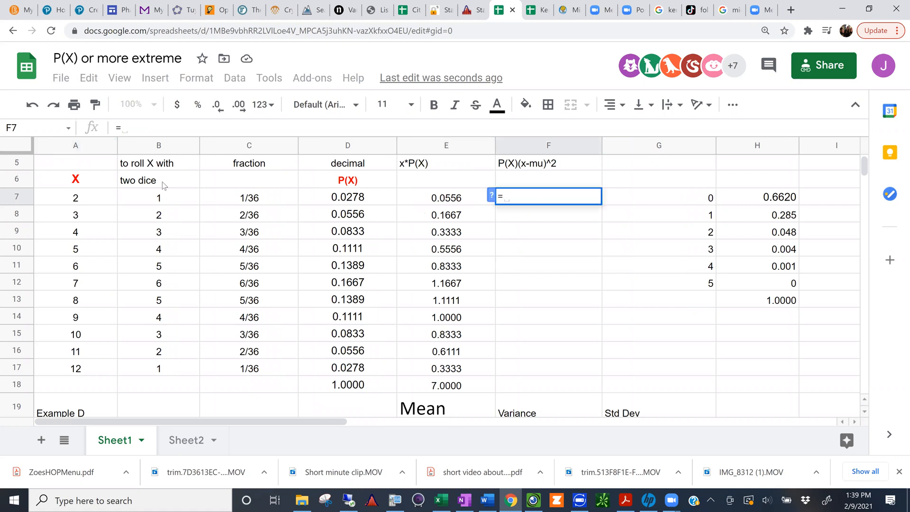
{"action": "left_click", "coordinate": [76, 198]}
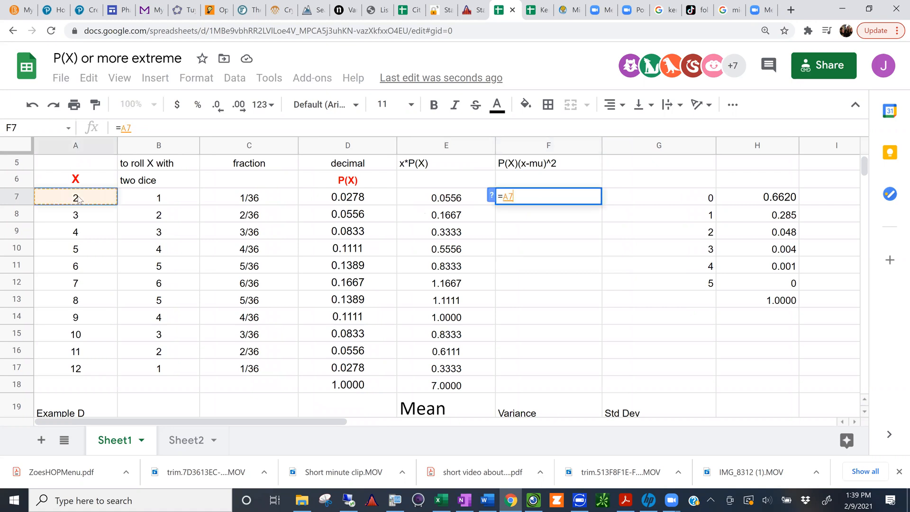
{"action": "type", "text": "*("}
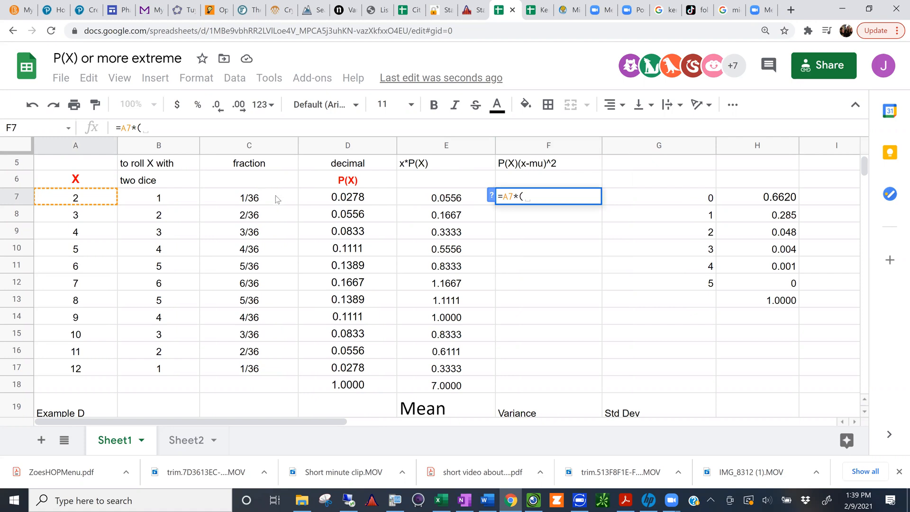
{"action": "left_click_drag", "start_coordinate": [523, 197], "coordinate": [503, 198]}
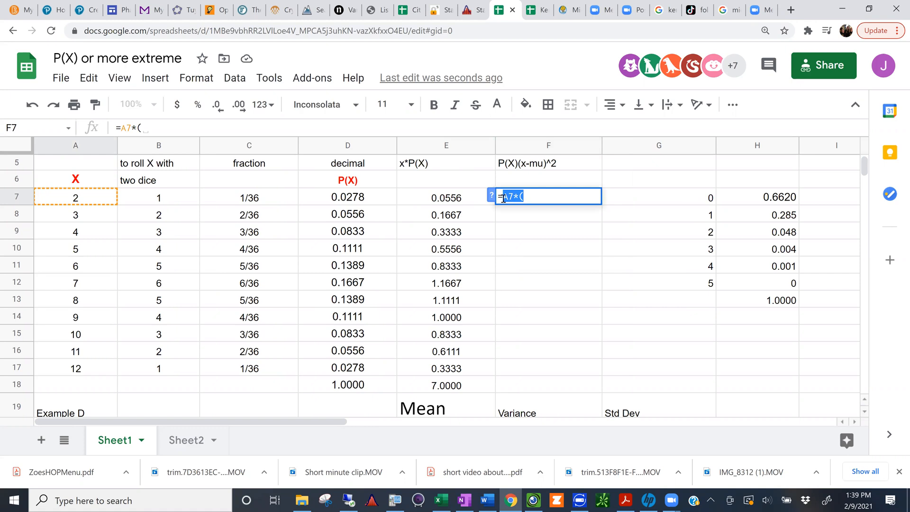
{"action": "key", "text": "BackSpace"}
{"action": "key", "text": "BackSpace"}
Step: Enter the formula =D7*(A7-7)^2 in F7, referencing the probability in D7 and the X value in A7
{"action": "type", "text": "="}
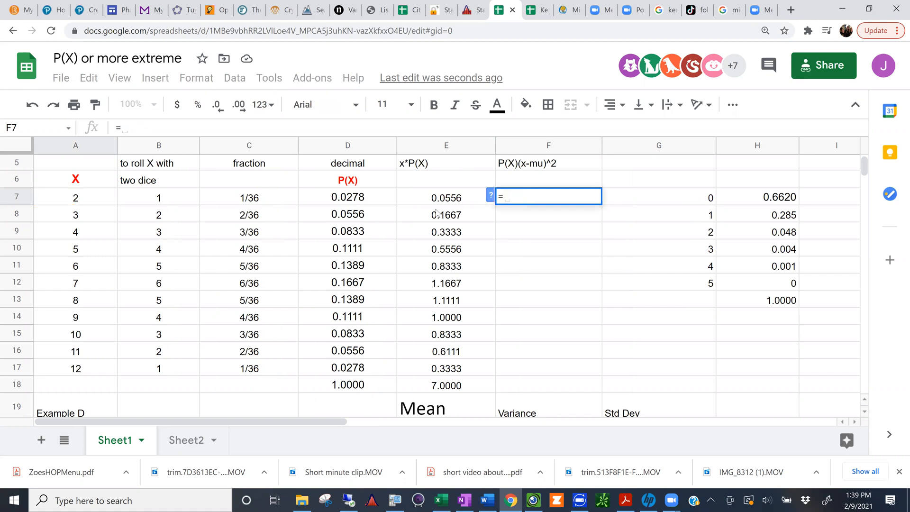
{"action": "left_click", "coordinate": [350, 201]}
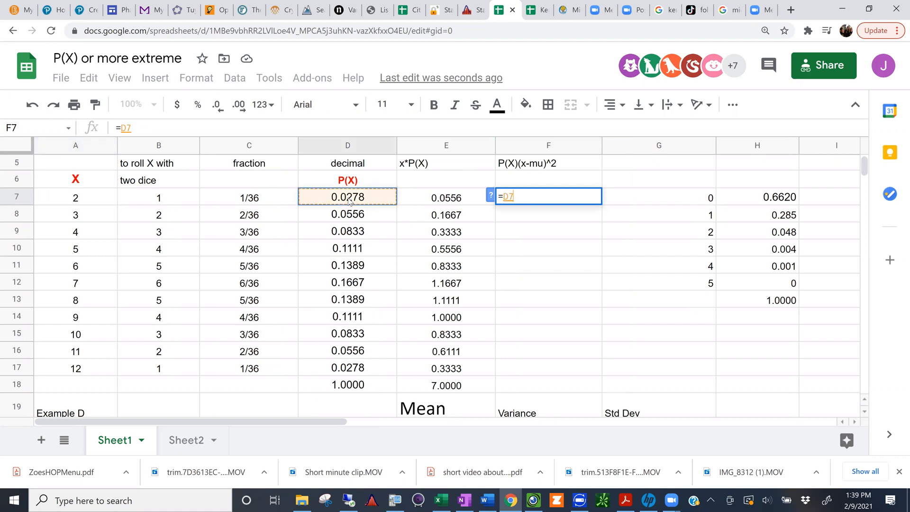
{"action": "type", "text": "*("}
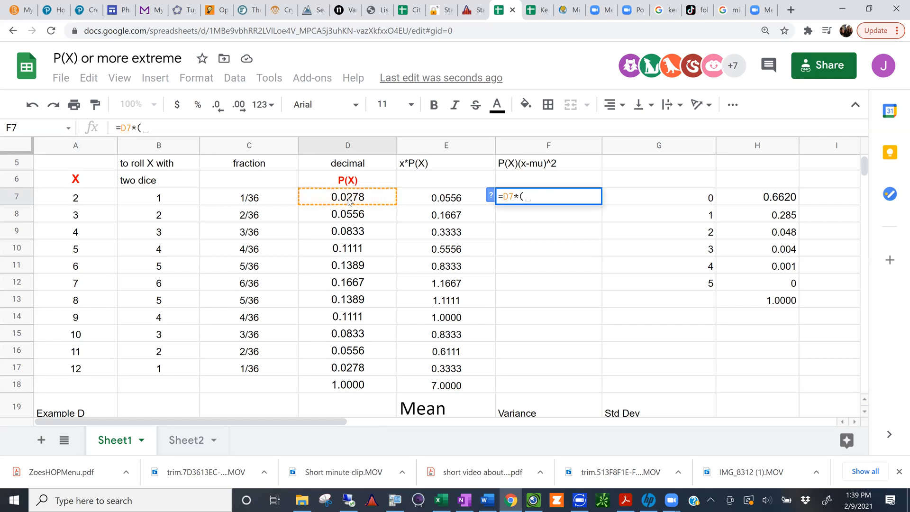
{"action": "left_click", "coordinate": [75, 196]}
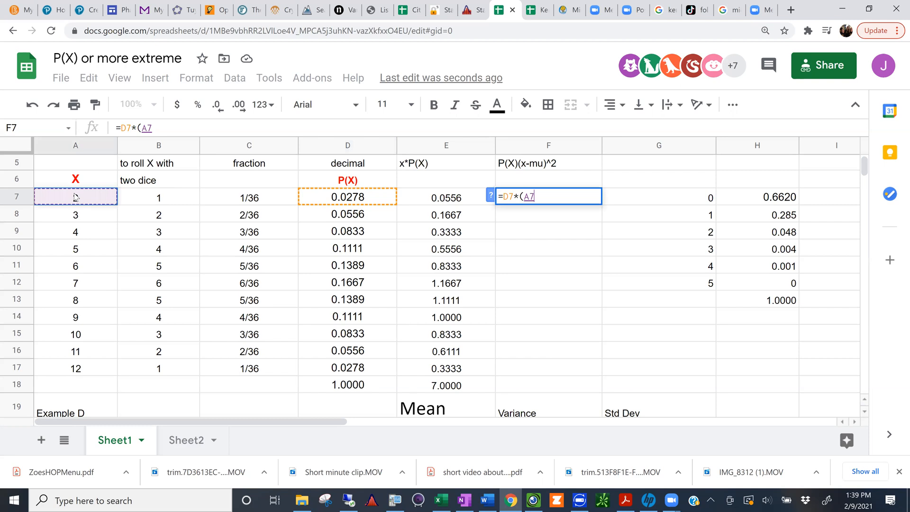
{"action": "type", "text": "-7)^"}
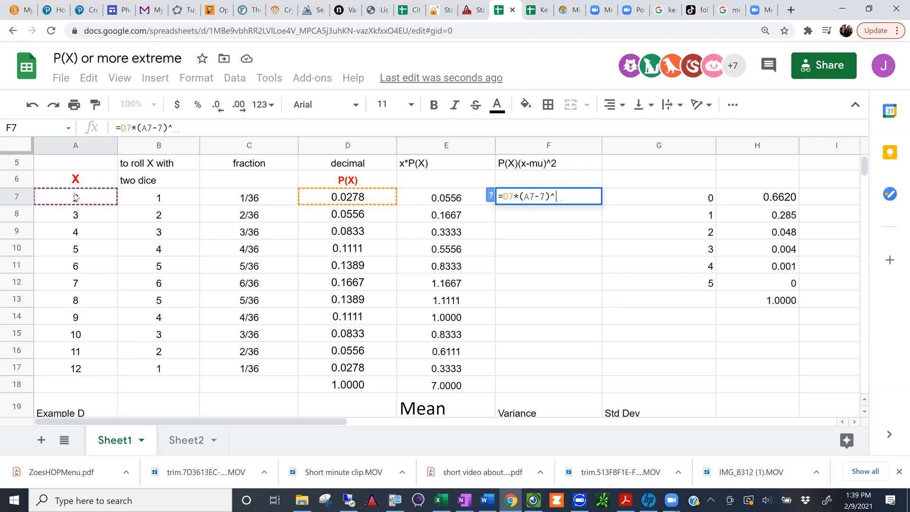
{"action": "type", "text": "2"}
{"action": "key", "text": "Return"}
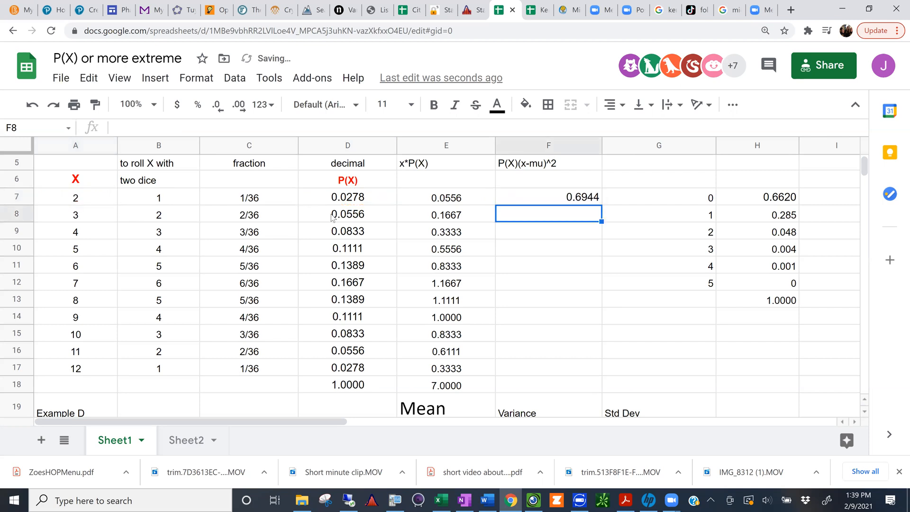
Step: Fill the formula from F7 down through F17 and check the copied formula in F8
{"action": "left_click", "coordinate": [526, 201]}
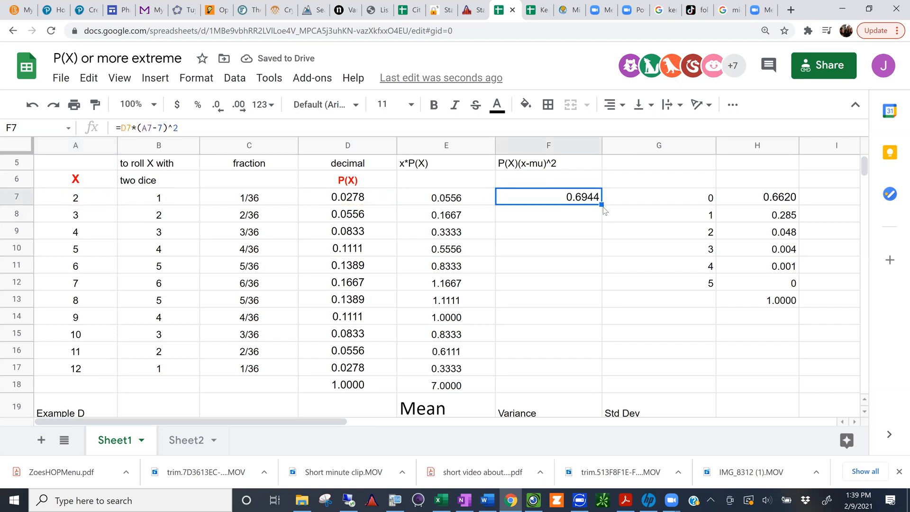
{"action": "left_click_drag", "start_coordinate": [601, 203], "coordinate": [572, 365]}
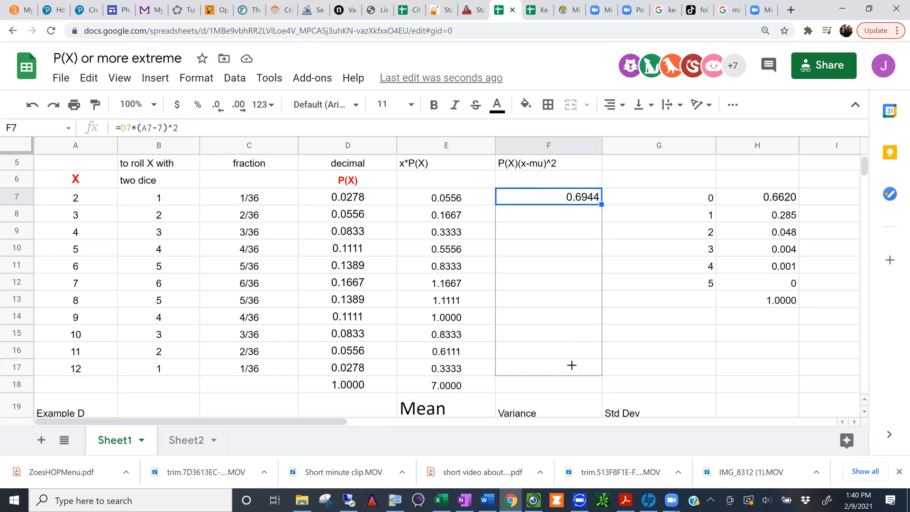
{"action": "left_click_drag", "start_coordinate": [572, 365], "coordinate": [574, 369]}
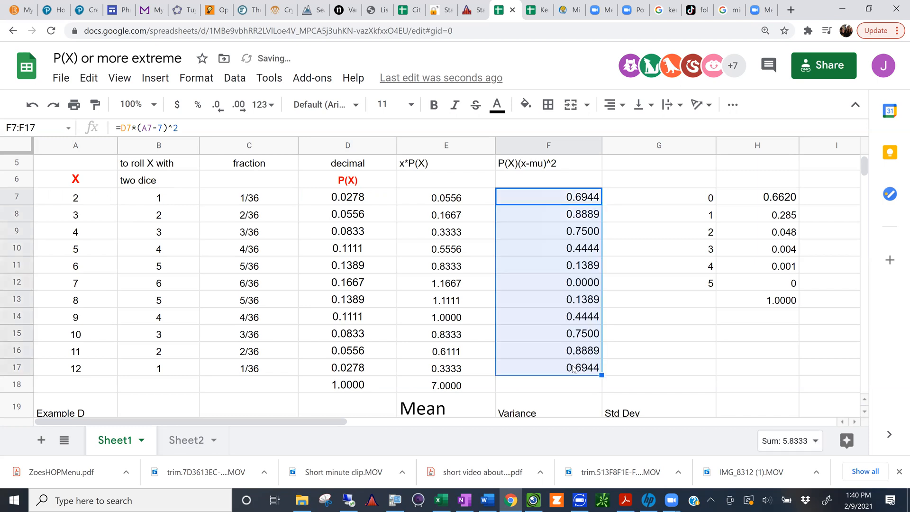
{"action": "left_click", "coordinate": [550, 386]}
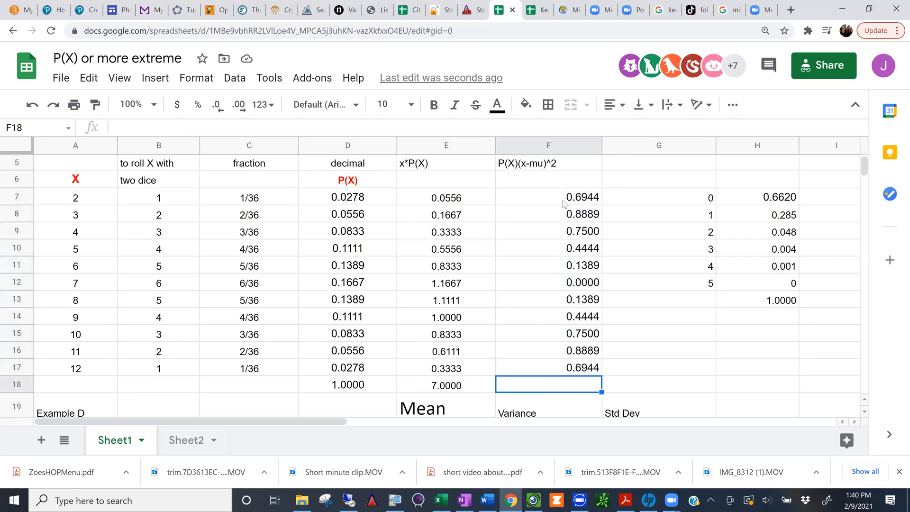
{"action": "left_click_drag", "start_coordinate": [566, 204], "coordinate": [563, 214]}
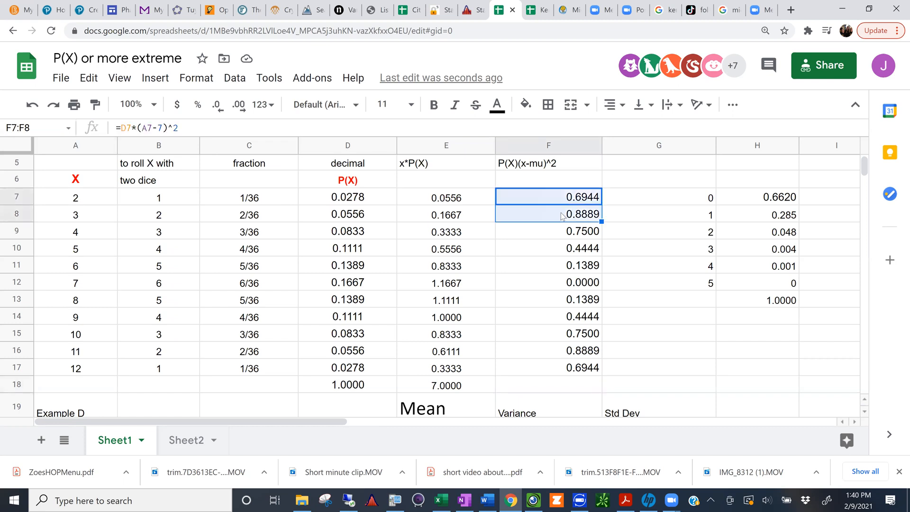
{"action": "left_click", "coordinate": [561, 215]}
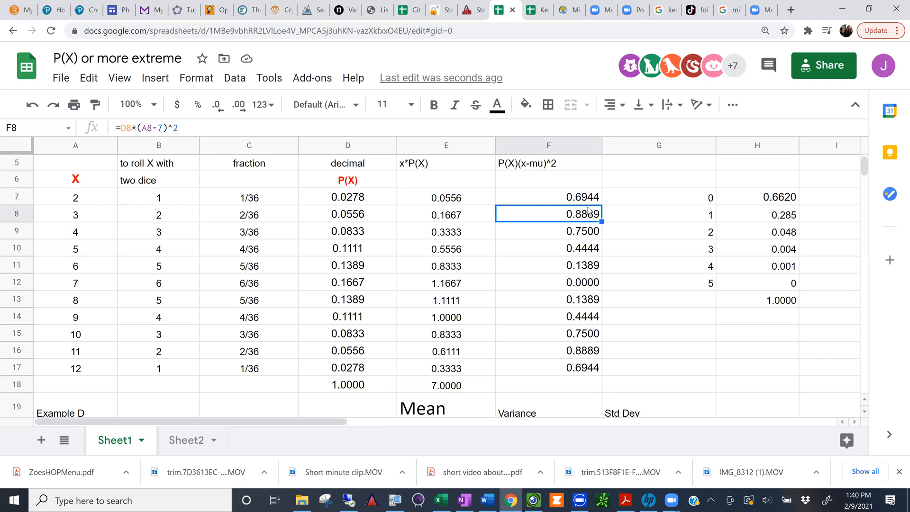
Step: Insert the suggested formula sum(F7:F17) in F18
{"action": "left_click", "coordinate": [541, 388]}
{"action": "type", "text": "="}
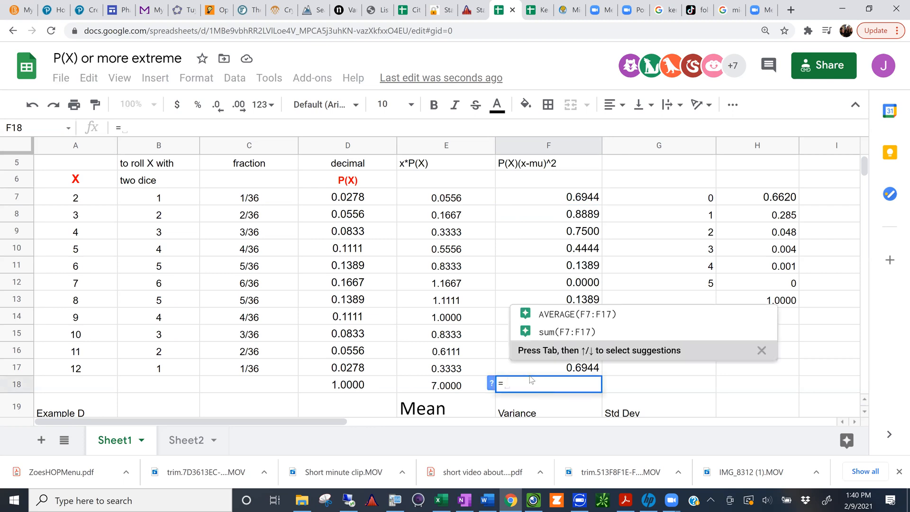
{"action": "left_click", "coordinate": [542, 337]}
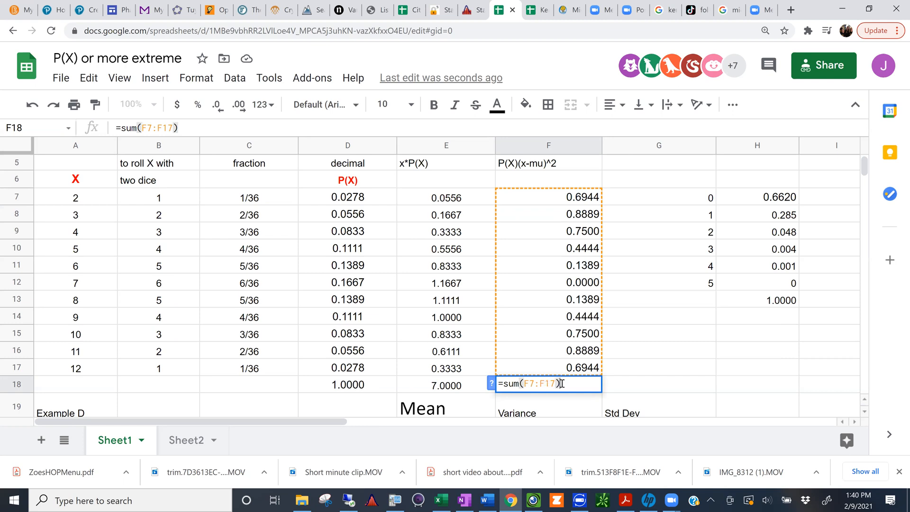
Step: Replace the content of F18 with a sum formula over the range F7:F17
{"action": "left_click_drag", "start_coordinate": [562, 383], "coordinate": [501, 378]}
{"action": "type", "text": "="}
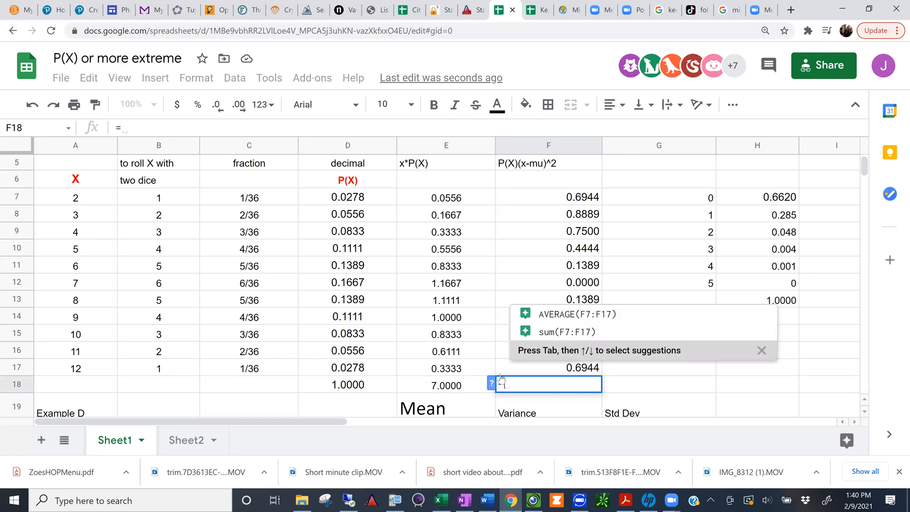
{"action": "type", "text": "sum("}
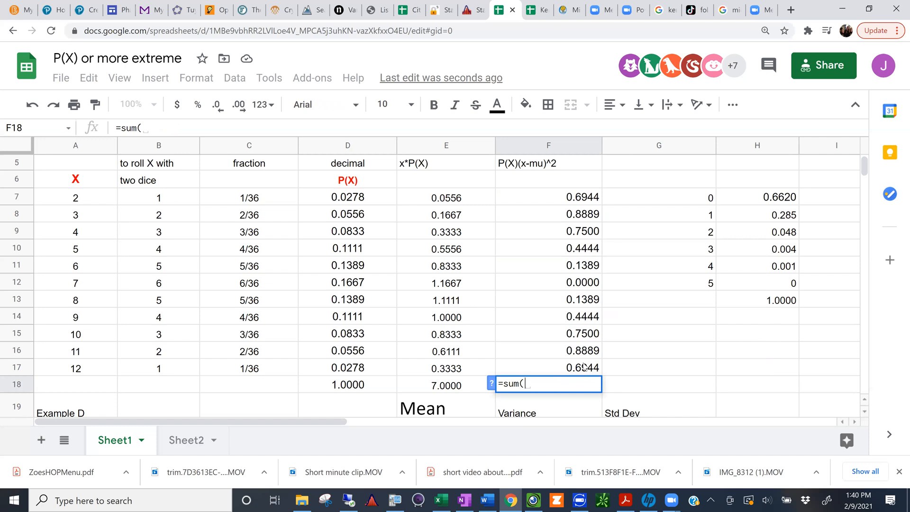
{"action": "left_click_drag", "start_coordinate": [585, 366], "coordinate": [577, 284]}
{"action": "left_click_drag", "start_coordinate": [572, 213], "coordinate": [573, 201]}
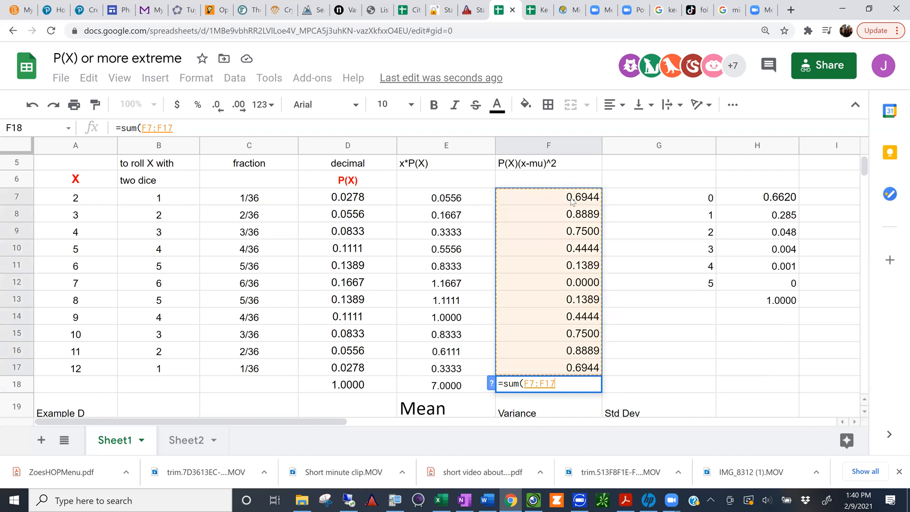
{"action": "key", "text": "Return"}
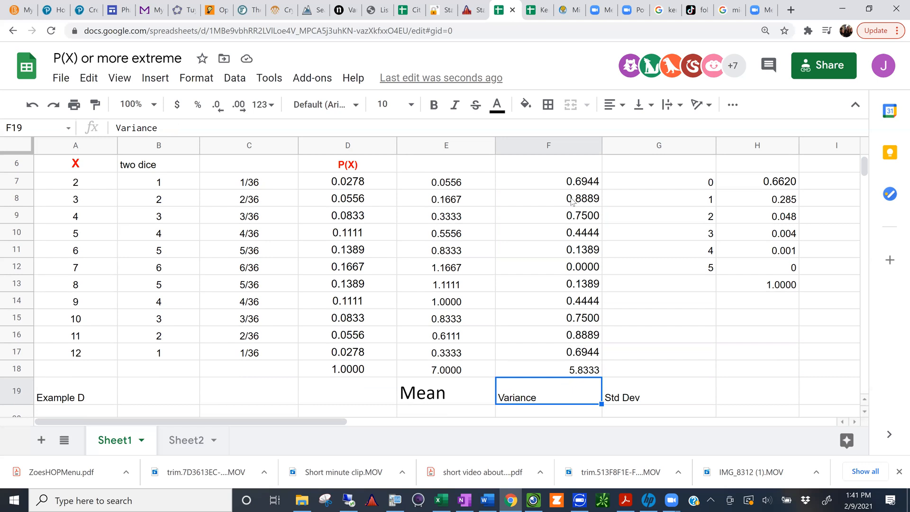
Step: Review the mean formula in E18 and the X values in column A of the dice table
{"action": "scroll", "coordinate": [572, 201], "scroll_direction": "up", "scroll_amount": 3}
{"action": "scroll", "coordinate": [426, 208], "scroll_direction": "down", "scroll_amount": 6}
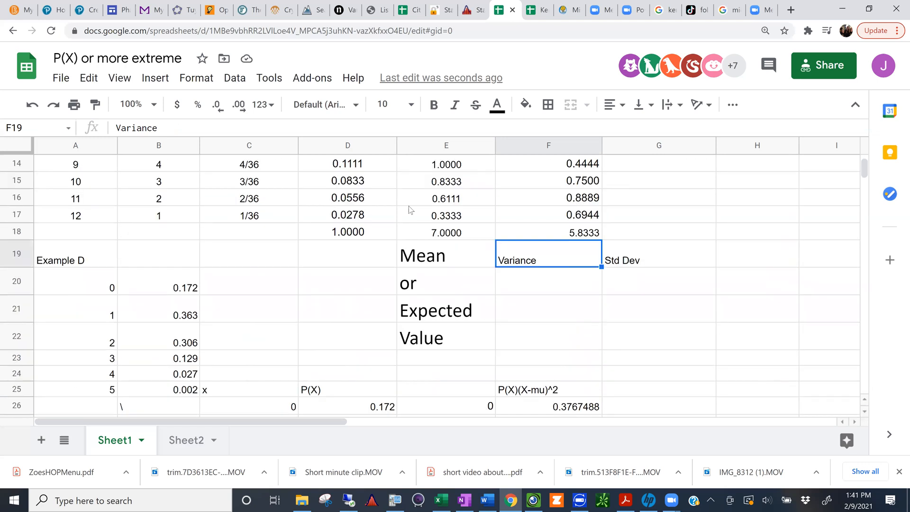
{"action": "left_click", "coordinate": [436, 234]}
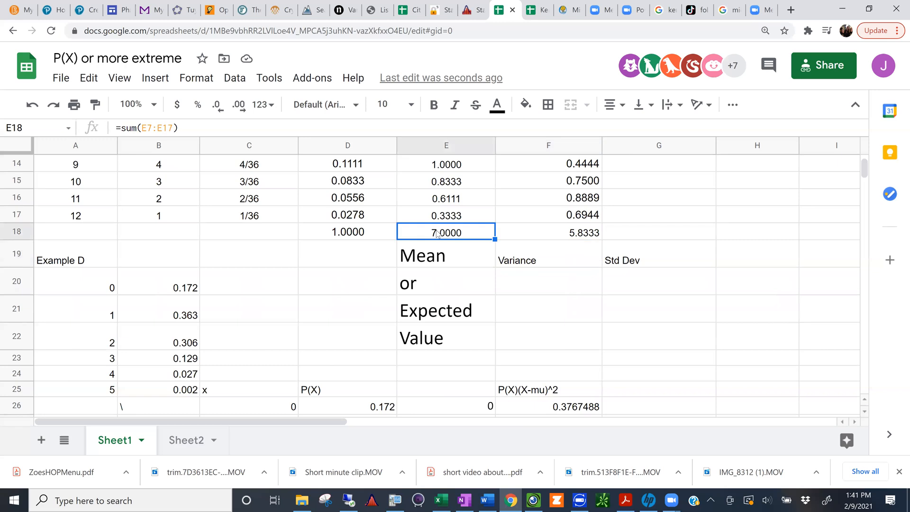
{"action": "left_click", "coordinate": [81, 217]}
{"action": "scroll", "coordinate": [81, 217], "scroll_direction": "up", "scroll_amount": 5}
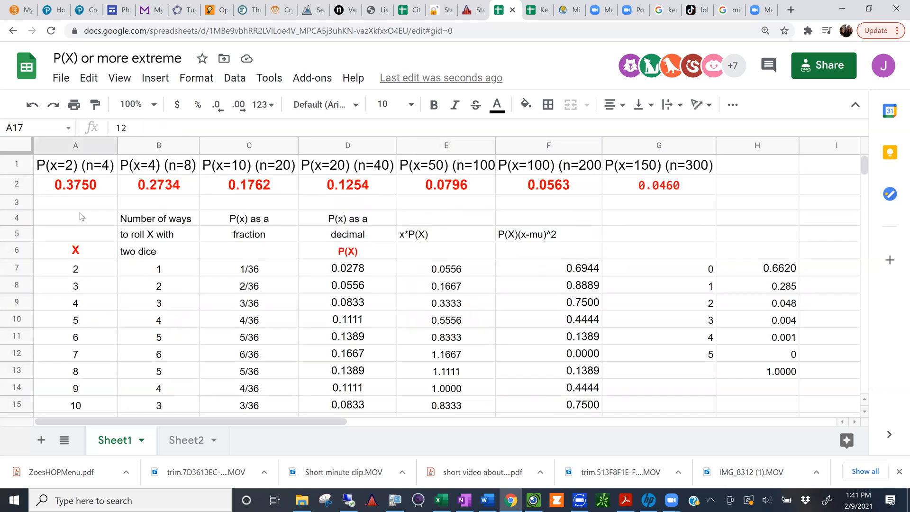
{"action": "left_click_drag", "start_coordinate": [75, 274], "coordinate": [67, 395]}
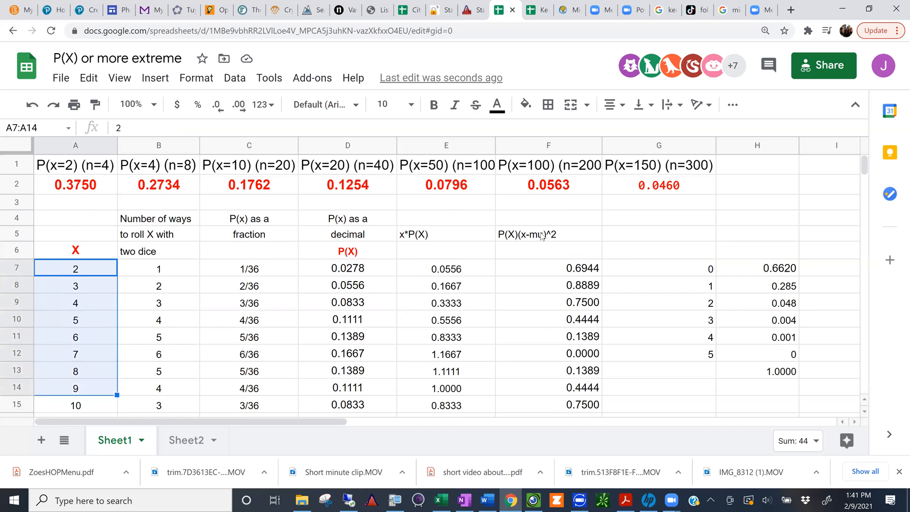
Step: Change the column heading in F5 to P(X)(x-7)^2, replacing mu with the mean of 7
{"action": "left_click", "coordinate": [164, 128]}
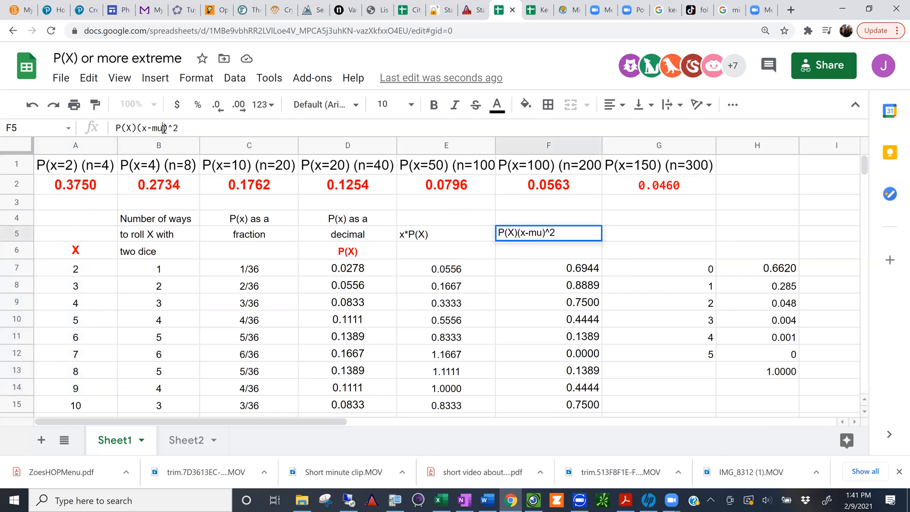
{"action": "key", "text": "BackSpace"}
{"action": "key", "text": "BackSpace"}
{"action": "key", "text": "BackSpace"}
{"action": "type", "text": "-7"}
{"action": "key", "text": "Return"}
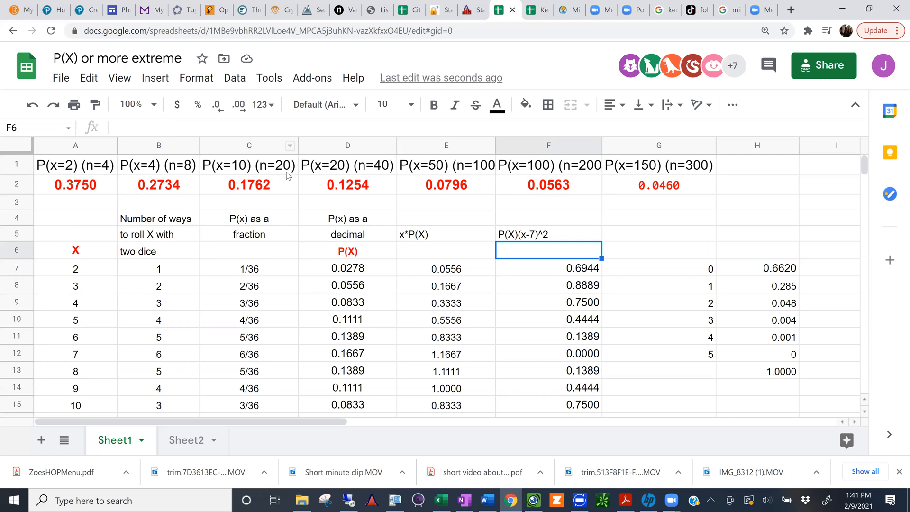
Step: Examine the formula in F12 for X = 7 and the variance sum formula in F18
{"action": "left_click", "coordinate": [552, 352]}
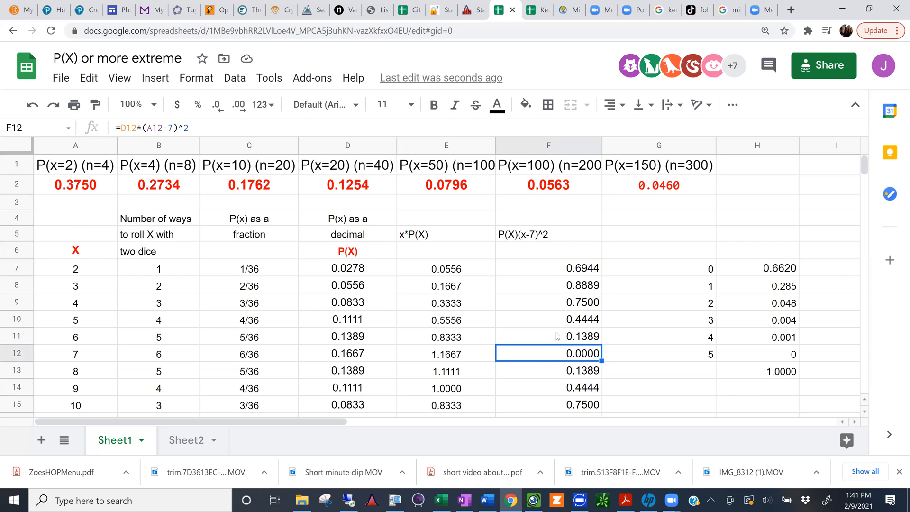
{"action": "scroll", "coordinate": [558, 336], "scroll_direction": "down", "scroll_amount": 5}
{"action": "scroll", "coordinate": [557, 336], "scroll_direction": "up", "scroll_amount": 5}
{"action": "left_click", "coordinate": [865, 412]}
{"action": "scroll", "coordinate": [865, 412], "scroll_direction": "down", "scroll_amount": 1}
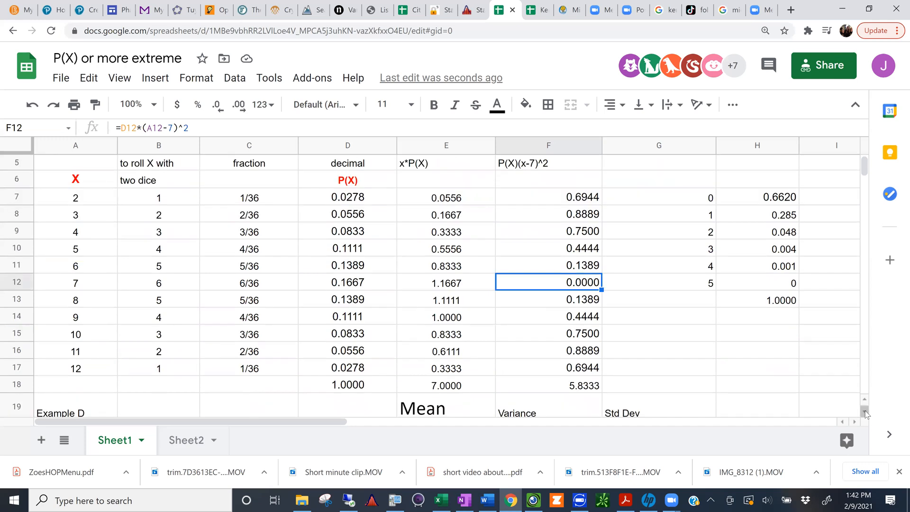
{"action": "left_click", "coordinate": [865, 412]}
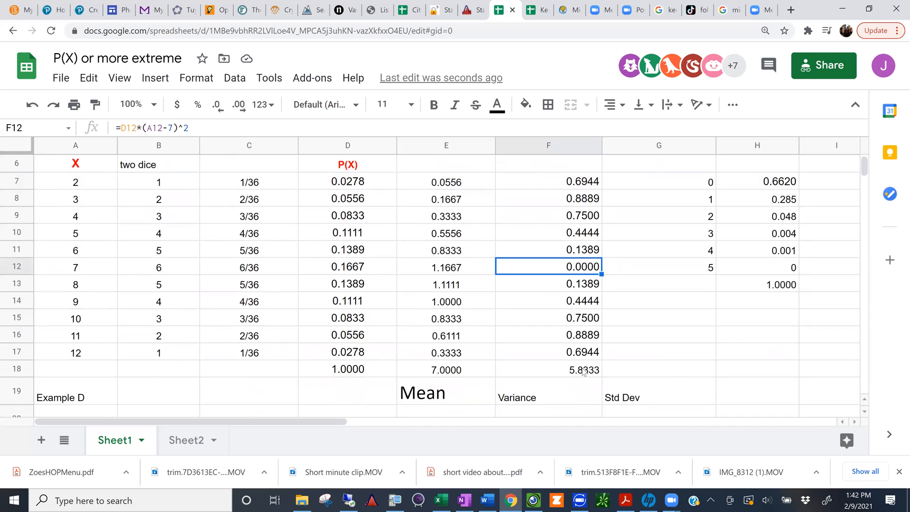
{"action": "left_click", "coordinate": [584, 372]}
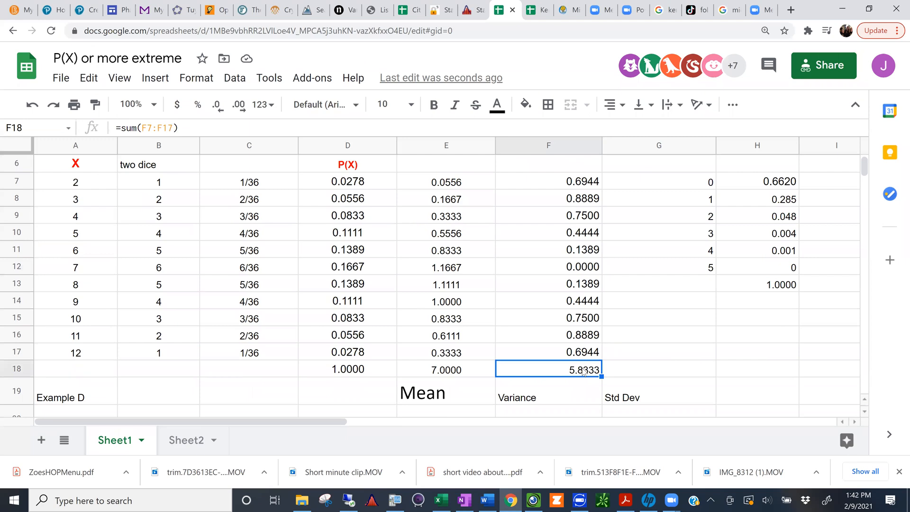
Step: Review the handwritten standard deviation formula in Visualizer, then return to the spreadsheet's Variance and Std Dev labels
{"action": "left_click", "coordinate": [535, 500]}
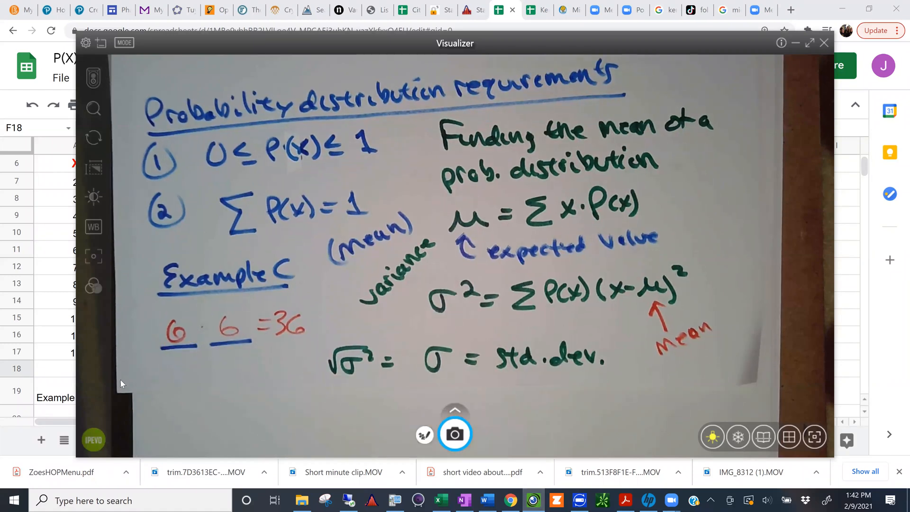
{"action": "left_click", "coordinate": [59, 368]}
{"action": "left_click", "coordinate": [525, 393]}
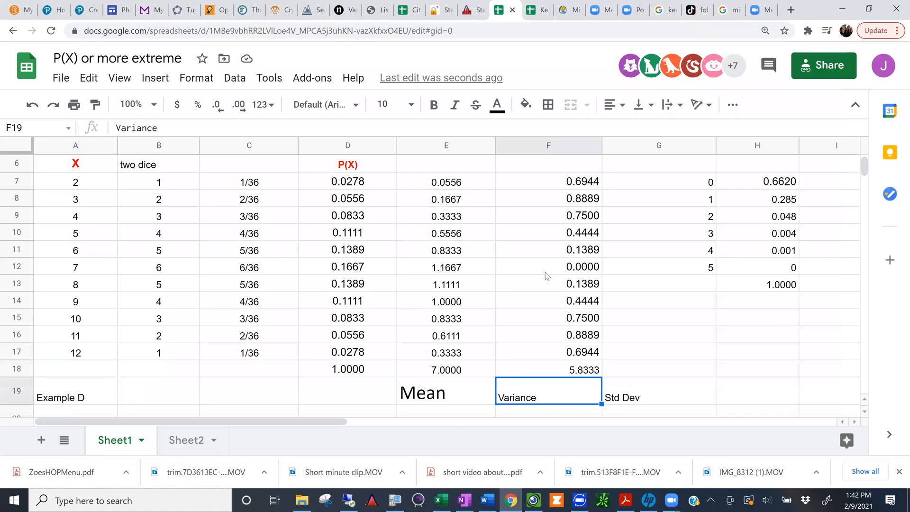
{"action": "scroll", "coordinate": [544, 272], "scroll_direction": "down", "scroll_amount": 5}
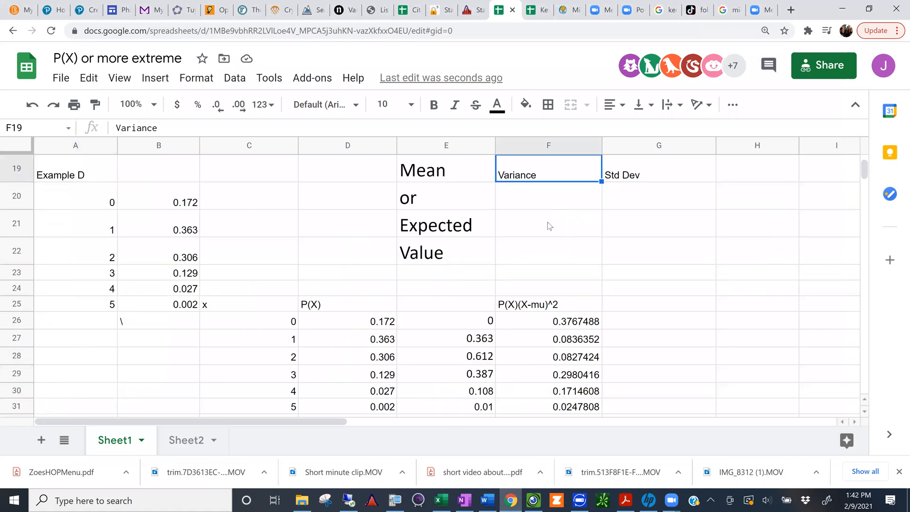
{"action": "scroll", "coordinate": [627, 374], "scroll_direction": "up", "scroll_amount": 5}
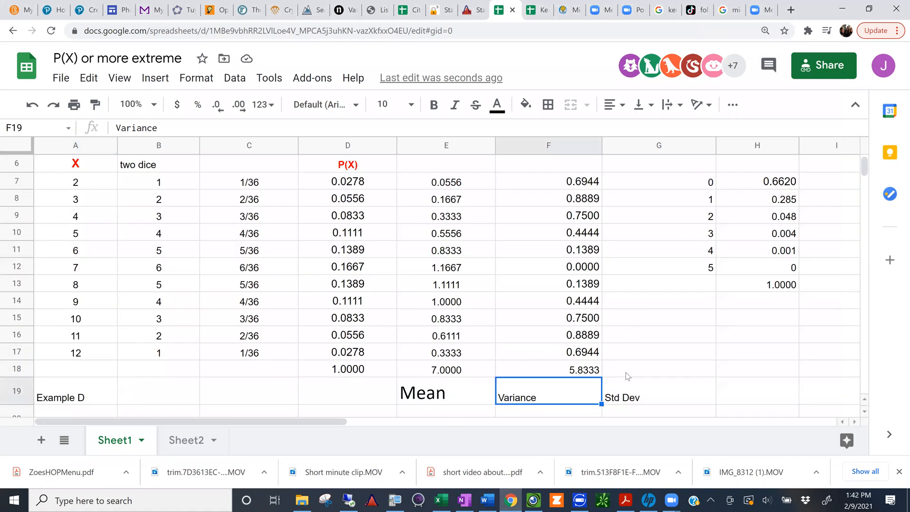
Step: Calculate the standard deviation in G18 as the square root of the variance with =SQRT(F18)
{"action": "left_click", "coordinate": [625, 371]}
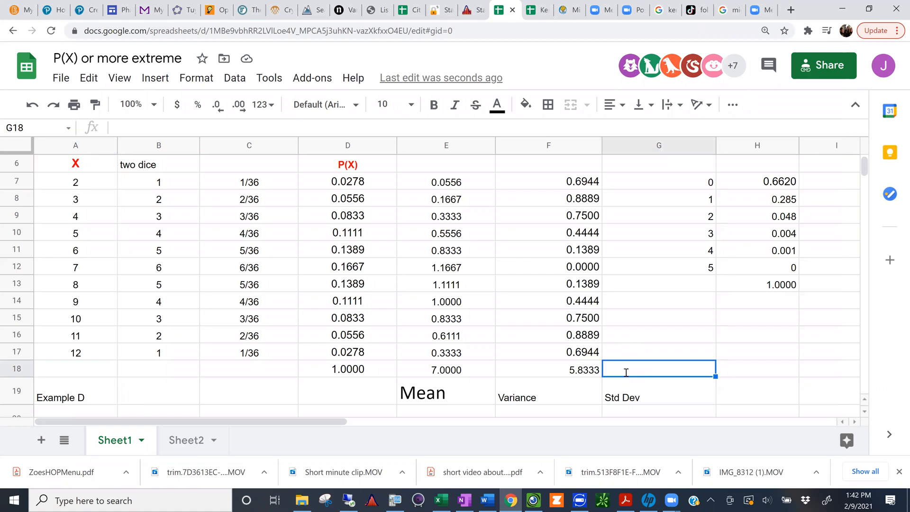
{"action": "type", "text": "=sqrt"}
{"action": "key", "text": "Tab"}
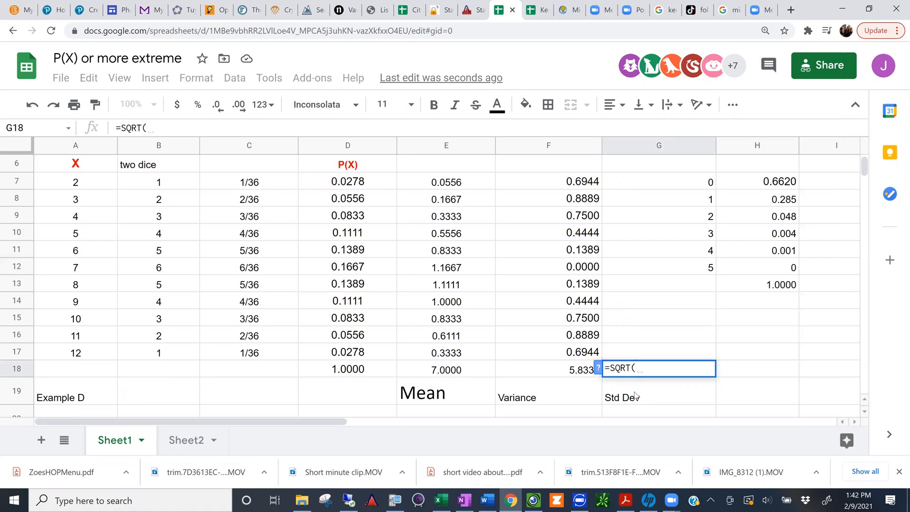
{"action": "left_click", "coordinate": [572, 370]}
{"action": "scroll", "coordinate": [573, 373], "scroll_direction": "up", "scroll_amount": 2}
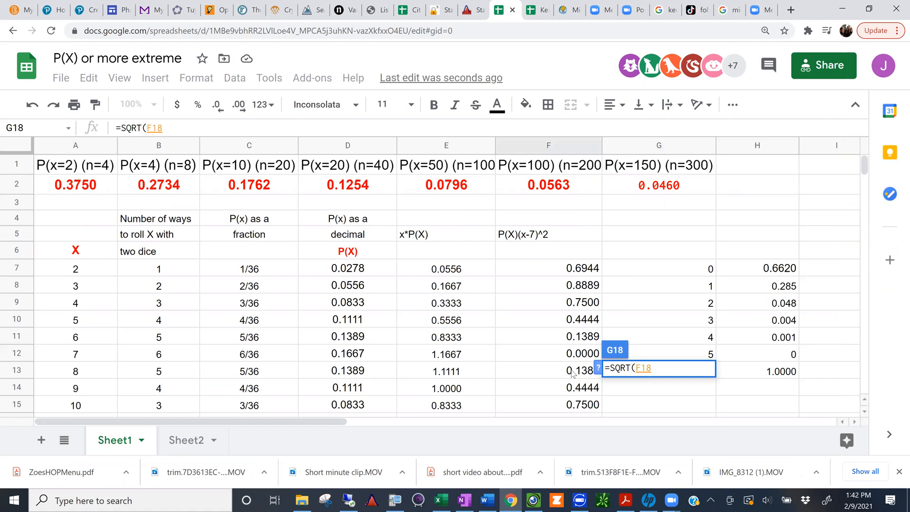
{"action": "key", "text": "Return"}
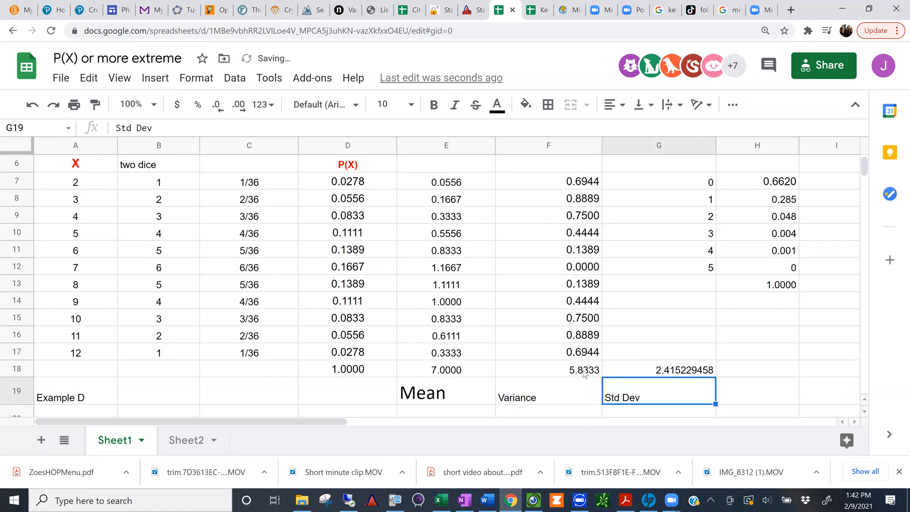
Step: Check the variance formula in F18 and clear the square root formula from G18
{"action": "left_click", "coordinate": [584, 374]}
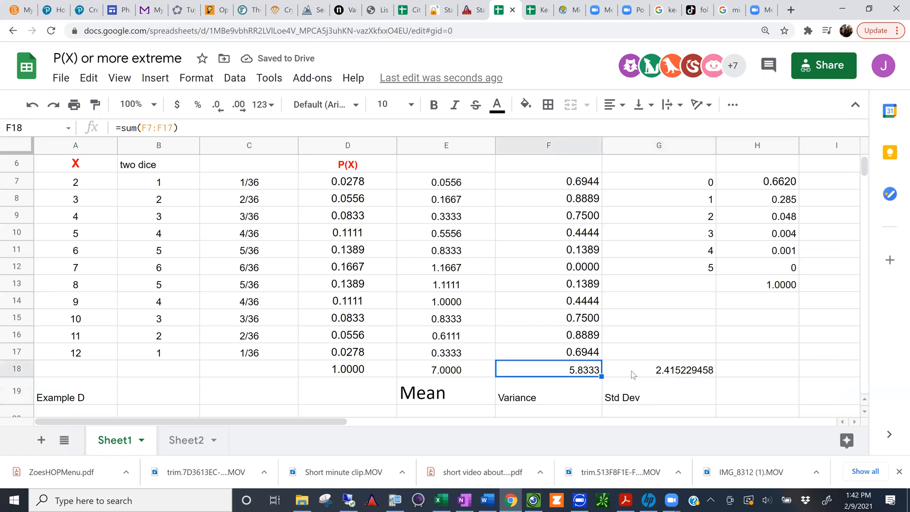
{"action": "left_click", "coordinate": [656, 375]}
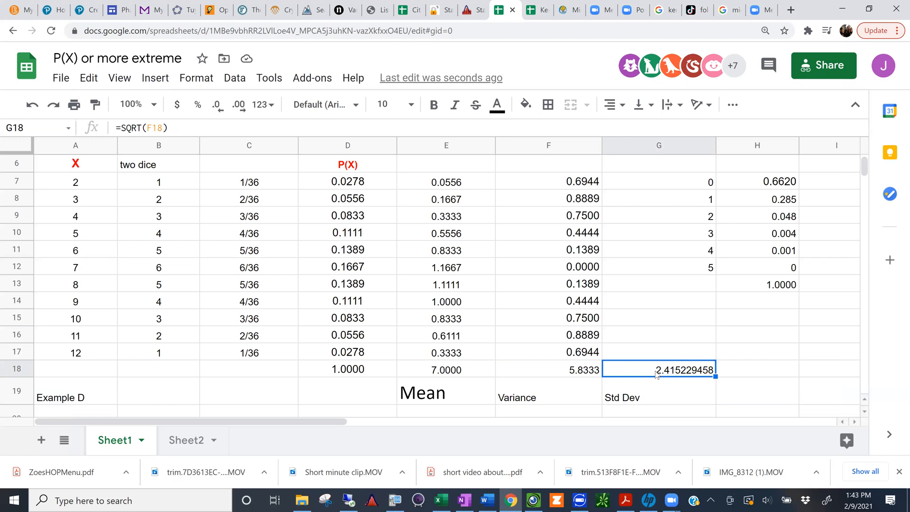
{"action": "key", "text": "Delete"}
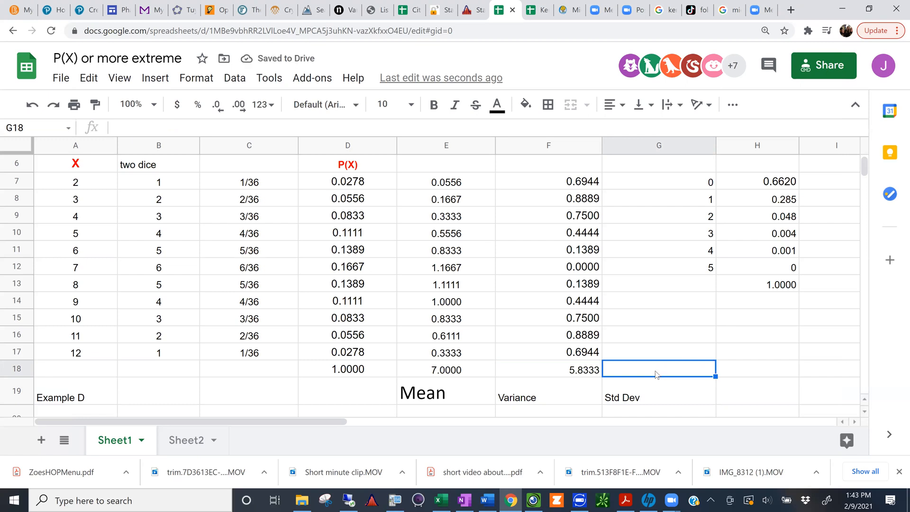
Step: Enter the formula =sqrt(F18) in G18, above the Std Dev label, and select the cell to check it
{"action": "type", "text": "="}
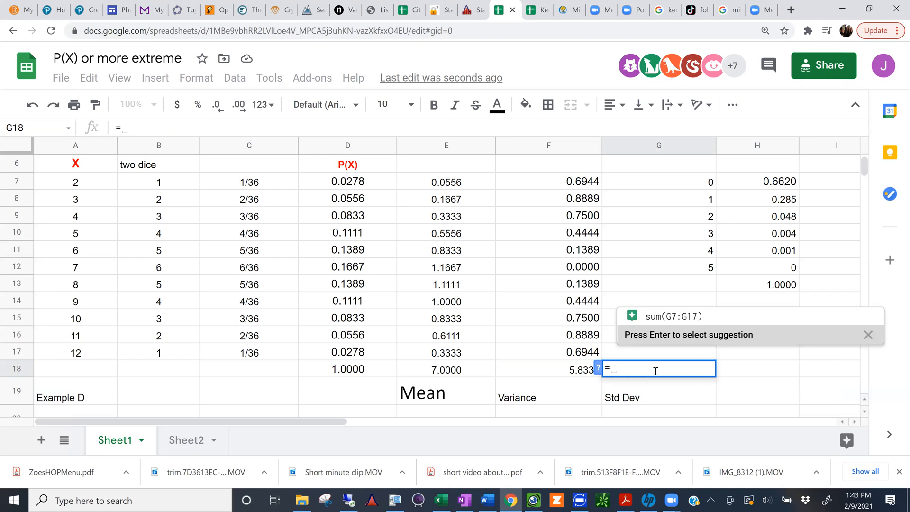
{"action": "type", "text": "sqr"}
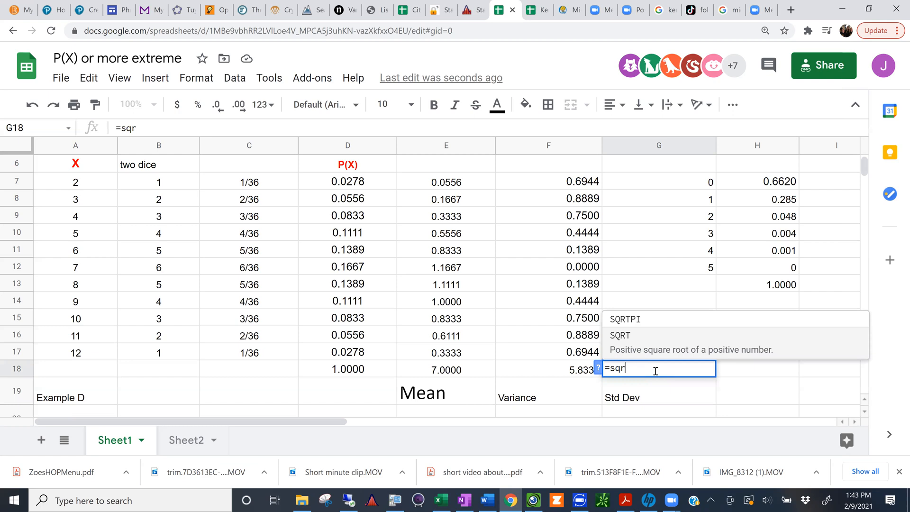
{"action": "type", "text": "t("}
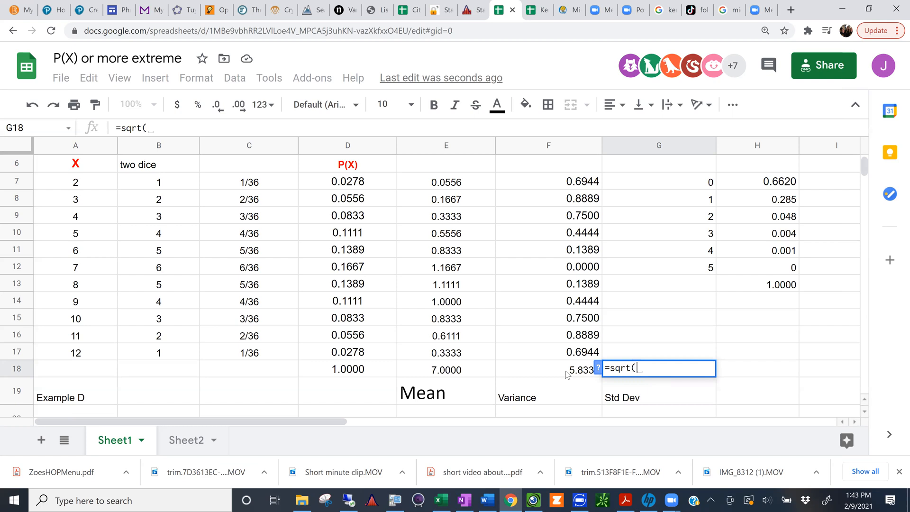
{"action": "left_click", "coordinate": [567, 375]}
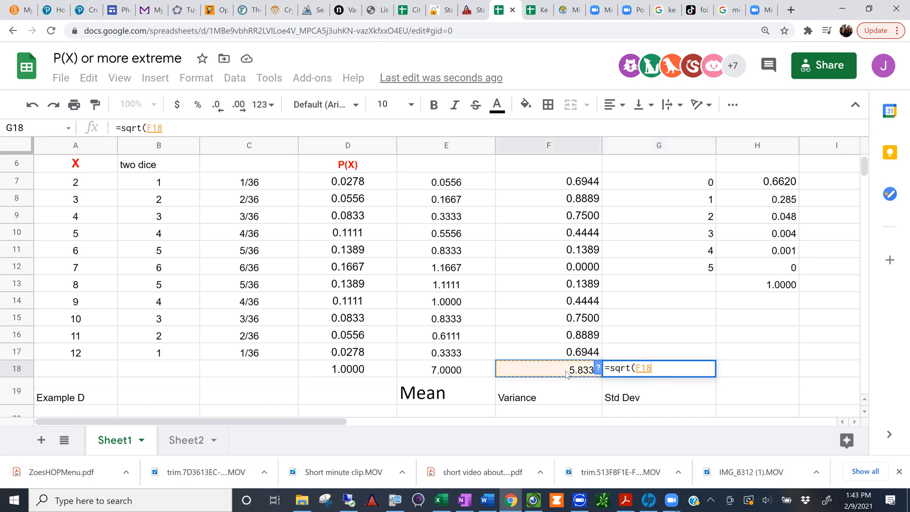
{"action": "type", "text": ")"}
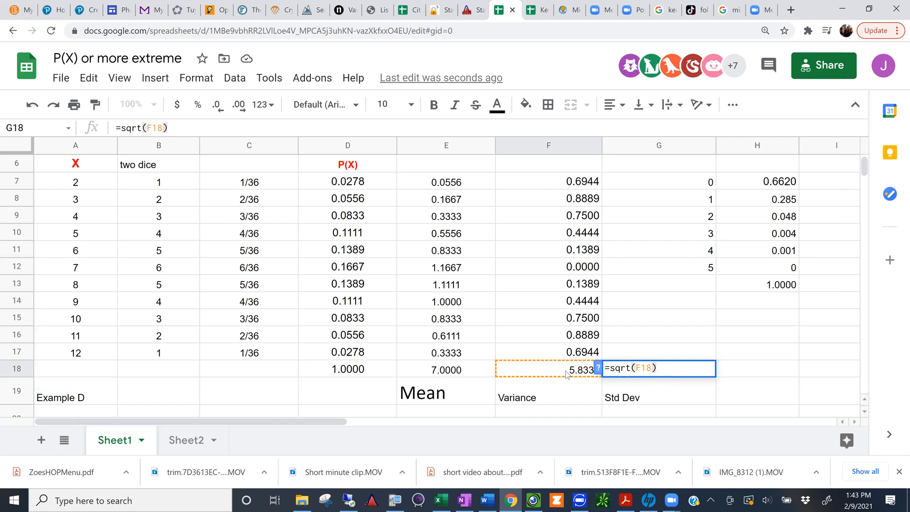
{"action": "key", "text": "Return"}
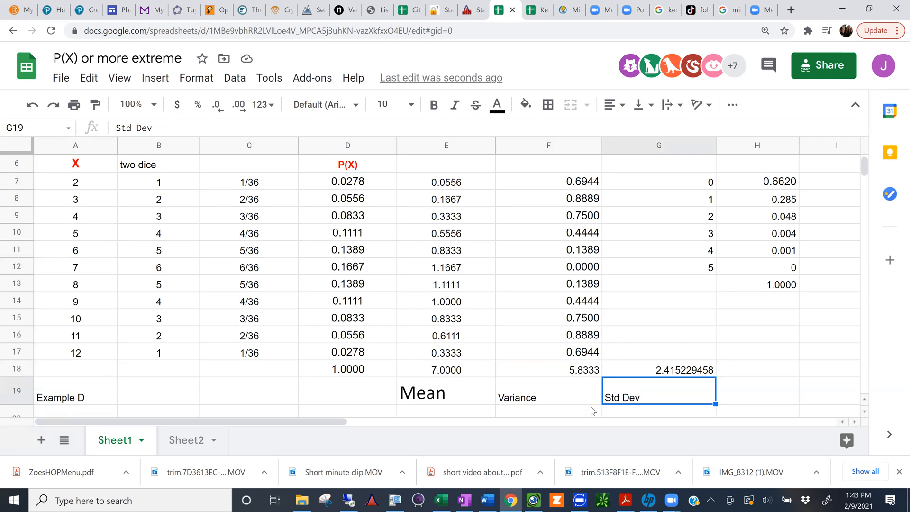
{"action": "left_click", "coordinate": [672, 372]}
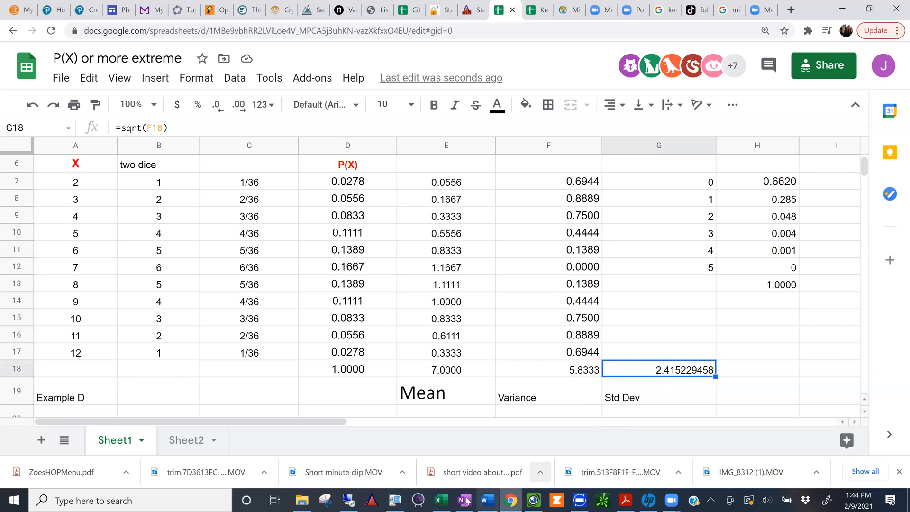
Step: Switch to OneNote, review the Range Rule of Thumb in the Section 5.1 Handout, then return to the spreadsheet
{"action": "mouse_move", "coordinate": [465, 500]}
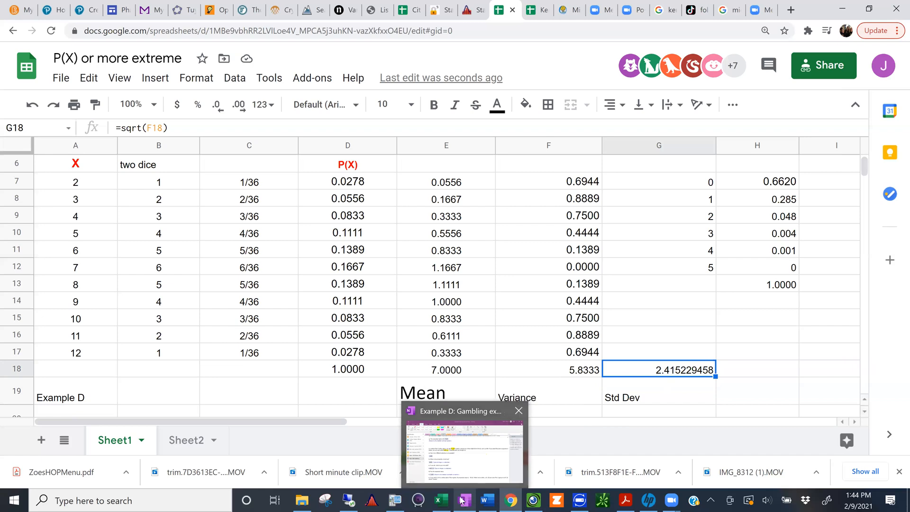
{"action": "left_click", "coordinate": [462, 500]}
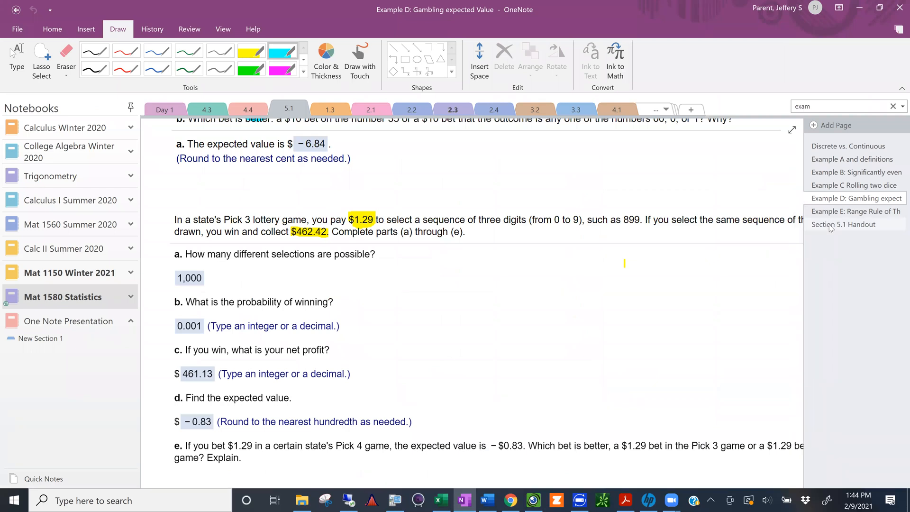
{"action": "left_click", "coordinate": [830, 227]}
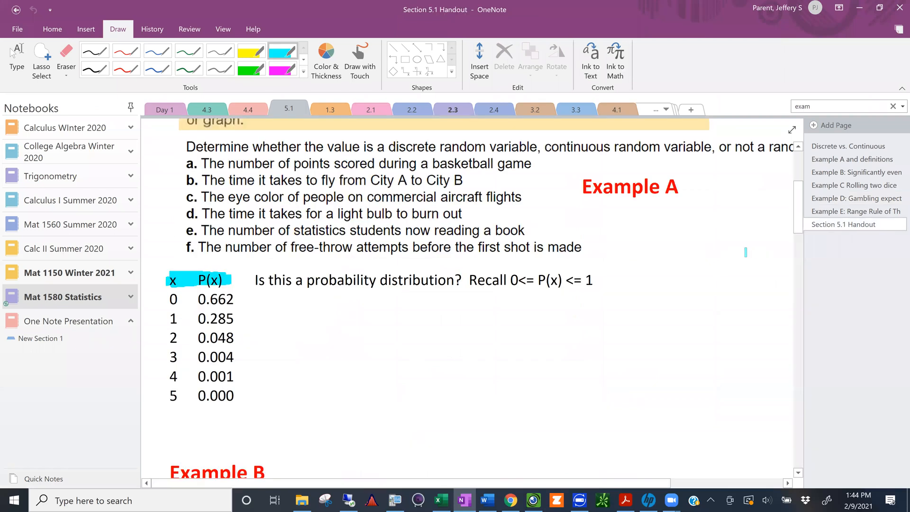
{"action": "scroll", "coordinate": [745, 252], "scroll_direction": "down", "scroll_amount": 5}
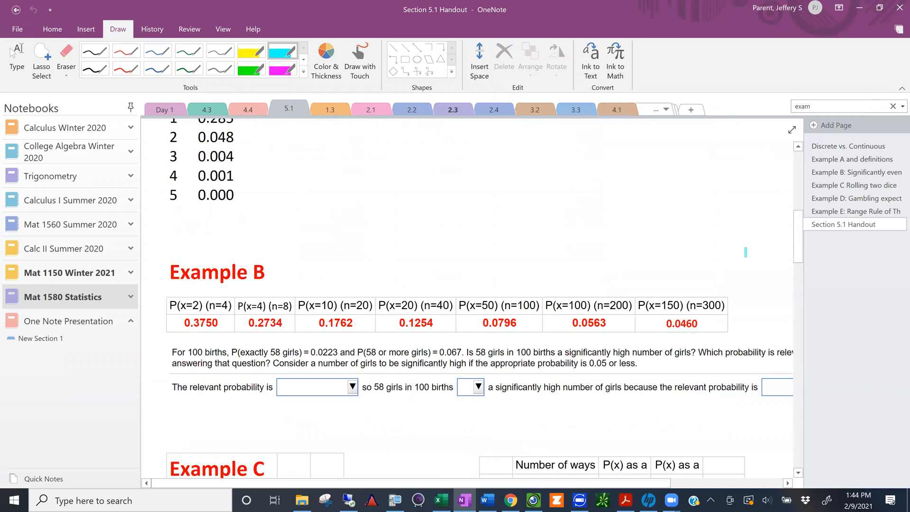
{"action": "scroll", "coordinate": [746, 252], "scroll_direction": "down", "scroll_amount": 5}
{"action": "scroll", "coordinate": [745, 252], "scroll_direction": "down", "scroll_amount": 2}
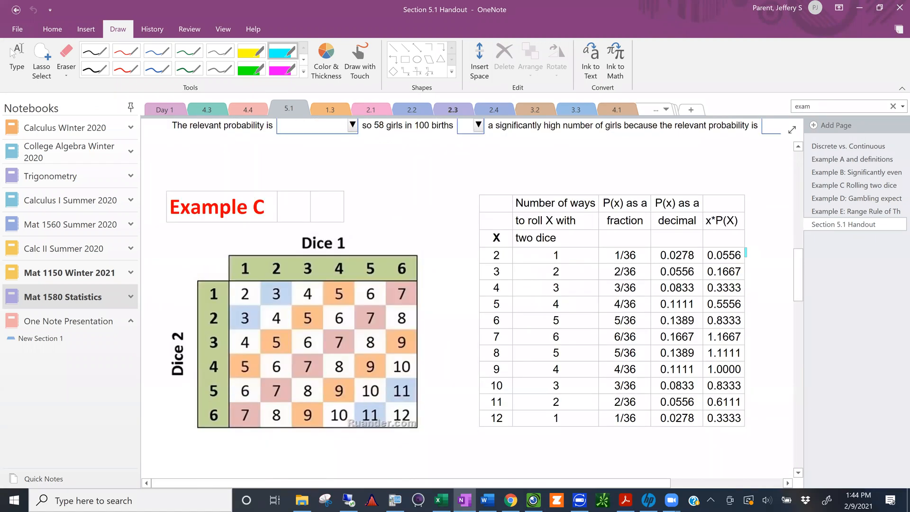
{"action": "scroll", "coordinate": [745, 252], "scroll_direction": "down", "scroll_amount": 14}
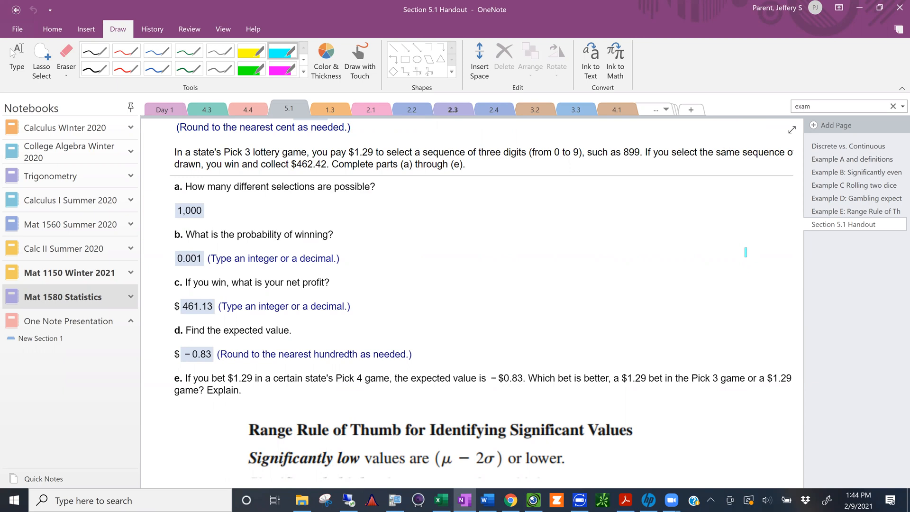
{"action": "scroll", "coordinate": [745, 252], "scroll_direction": "down", "scroll_amount": 5}
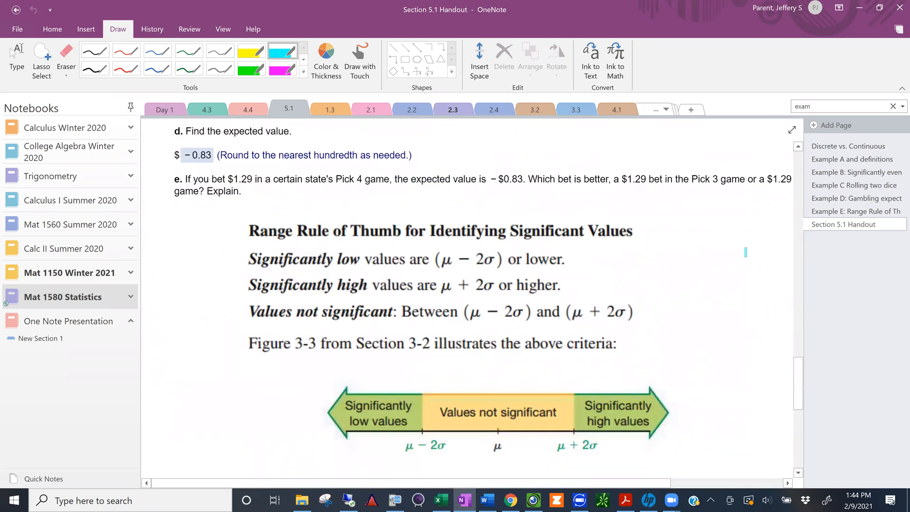
{"action": "scroll", "coordinate": [745, 252], "scroll_direction": "down", "scroll_amount": 3}
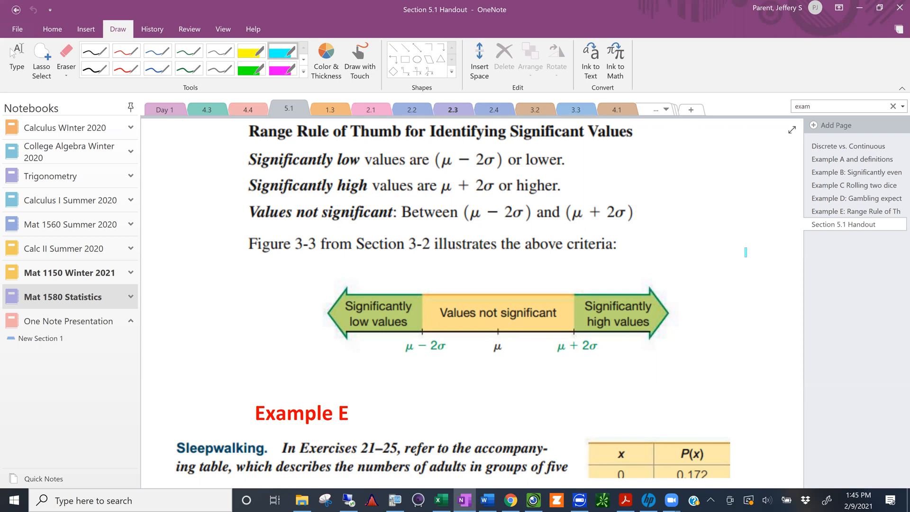
{"action": "left_click", "coordinate": [857, 8]}
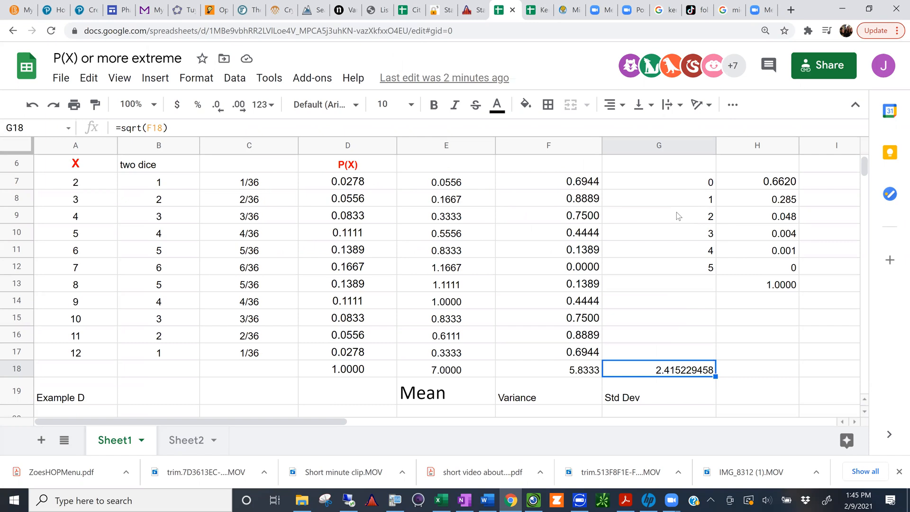
Step: Set the font size of the Mean or Expected Value label in E19:E22 to 12
{"action": "scroll", "coordinate": [679, 216], "scroll_direction": "down", "scroll_amount": 5}
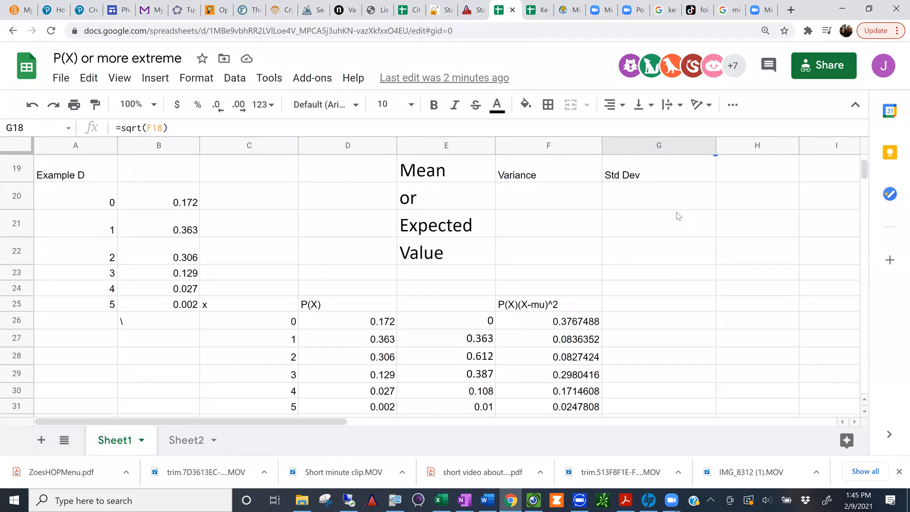
{"action": "scroll", "coordinate": [642, 246], "scroll_direction": "up", "scroll_amount": 5}
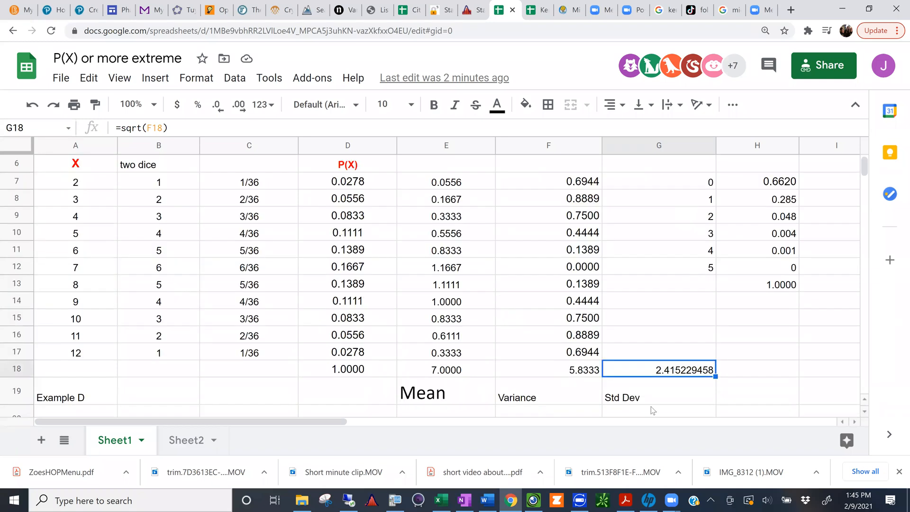
{"action": "left_click", "coordinate": [532, 414]}
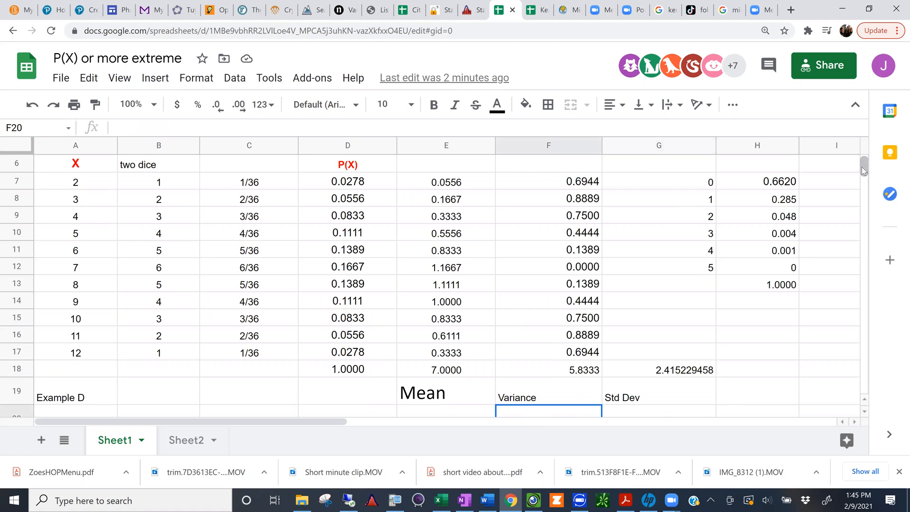
{"action": "scroll", "coordinate": [860, 168], "scroll_direction": "down", "scroll_amount": 2}
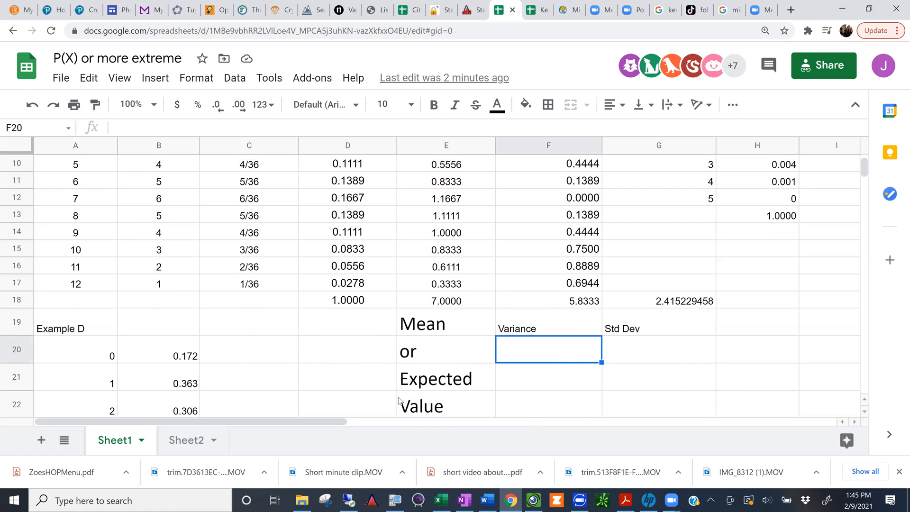
{"action": "left_click", "coordinate": [419, 400]}
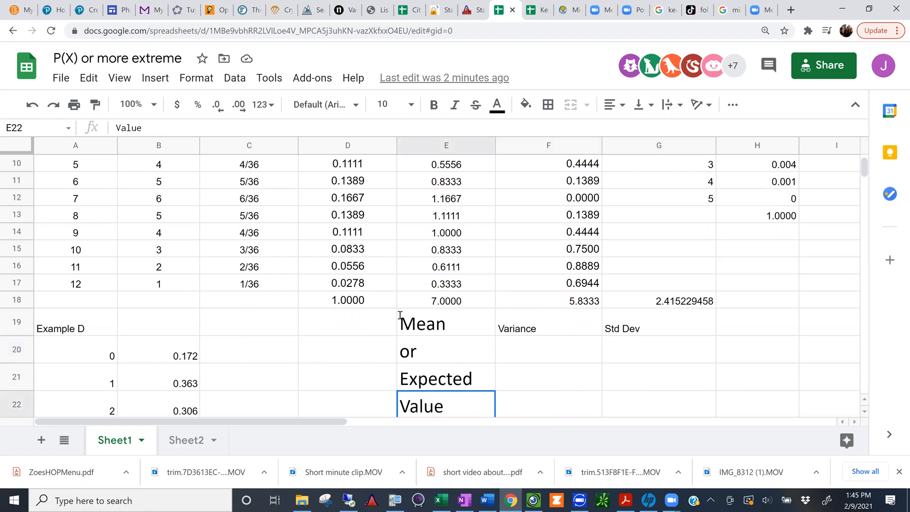
{"action": "left_click", "coordinate": [400, 315], "text": "shift"}
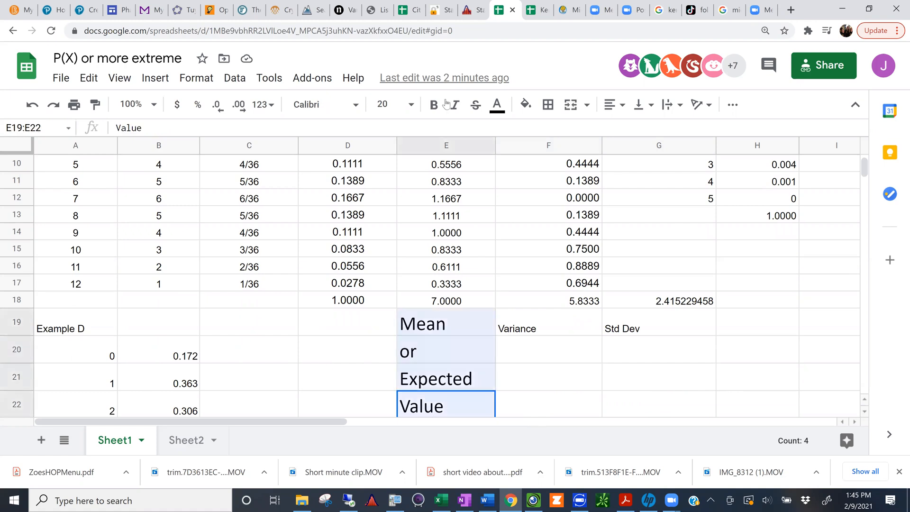
{"action": "left_click", "coordinate": [413, 104]}
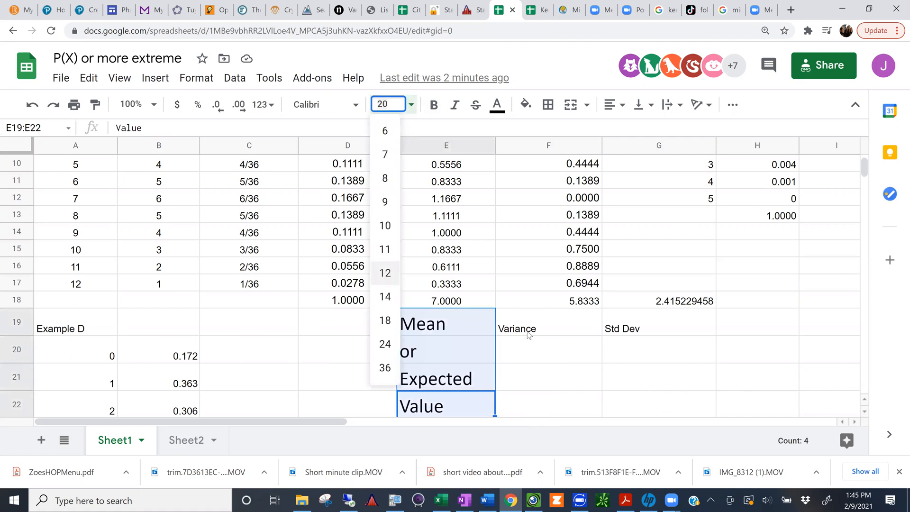
{"action": "left_click", "coordinate": [385, 273]}
Step: Label F20, below Variance, as mu-2*sigma for the lower range rule limit
{"action": "left_click", "coordinate": [528, 335]}
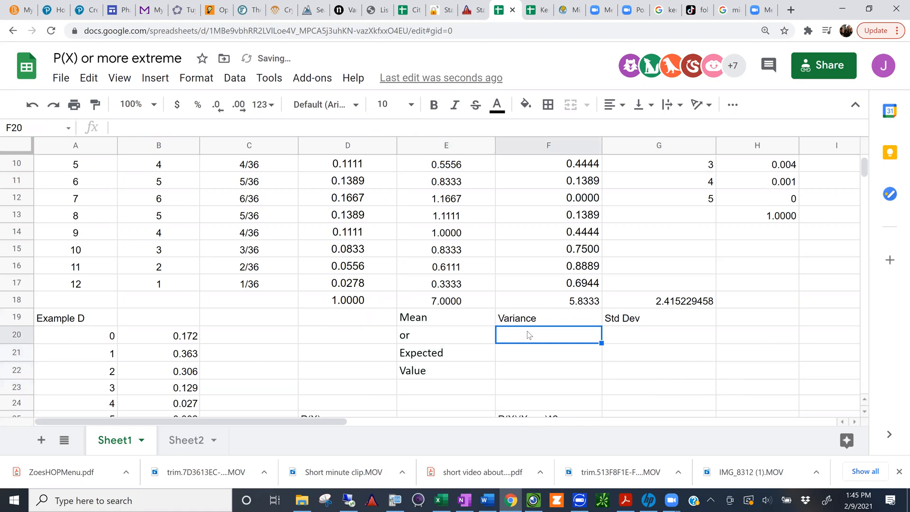
{"action": "type", "text": "mu"}
{"action": "type", "text": "-"}
{"action": "type", "text": "2"}
{"action": "type", "text": "*s"}
{"action": "type", "text": "img"}
{"action": "type", "text": "a"}
{"action": "key", "text": "BackSpace"}
{"action": "key", "text": "BackSpace"}
{"action": "type", "text": "gma"}
{"action": "key", "text": "Tab"}
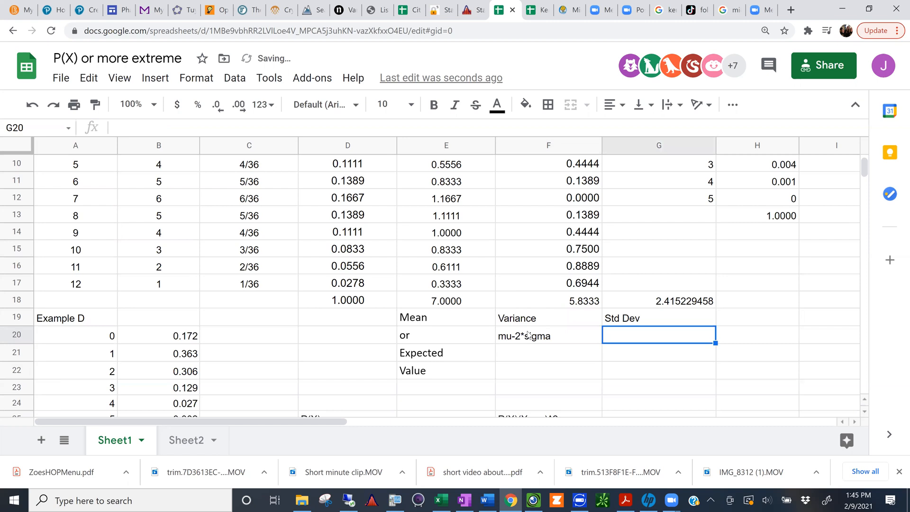
Step: Label G20, below Std Dev, as mu+2*sigma for the upper range rule limit
{"action": "type", "text": "mu+2*"}
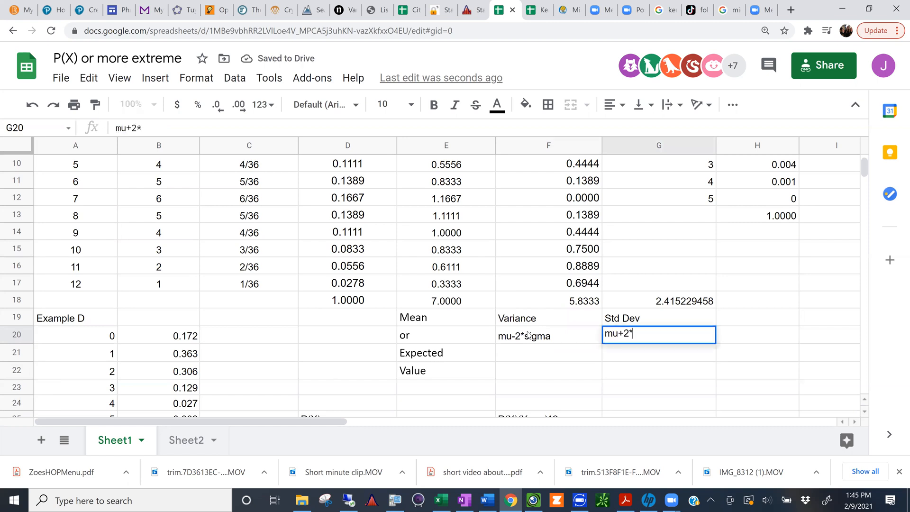
{"action": "type", "text": "sigma"}
{"action": "key", "text": "Return"}
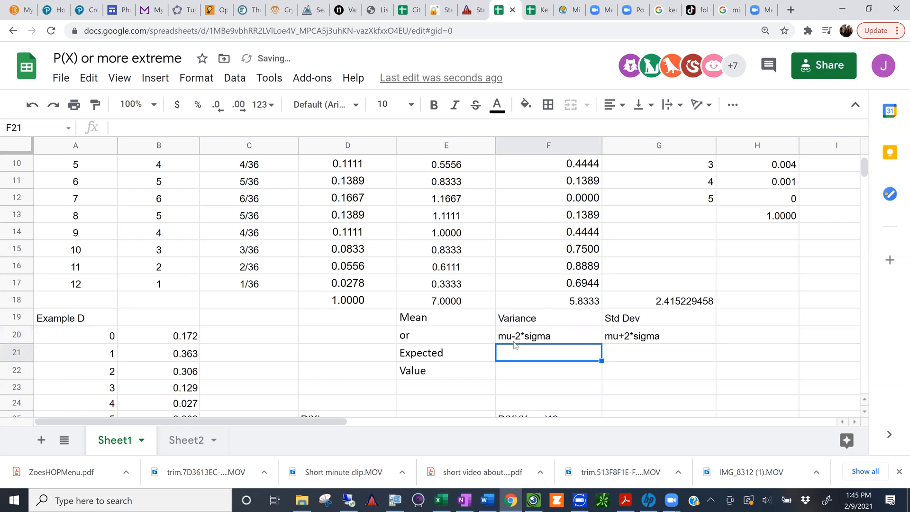
Step: Delete the Mean or Expected Value label from E19:E22
{"action": "key", "text": "Up"}
{"action": "left_click", "coordinate": [610, 337], "text": "shift"}
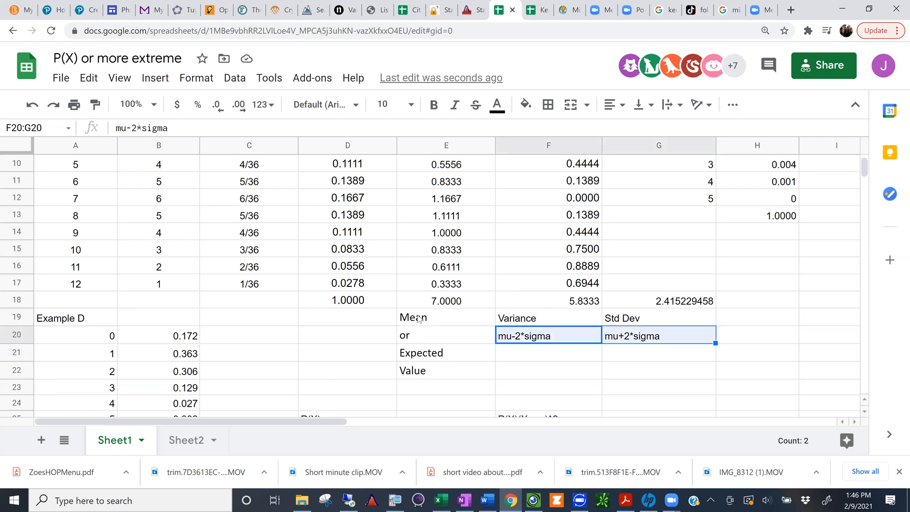
{"action": "left_click_drag", "start_coordinate": [417, 320], "coordinate": [413, 375]}
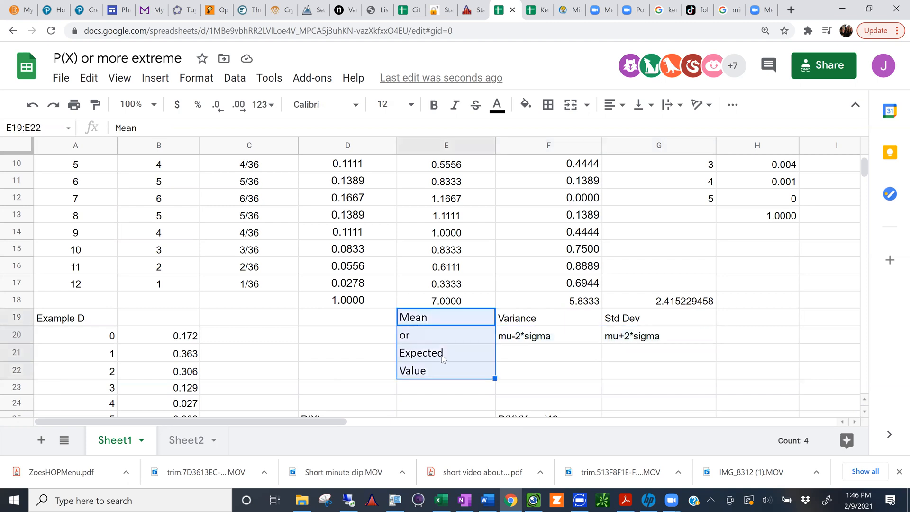
{"action": "key", "text": "Delete"}
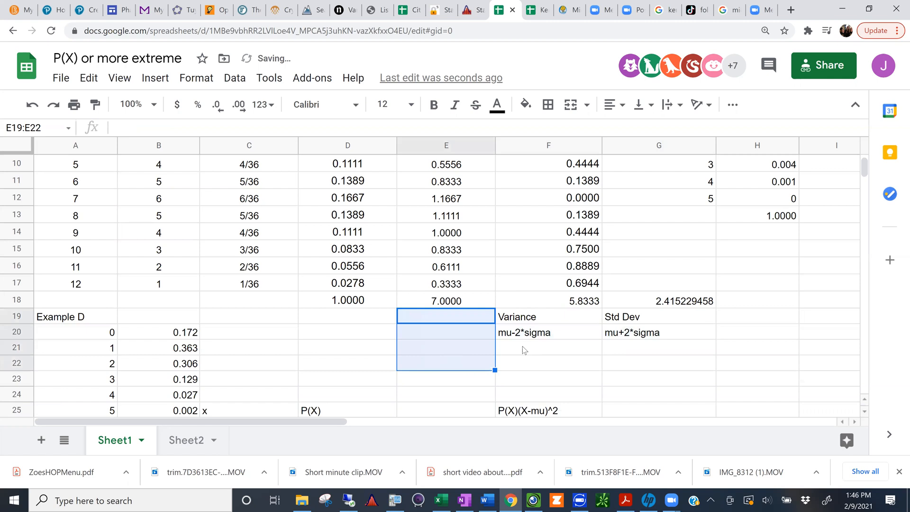
Step: Compute the lower limit in F21, below mu-2*sigma, with the formula =7-2*G18
{"action": "left_click", "coordinate": [523, 349]}
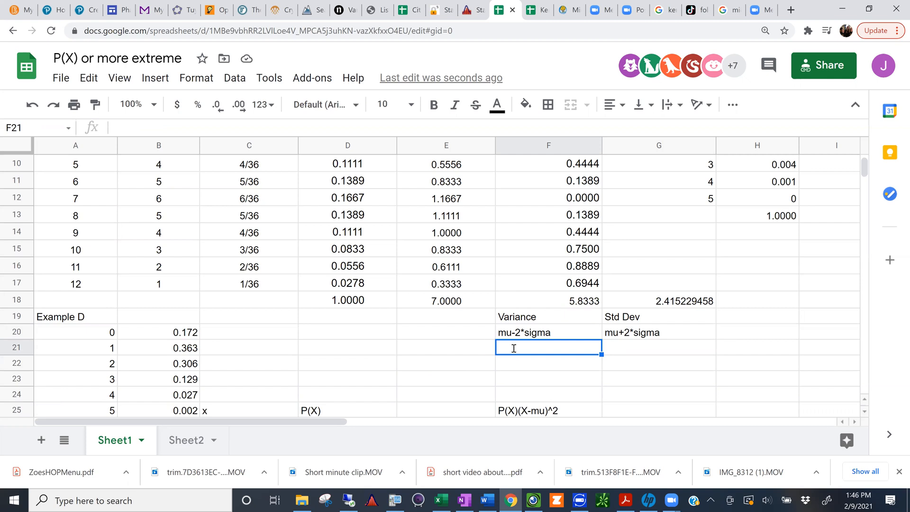
{"action": "type", "text": "="}
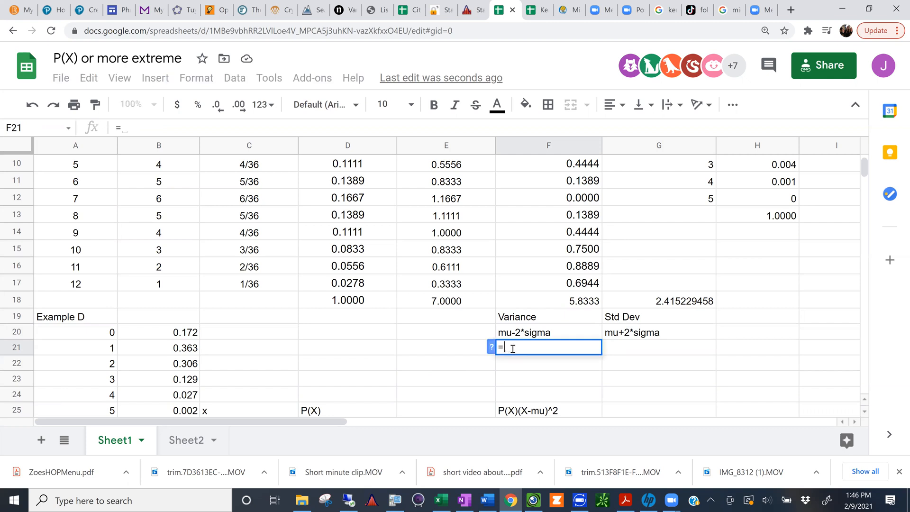
{"action": "type", "text": "7"}
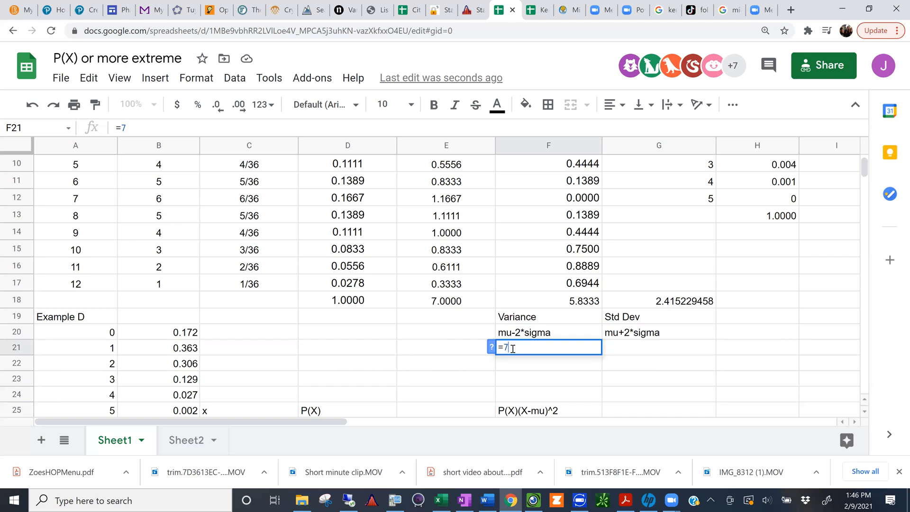
{"action": "type", "text": "-2*"}
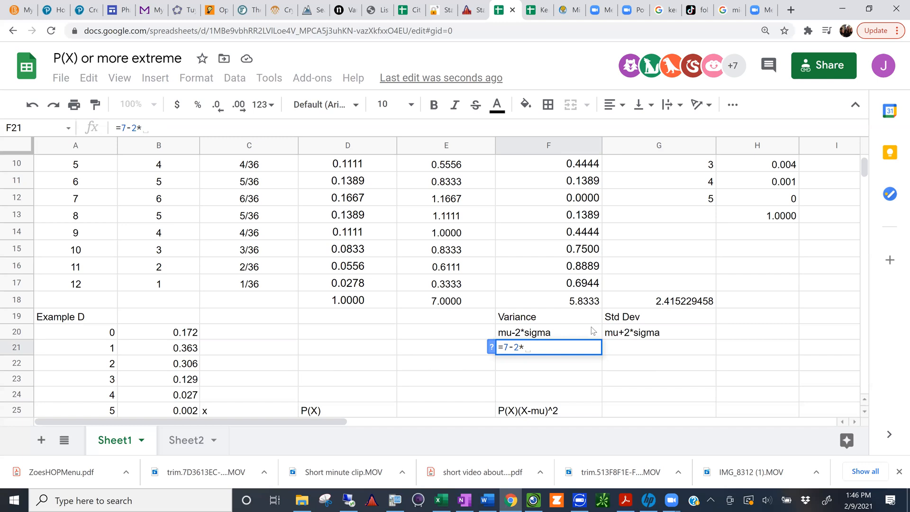
{"action": "left_click", "coordinate": [663, 304]}
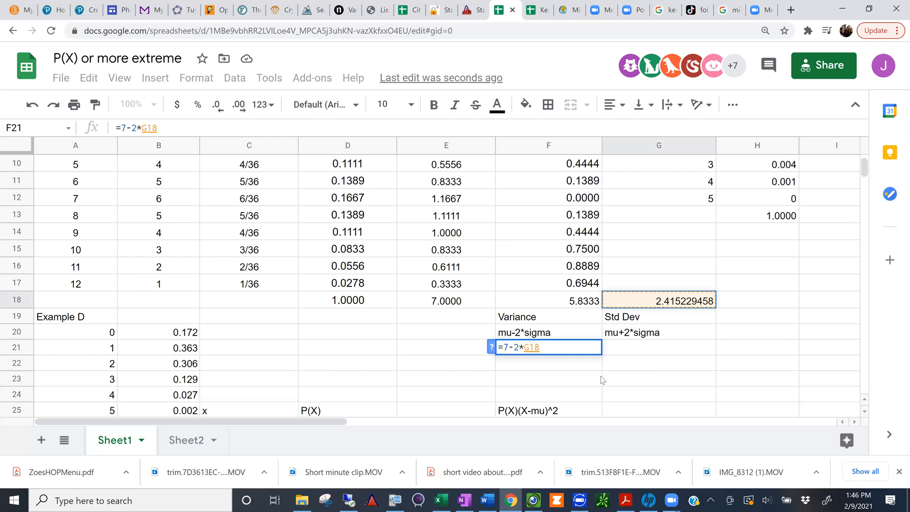
{"action": "key", "text": "Return"}
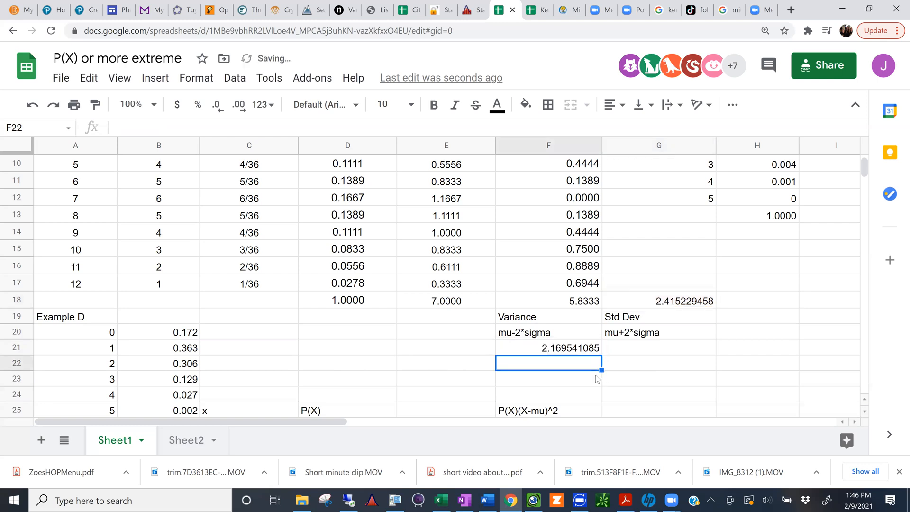
Step: Compute the upper limit in G21, below mu+2*sigma, with the formula =E18+2*G18
{"action": "left_click", "coordinate": [616, 348]}
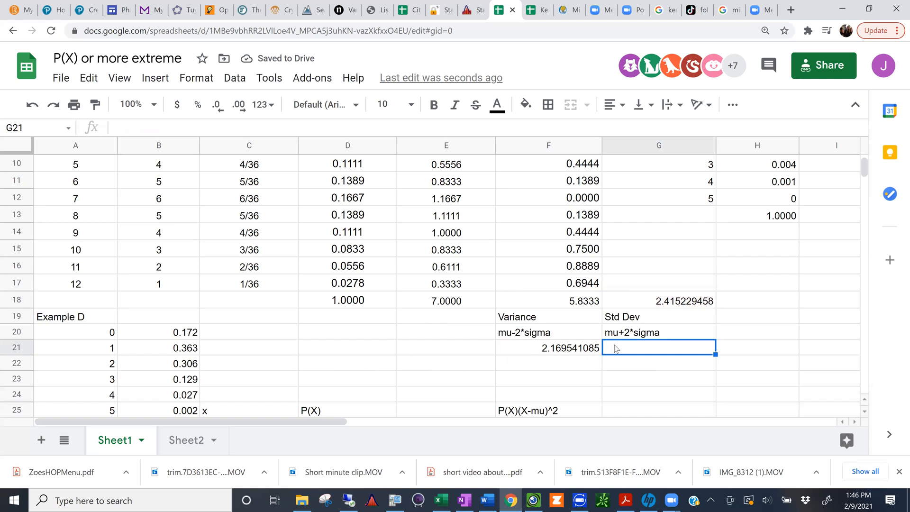
{"action": "type", "text": "="}
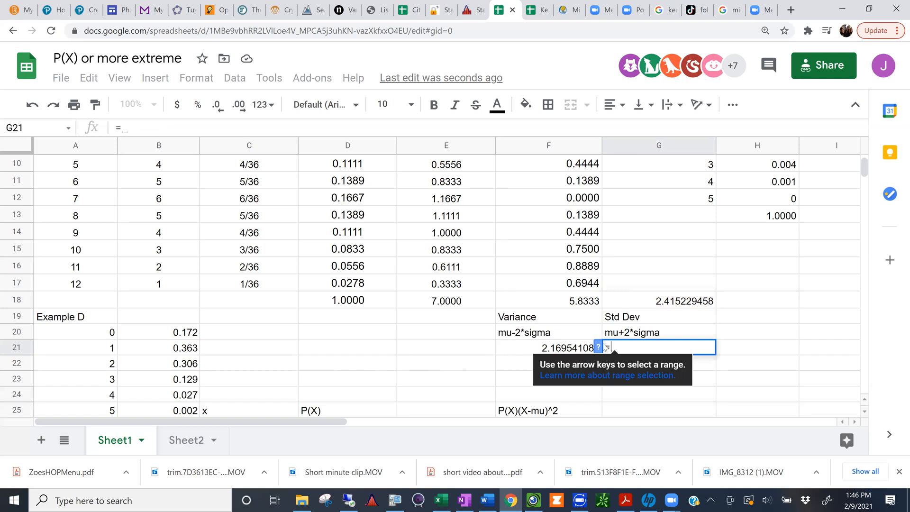
{"action": "left_click", "coordinate": [441, 302]}
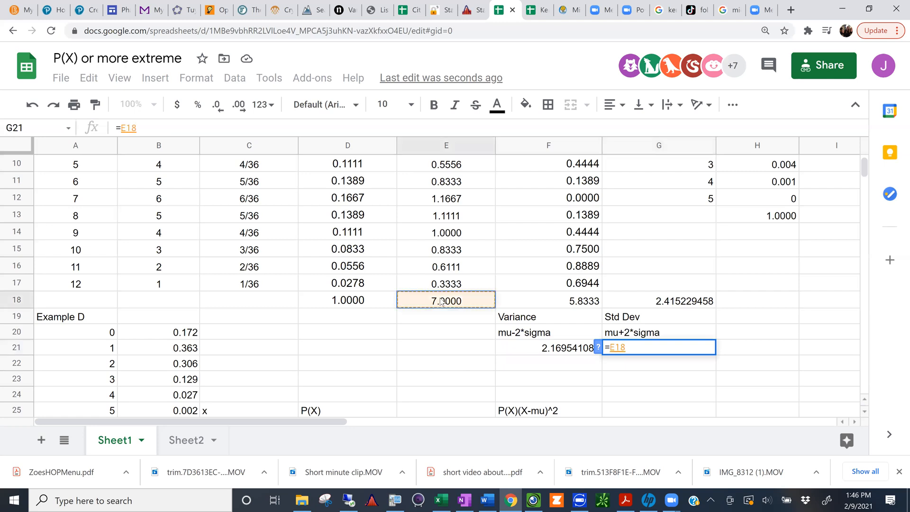
{"action": "type", "text": "+"}
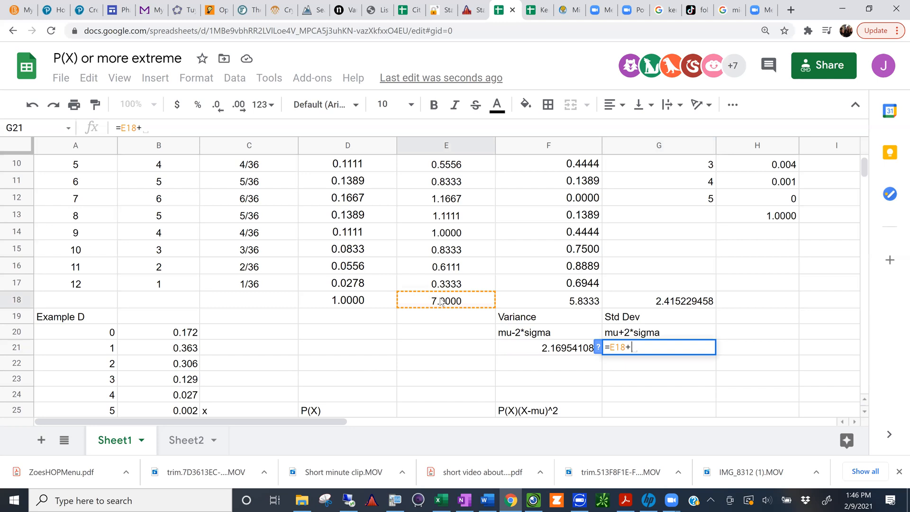
{"action": "type", "text": "2"}
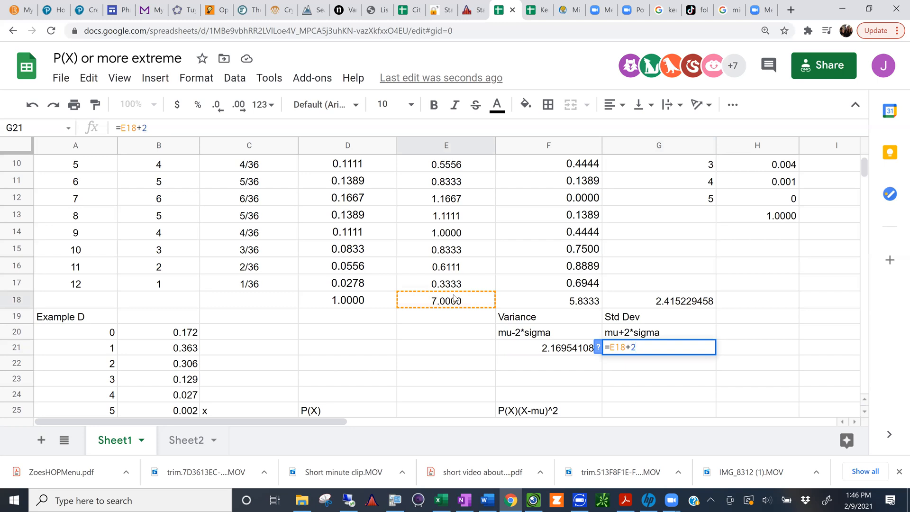
{"action": "type", "text": "*"}
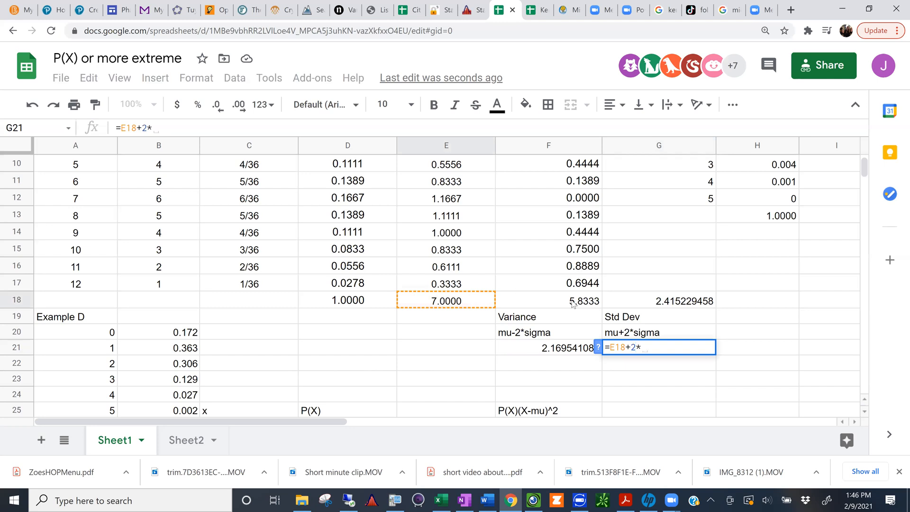
{"action": "left_click", "coordinate": [666, 303]}
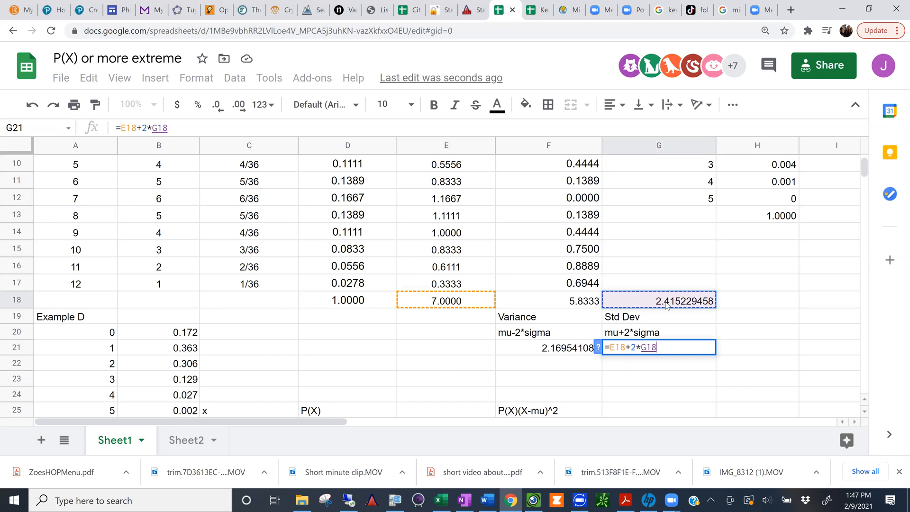
{"action": "key", "text": "Return"}
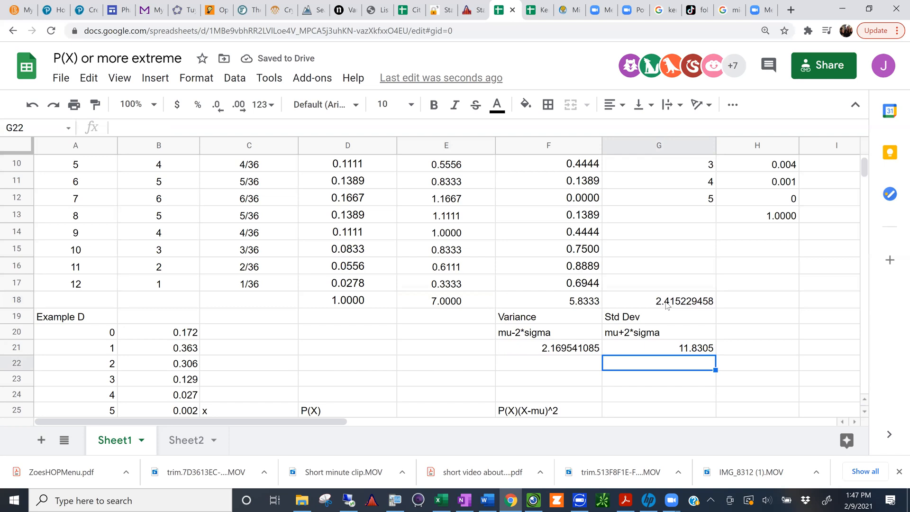
Step: Switch to Visualizer and examine where the limits from F21:G21 fall on the handwritten two-dice number line
{"action": "left_click_drag", "start_coordinate": [559, 351], "coordinate": [688, 350]}
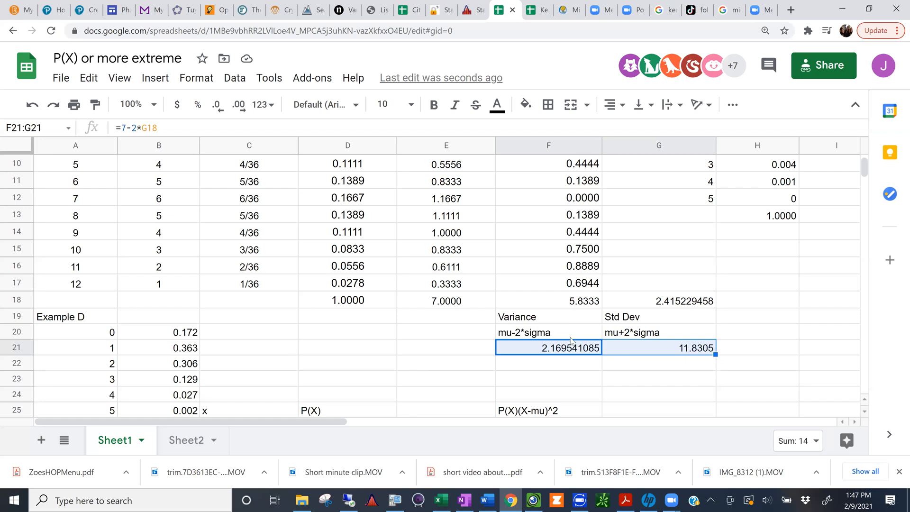
{"action": "key", "text": "ctrl+c"}
{"action": "key", "text": "Escape"}
{"action": "left_click", "coordinate": [534, 500]}
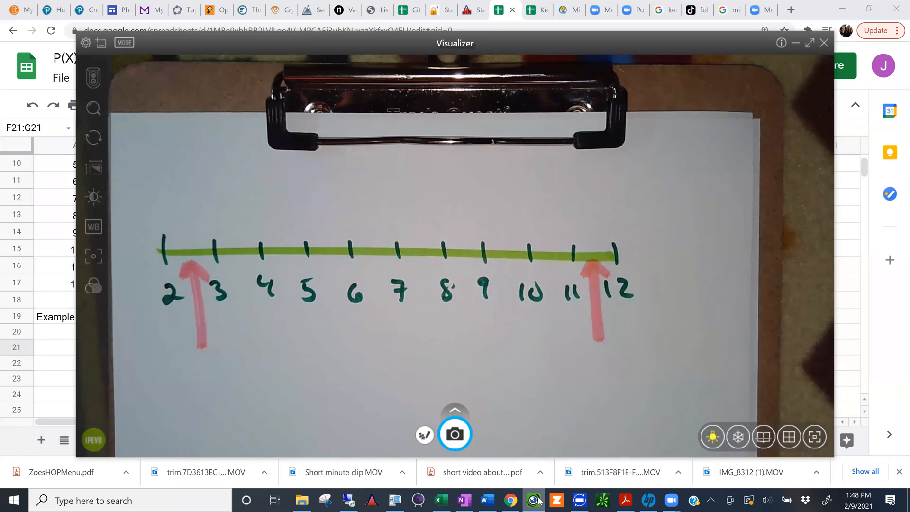
{"action": "left_click", "coordinate": [539, 500]}
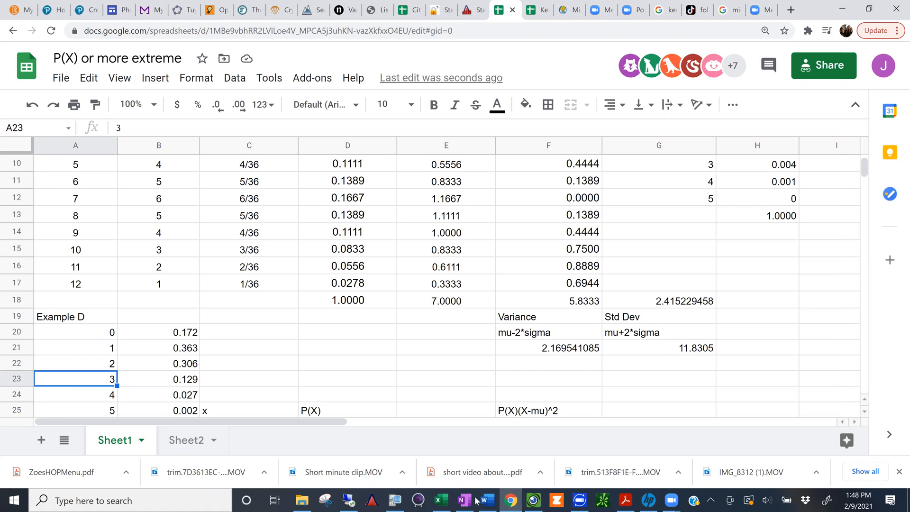
{"action": "left_click", "coordinate": [534, 500]}
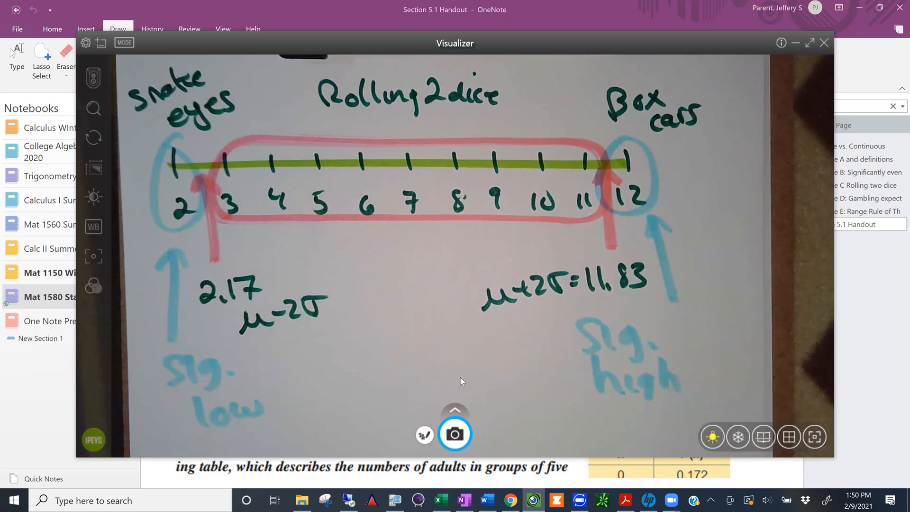
Step: Switch to OneNote, read the Example E: Range Rule of Thumb page on sleepwalking, then return to the spreadsheet
{"action": "left_click", "coordinate": [63, 381]}
{"action": "scroll", "coordinate": [276, 364], "scroll_direction": "down", "scroll_amount": 2}
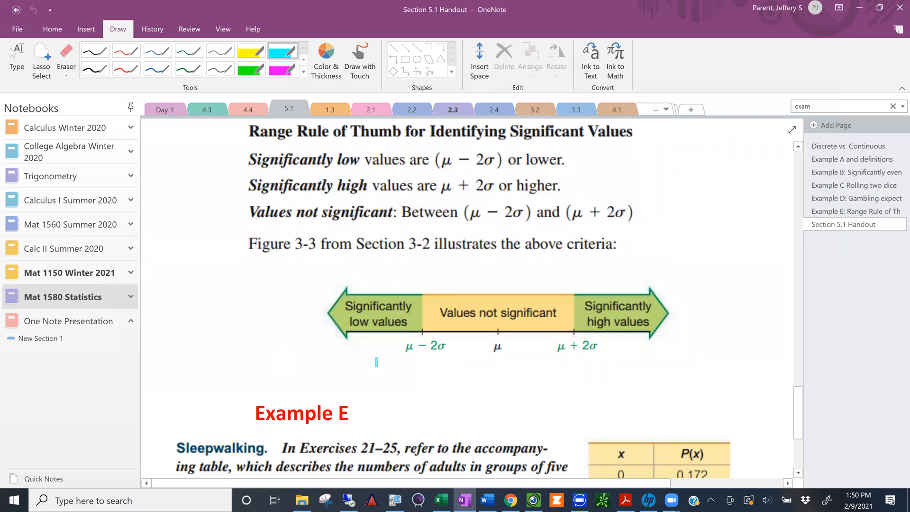
{"action": "left_click", "coordinate": [813, 212]}
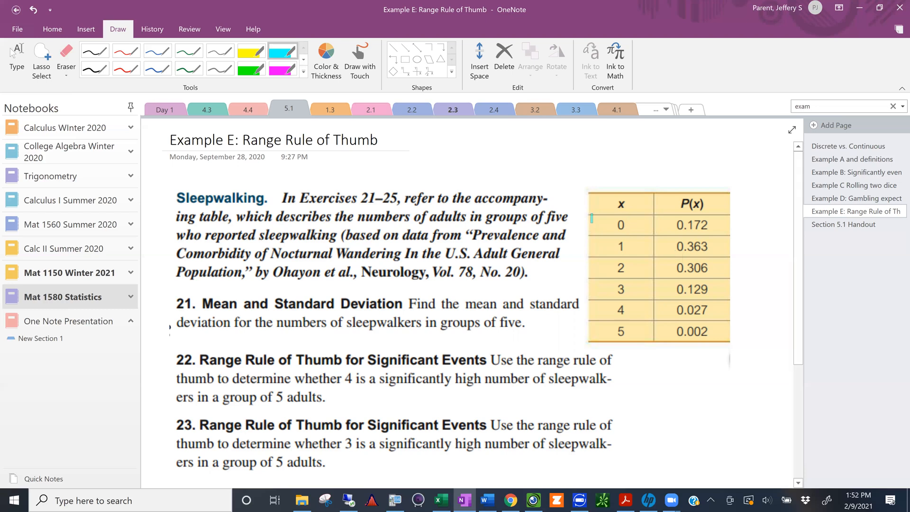
{"action": "left_click", "coordinate": [509, 500]}
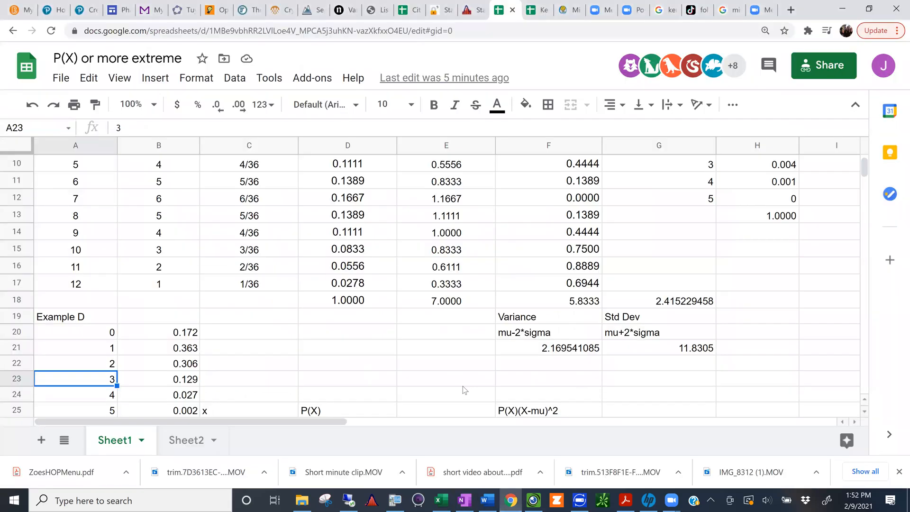
Step: Delete the stray backslash in B26, below the Example D probabilities
{"action": "left_click", "coordinate": [364, 351]}
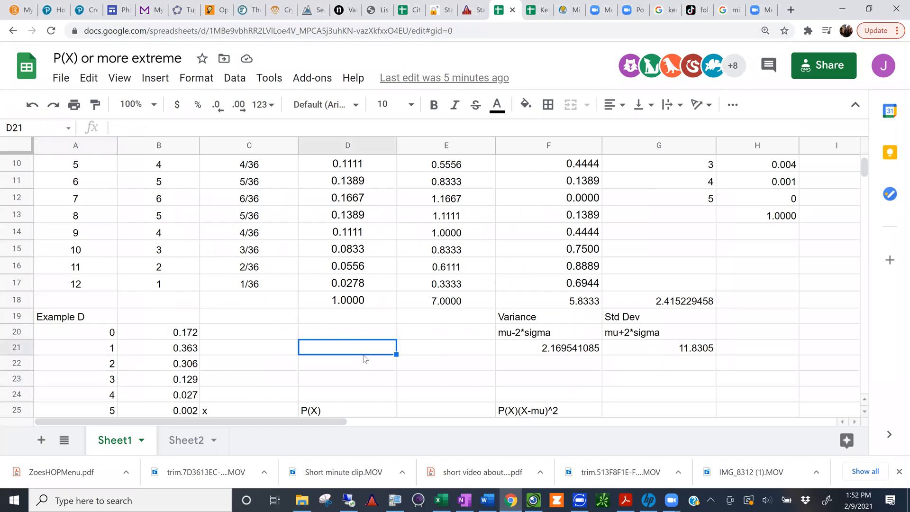
{"action": "scroll", "coordinate": [363, 355], "scroll_direction": "down", "scroll_amount": 5}
{"action": "scroll", "coordinate": [362, 354], "scroll_direction": "up", "scroll_amount": 5}
{"action": "scroll", "coordinate": [861, 166], "scroll_direction": "down", "scroll_amount": 3}
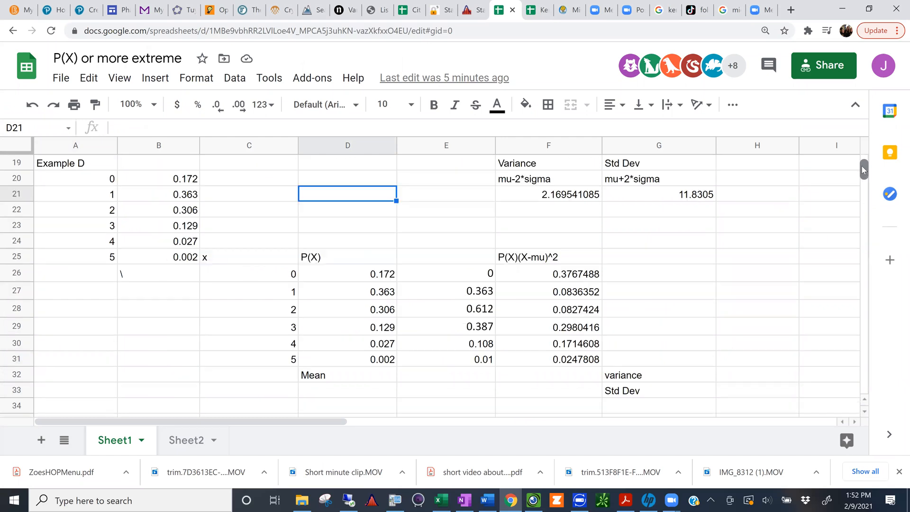
{"action": "scroll", "coordinate": [862, 166], "scroll_direction": "down", "scroll_amount": 1}
{"action": "scroll", "coordinate": [862, 168], "scroll_direction": "up", "scroll_amount": 1}
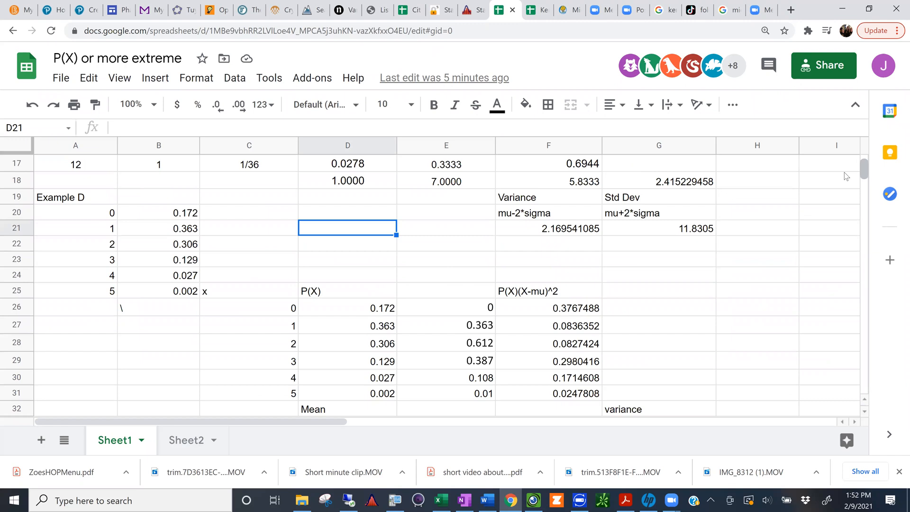
{"action": "left_click", "coordinate": [131, 311]}
{"action": "key", "text": "Delete"}
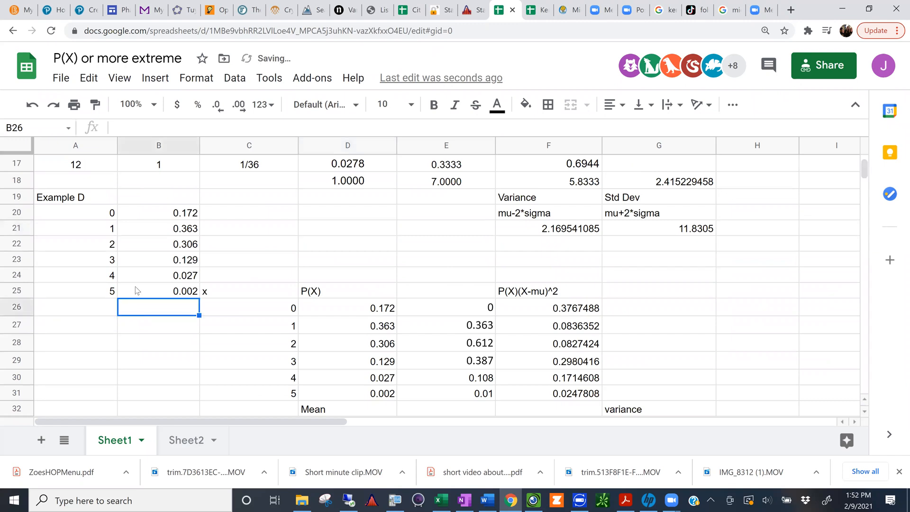
Step: Clear the previously worked table in C25:G32, next to and below the Example D data
{"action": "left_click_drag", "start_coordinate": [99, 220], "coordinate": [246, 306]}
{"action": "left_click_drag", "start_coordinate": [597, 410], "coordinate": [614, 412]}
{"action": "key", "text": "Delete"}
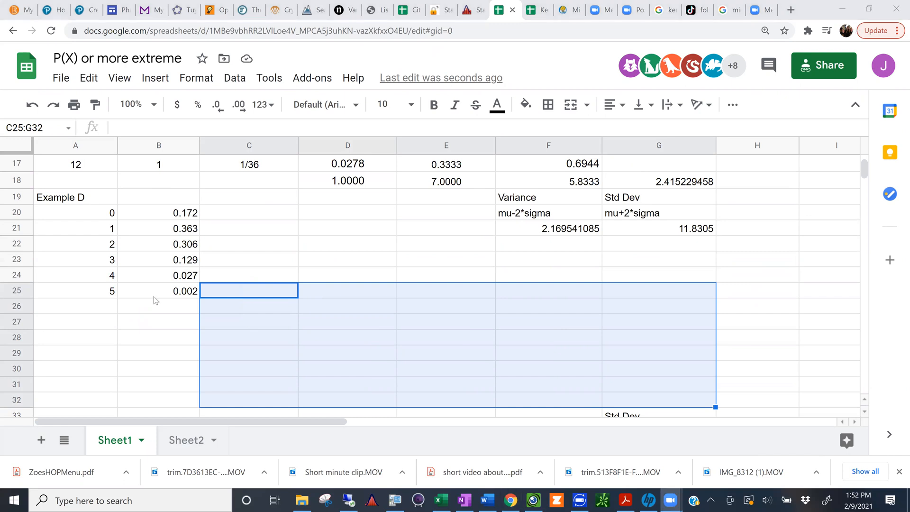
Step: Label C19, beside the Example D data, as x*P(X)
{"action": "left_click", "coordinate": [237, 201]}
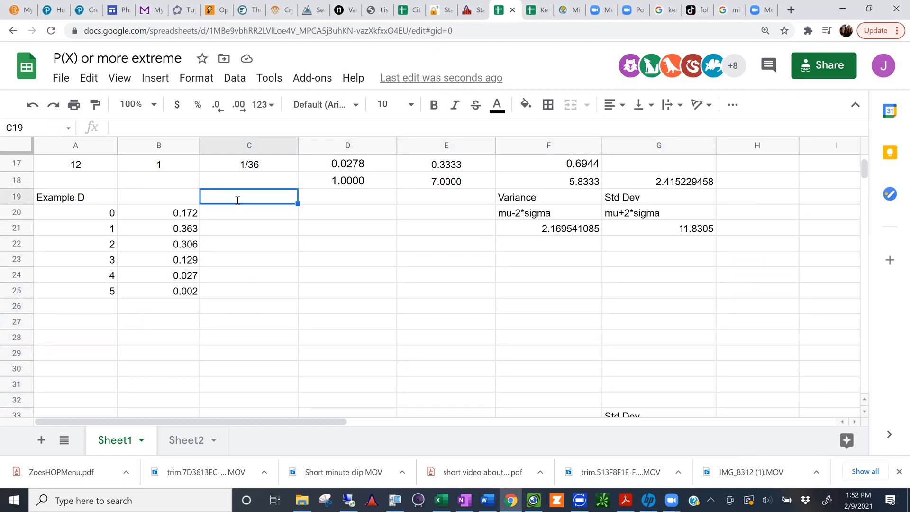
{"action": "type", "text": "x*P(X)"}
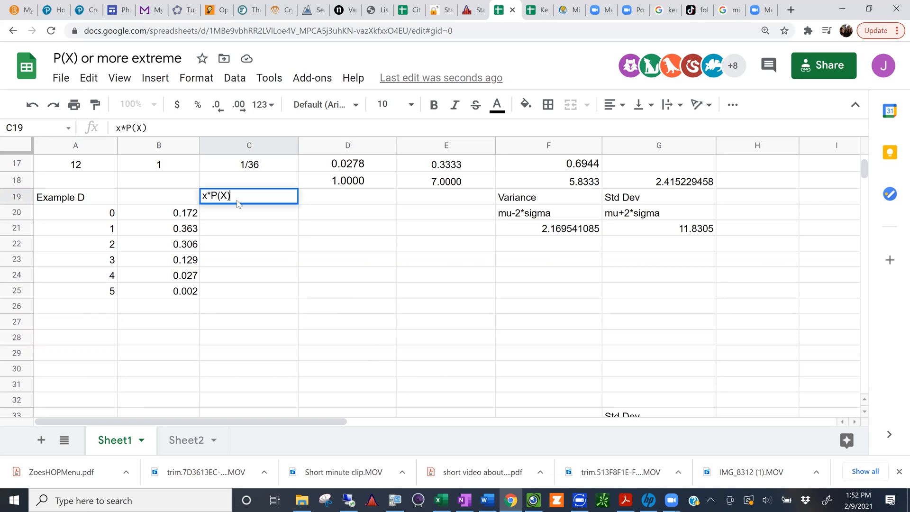
{"action": "key", "text": "Return"}
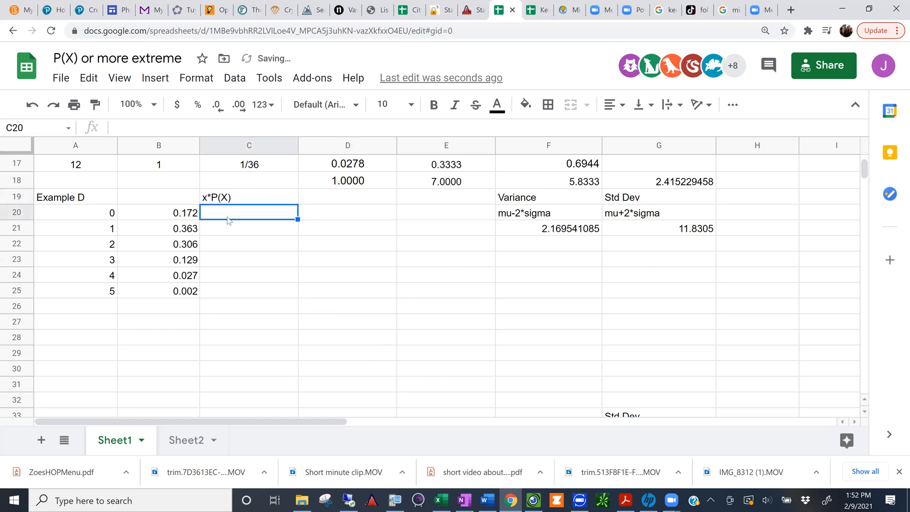
{"action": "left_click", "coordinate": [225, 290], "text": "shift"}
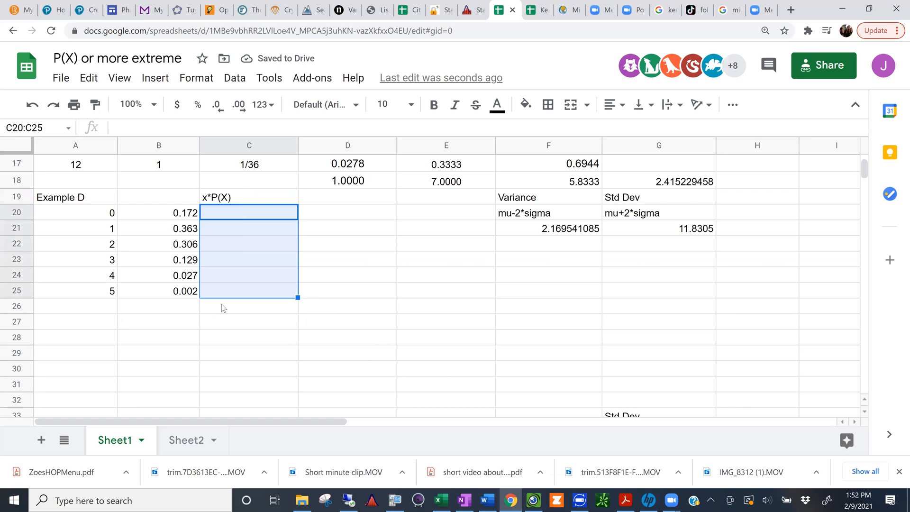
{"action": "left_click", "coordinate": [223, 307]}
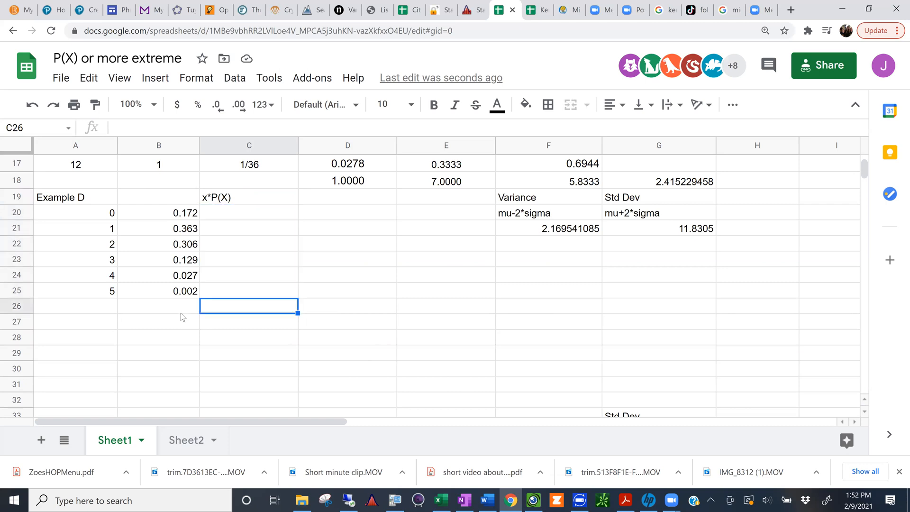
{"action": "left_click", "coordinate": [211, 322]}
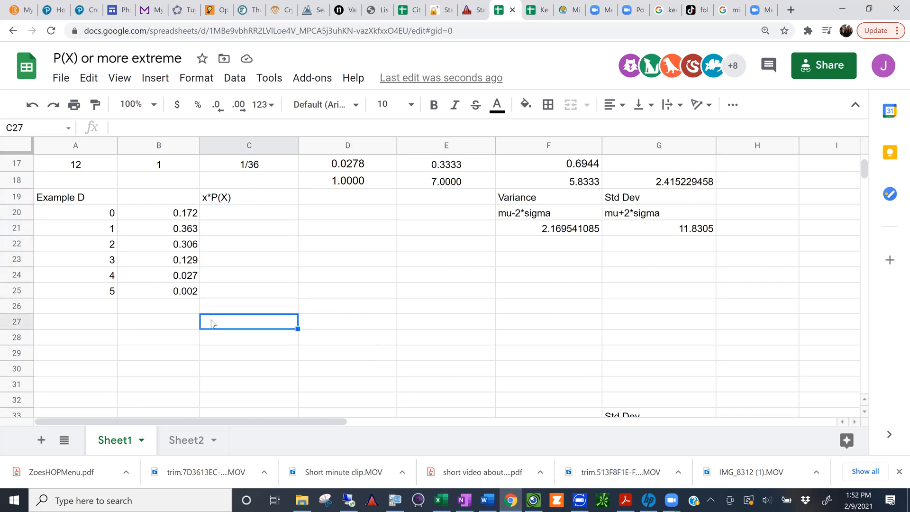
Step: Label C27, below the x*P(X) column of Example D, as mean
{"action": "type", "text": "mean"}
{"action": "key", "text": "Return"}
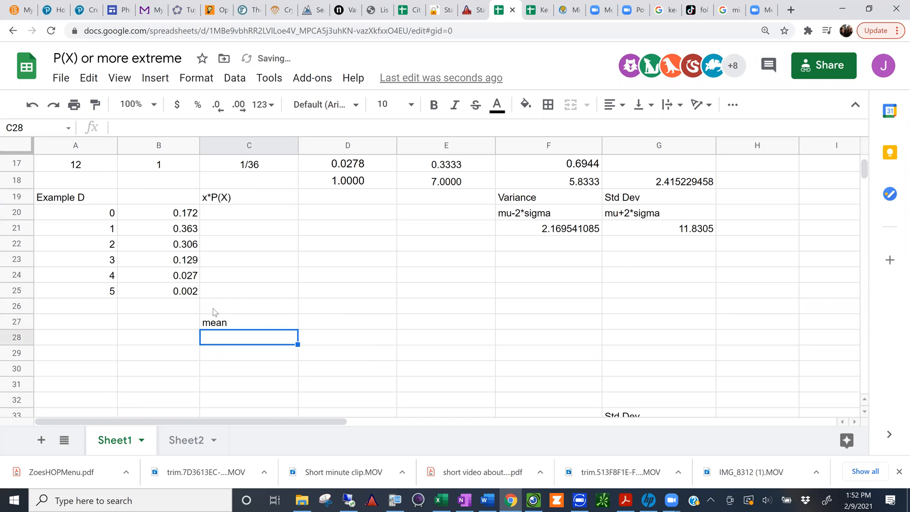
{"action": "left_click", "coordinate": [212, 307]}
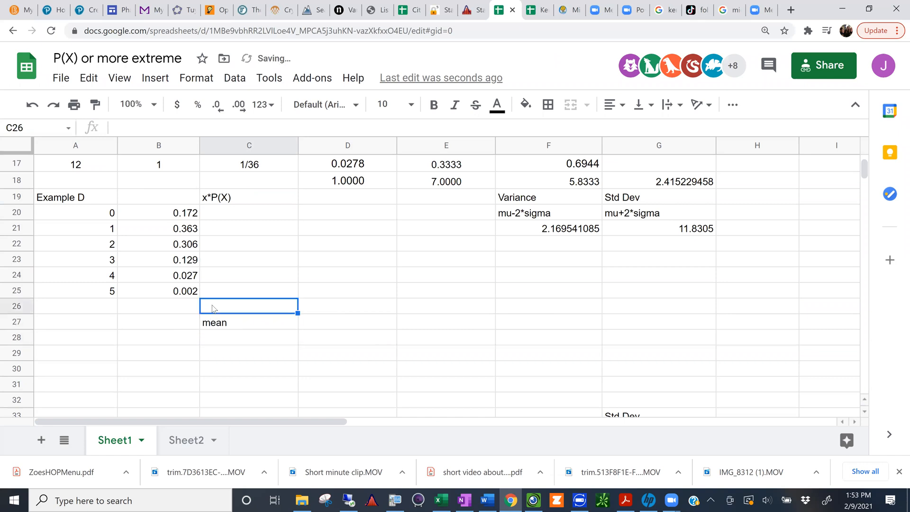
Step: Enter the formula =A20*B20 in C20 as the first x*P(X) product of Example D
{"action": "left_click", "coordinate": [214, 216]}
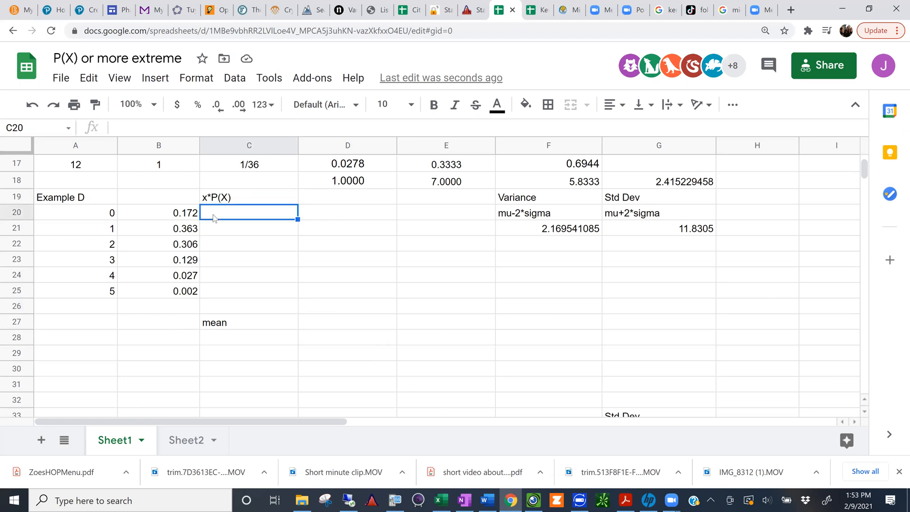
{"action": "type", "text": "="}
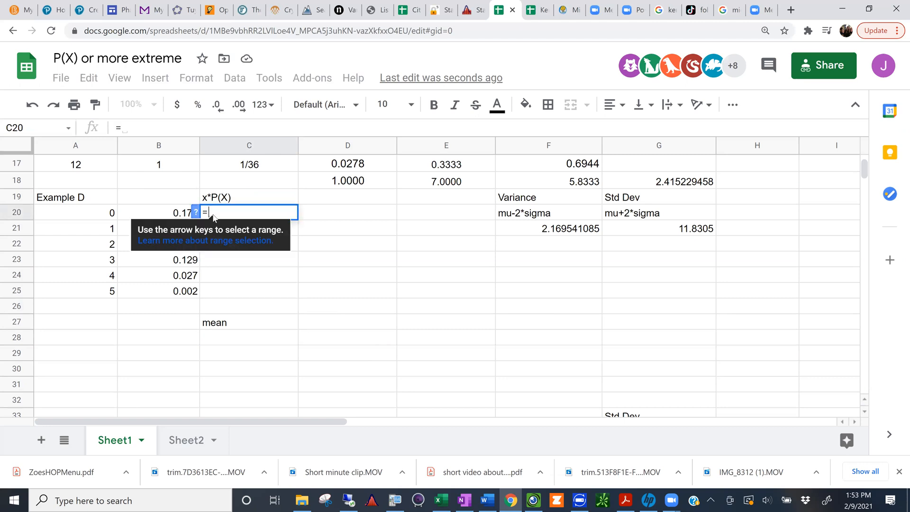
{"action": "left_click", "coordinate": [105, 212]}
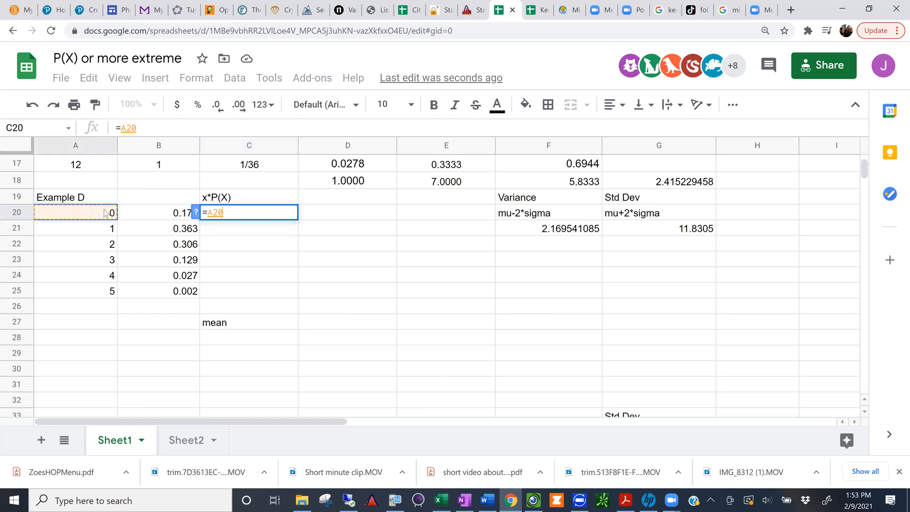
{"action": "type", "text": "*"}
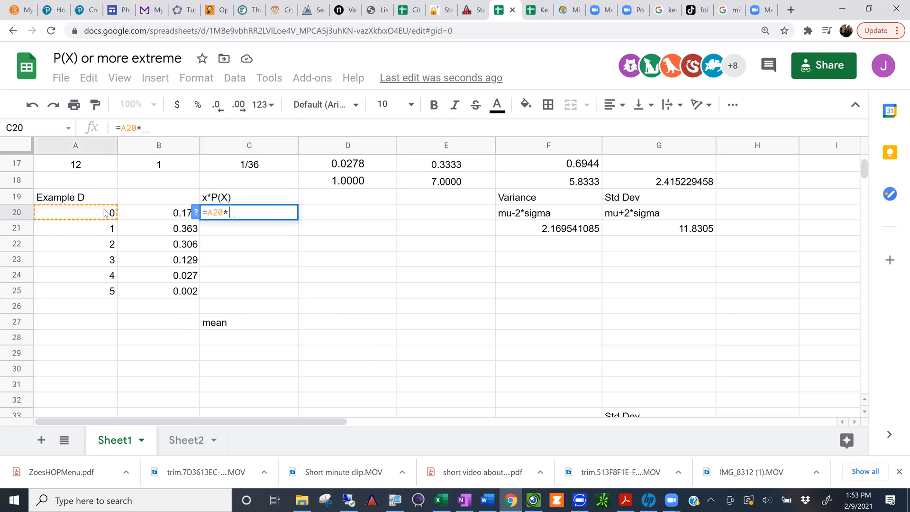
{"action": "left_click", "coordinate": [172, 214]}
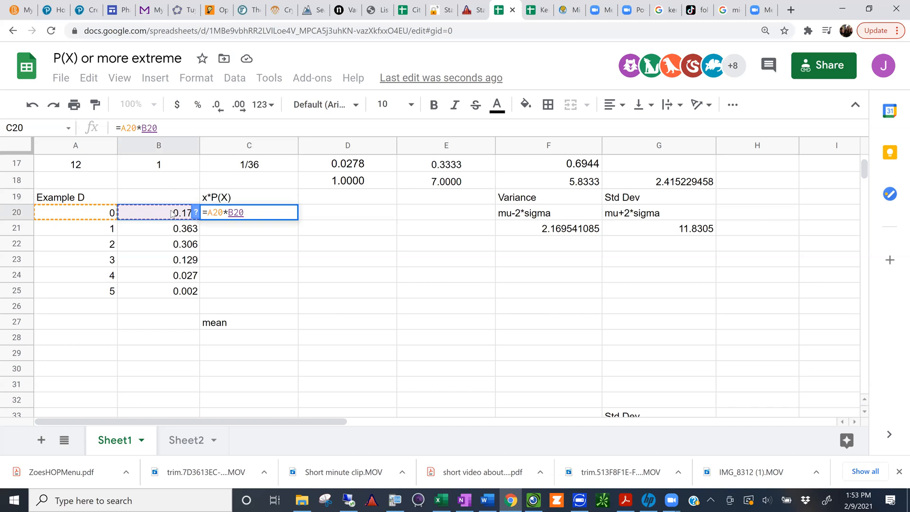
{"action": "key", "text": "Return"}
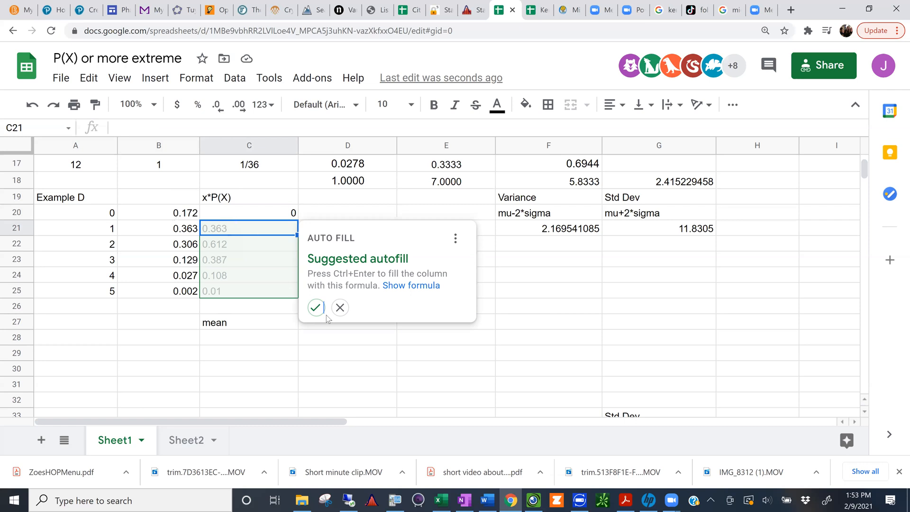
Step: Dismiss the autofill suggestion and copy the C20 product formula down through C25
{"action": "left_click", "coordinate": [259, 209]}
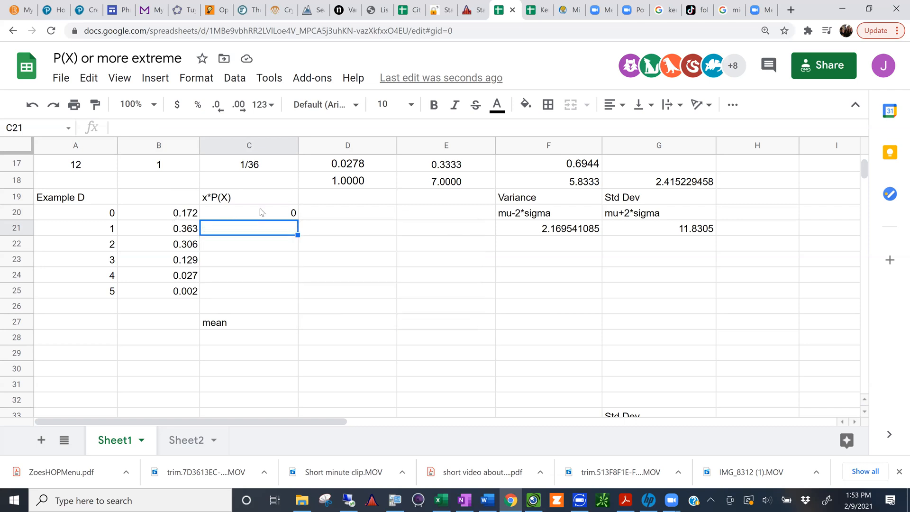
{"action": "left_click", "coordinate": [260, 210]}
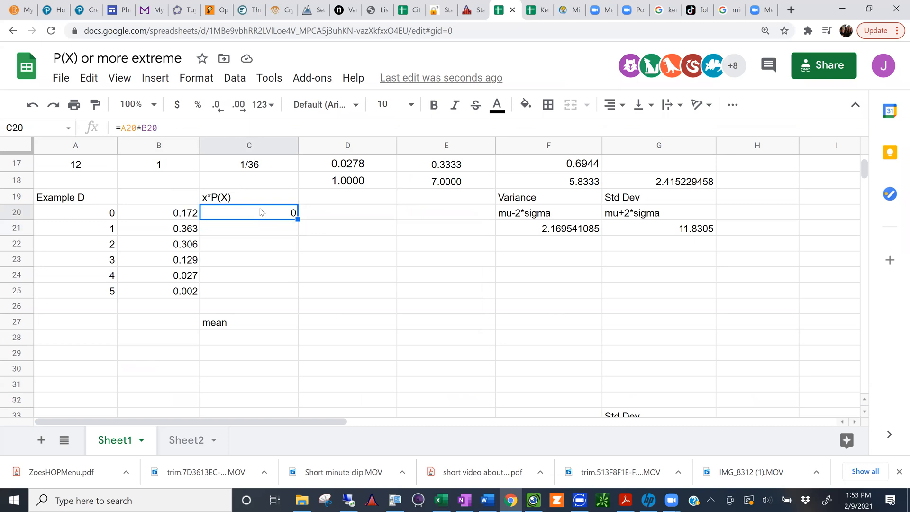
{"action": "key", "text": "ctrl+plus"}
{"action": "key", "text": "ctrl+plus"}
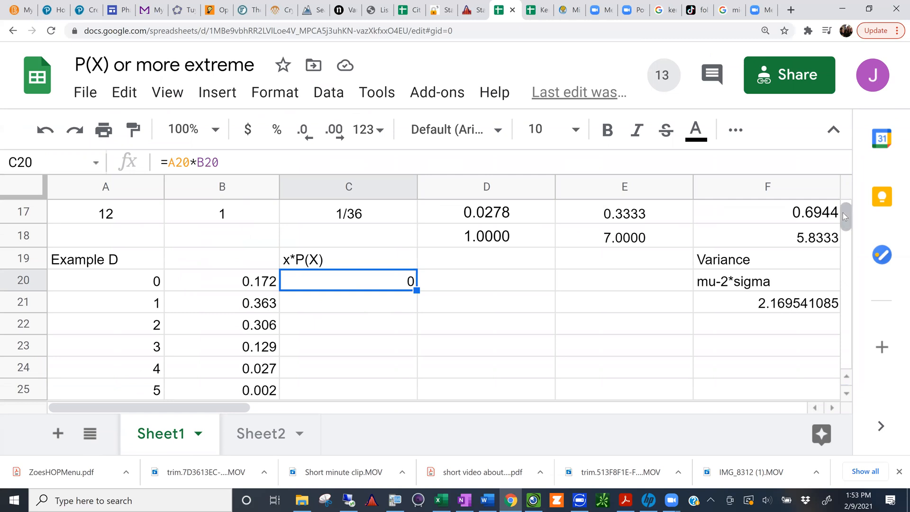
{"action": "scroll", "coordinate": [843, 216], "scroll_direction": "down", "scroll_amount": 3}
{"action": "scroll", "coordinate": [843, 216], "scroll_direction": "up", "scroll_amount": 1}
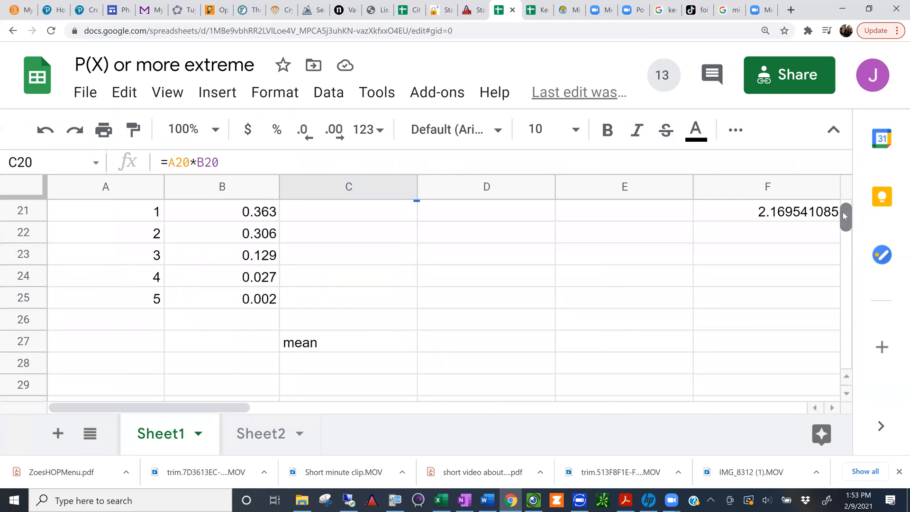
{"action": "scroll", "coordinate": [843, 212], "scroll_direction": "up", "scroll_amount": 2}
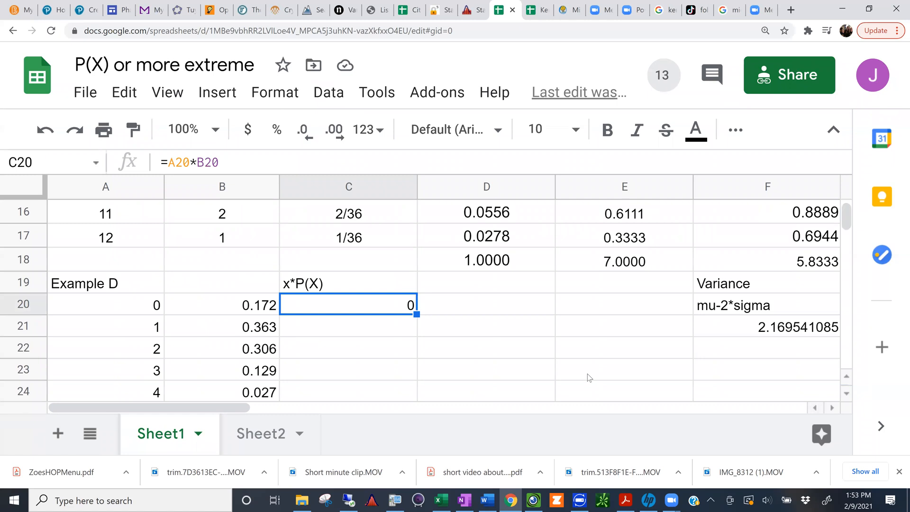
{"action": "key", "text": "ctrl+minus"}
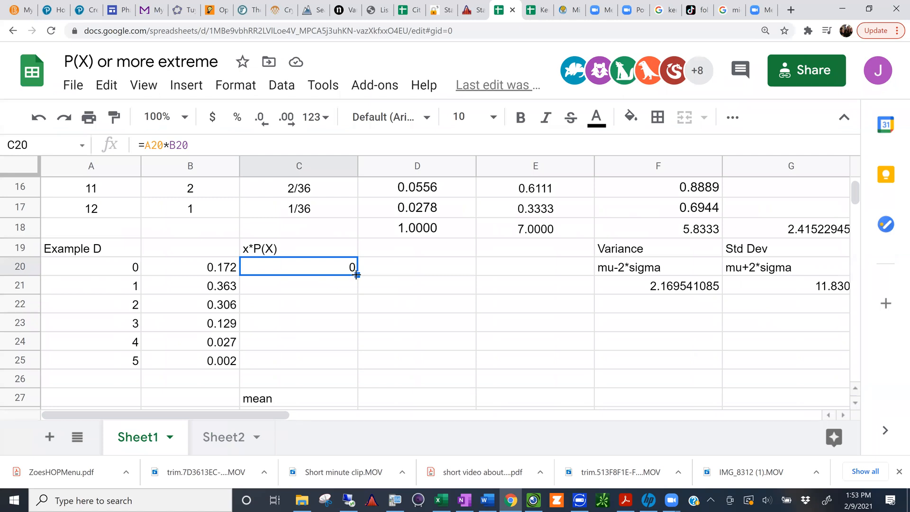
{"action": "left_click_drag", "start_coordinate": [356, 274], "coordinate": [348, 359]}
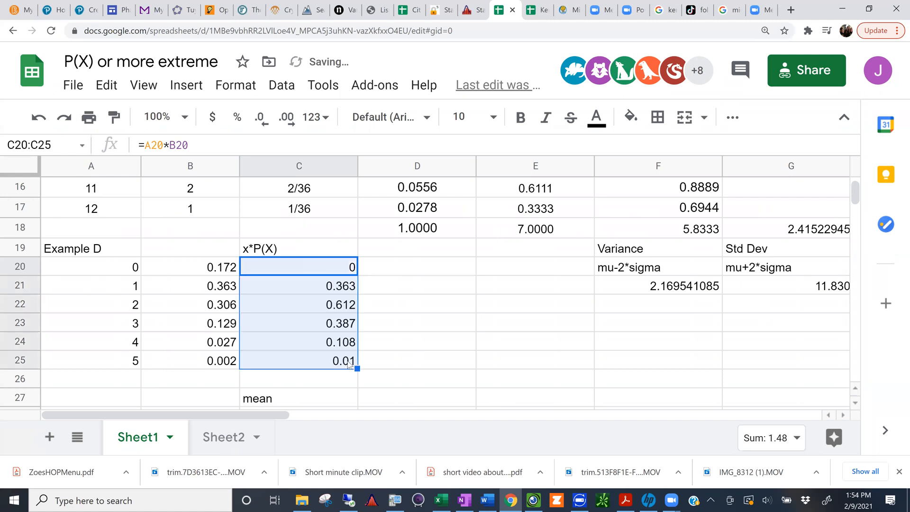
Step: Total the x*P(X) products in C26 with =sum(C20:C25), just above the mean label
{"action": "left_click", "coordinate": [304, 379]}
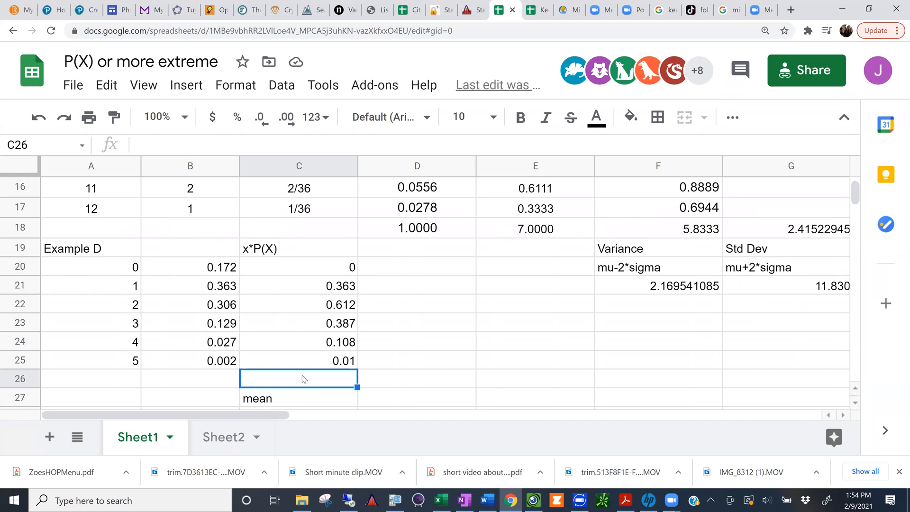
{"action": "type", "text": "=su"}
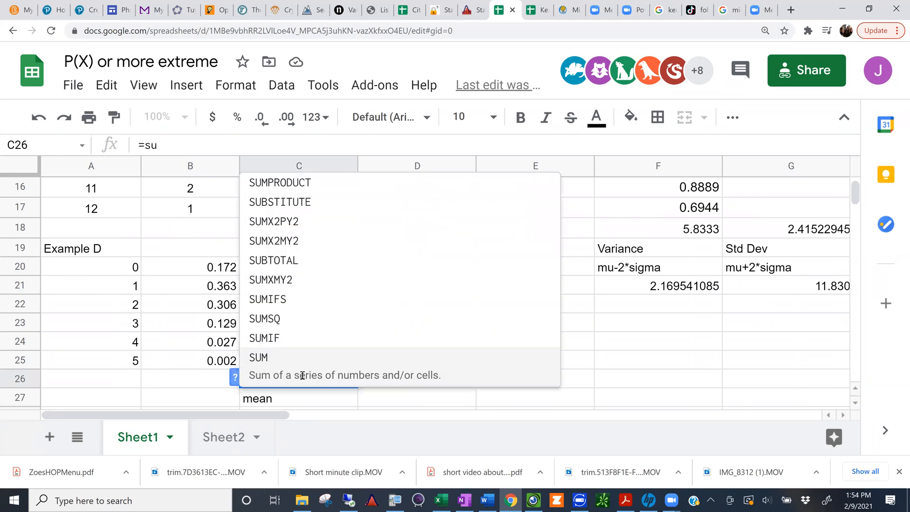
{"action": "type", "text": "m("}
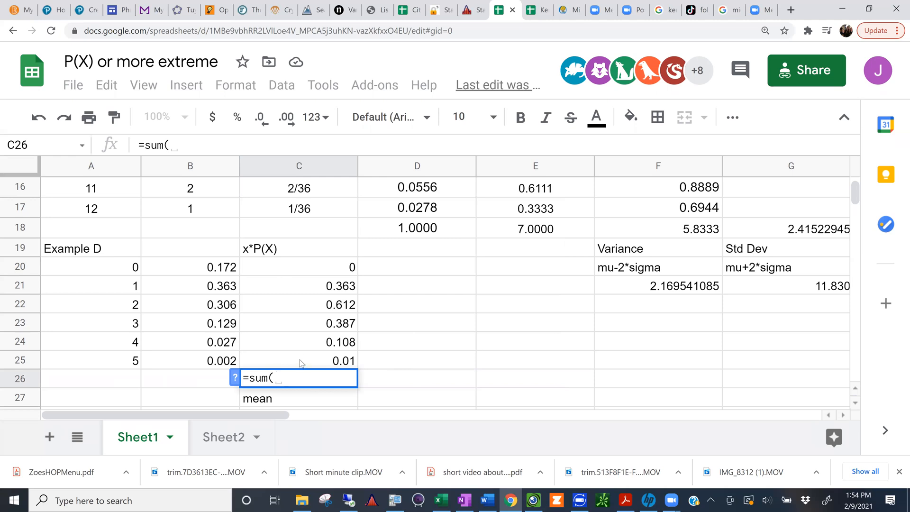
{"action": "left_click_drag", "start_coordinate": [301, 362], "coordinate": [305, 270]}
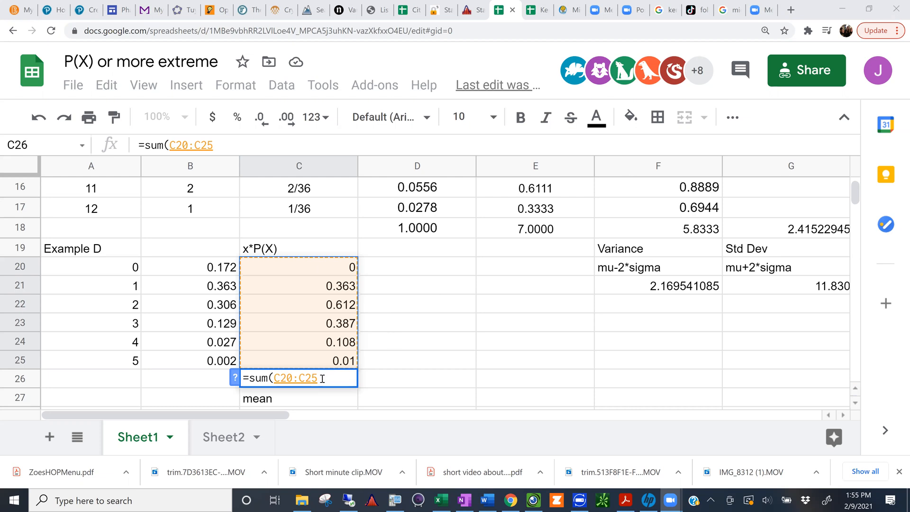
{"action": "key", "text": "Return"}
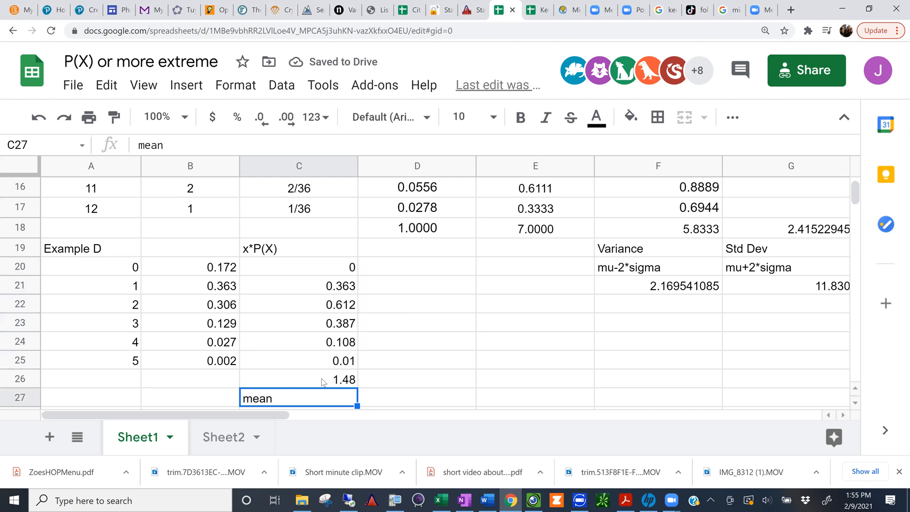
Step: Label D19, next to the x*P(X) heading, as P(X)*(X-1.48)^2
{"action": "left_click", "coordinate": [397, 268]}
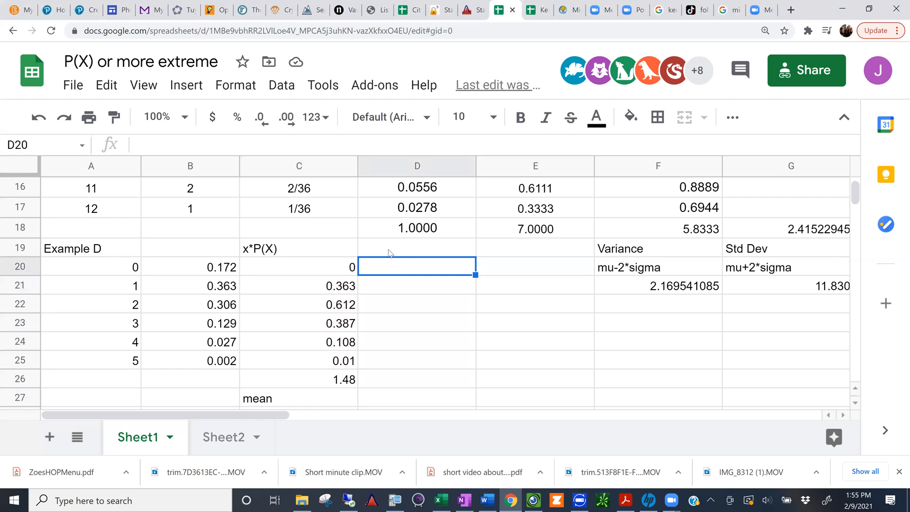
{"action": "left_click", "coordinate": [388, 250]}
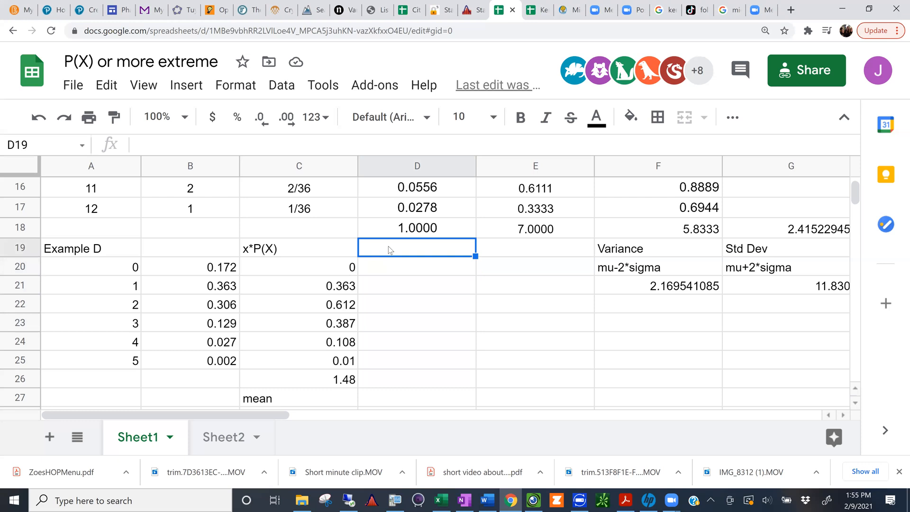
{"action": "type", "text": "P(X)*"}
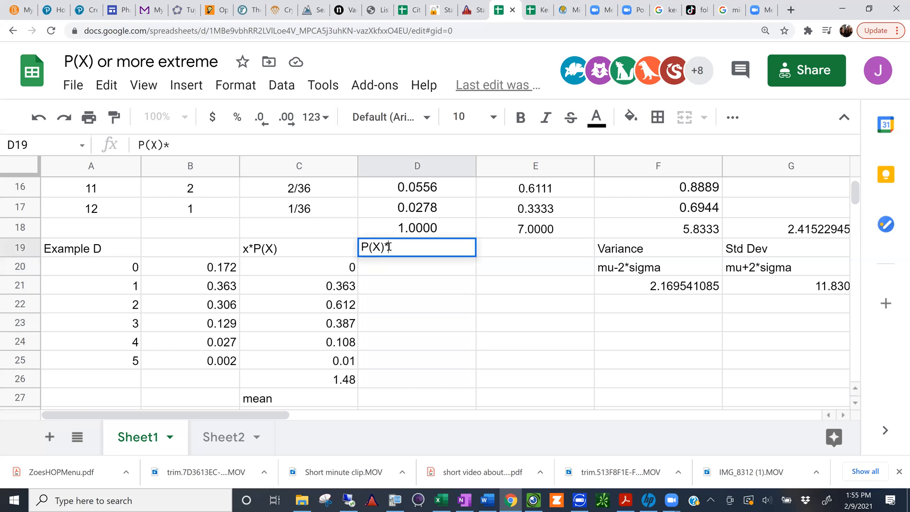
{"action": "type", "text": "(X-1.48&"}
{"action": "key", "text": "BackSpace"}
{"action": "type", "text": ")^"}
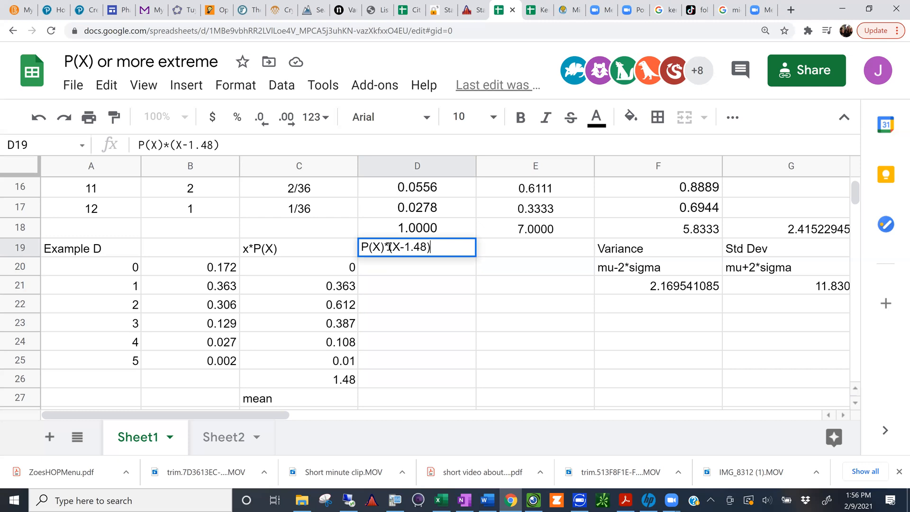
{"action": "type", "text": "2"}
Step: Enter the formula =B20*(A20-1.48)^2 in D20 as the first weighted squared deviation of Example D
{"action": "left_click", "coordinate": [410, 269]}
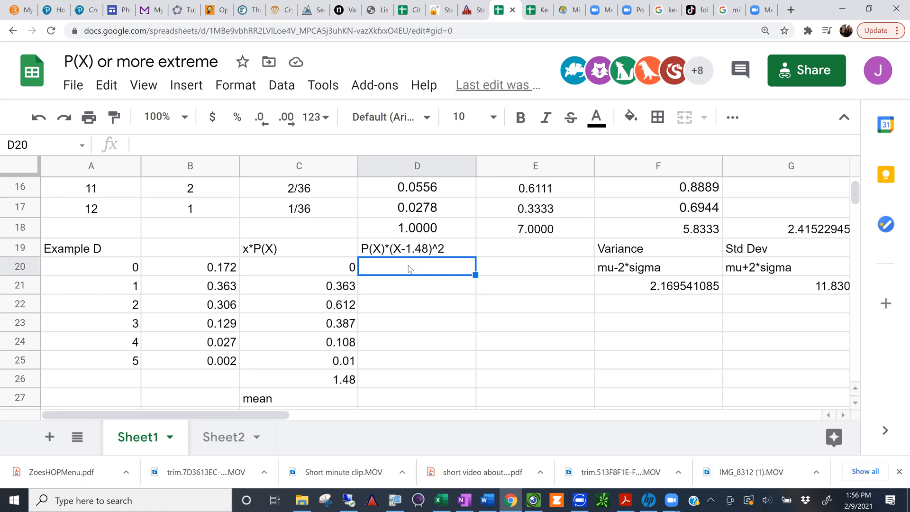
{"action": "type", "text": "="}
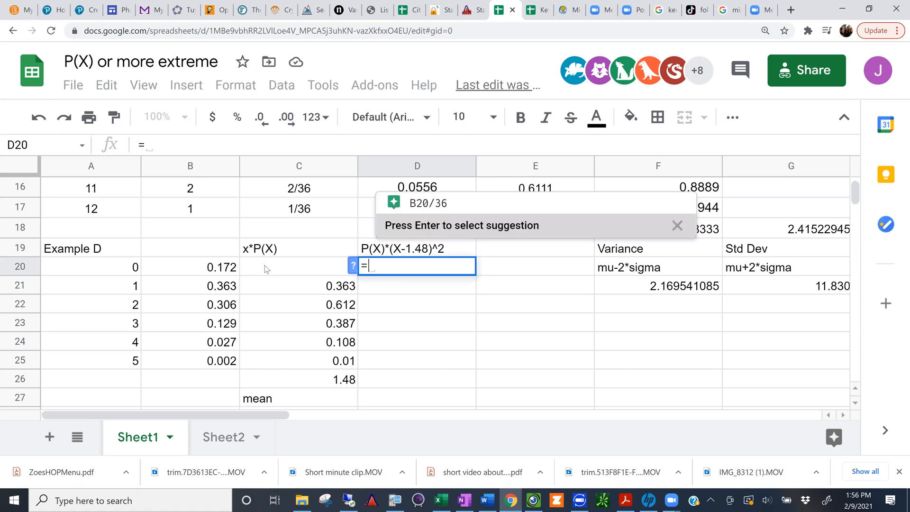
{"action": "left_click", "coordinate": [212, 273]}
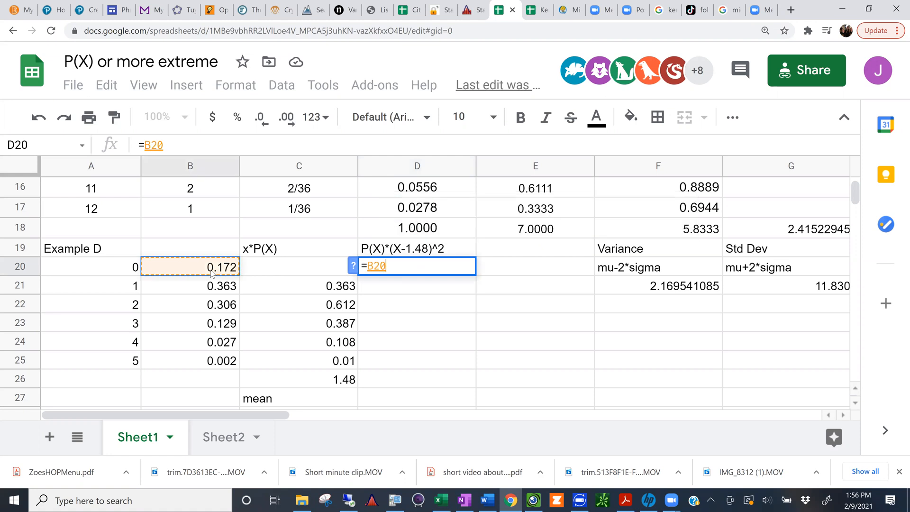
{"action": "type", "text": "*"}
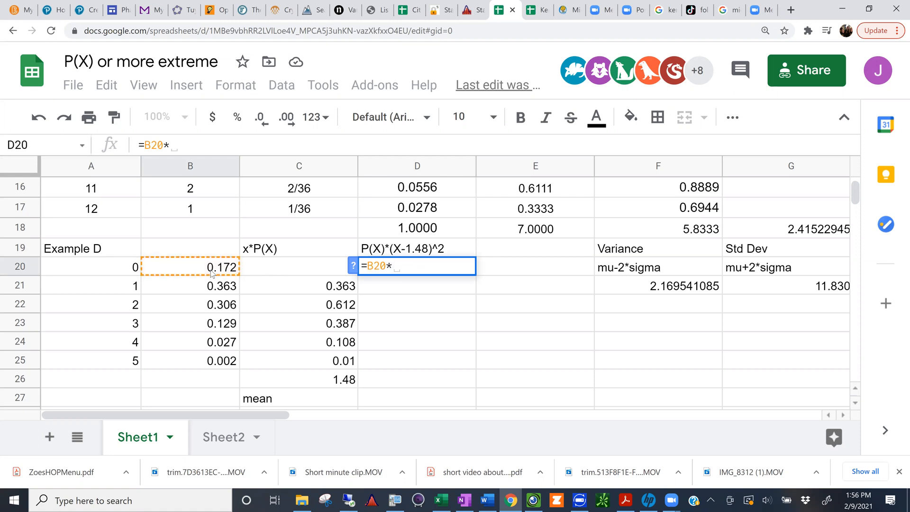
{"action": "type", "text": "("}
{"action": "left_click", "coordinate": [127, 271]}
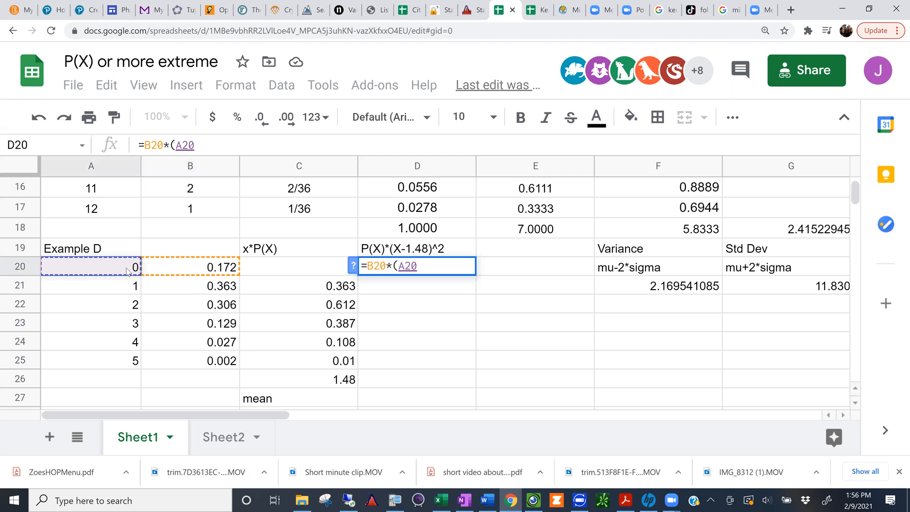
{"action": "type", "text": "-1.48)"}
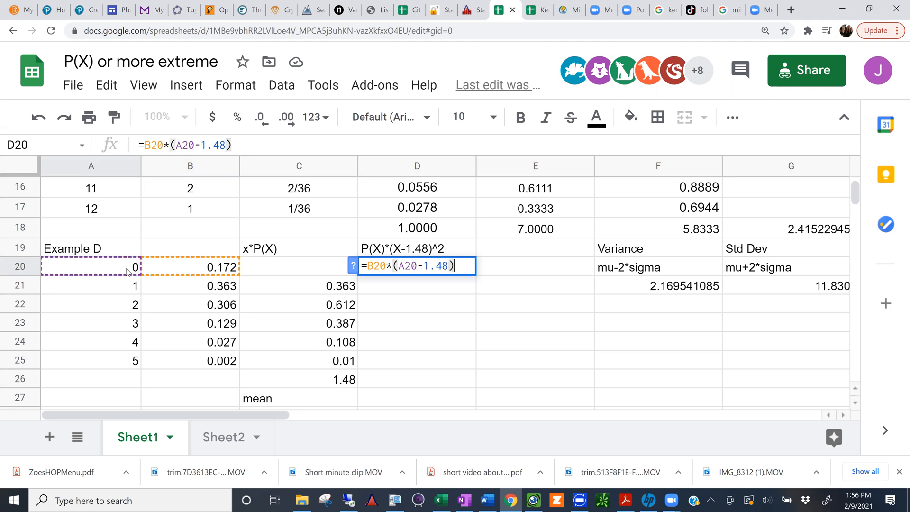
{"action": "type", "text": "^"}
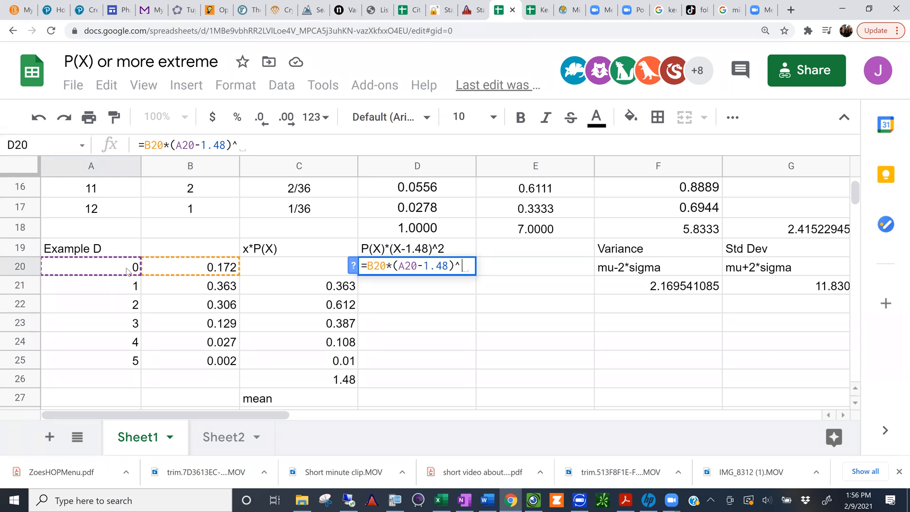
{"action": "type", "text": "@"}
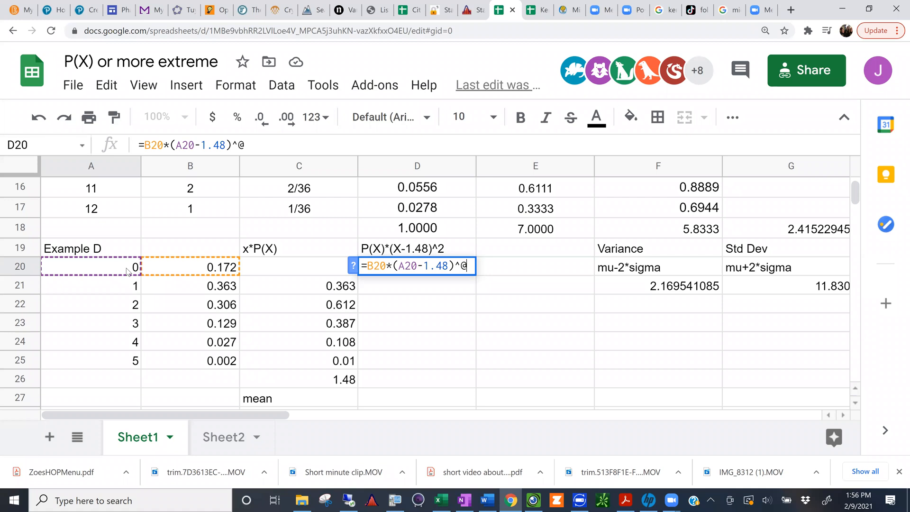
{"action": "key", "text": "BackSpace"}
{"action": "type", "text": "2"}
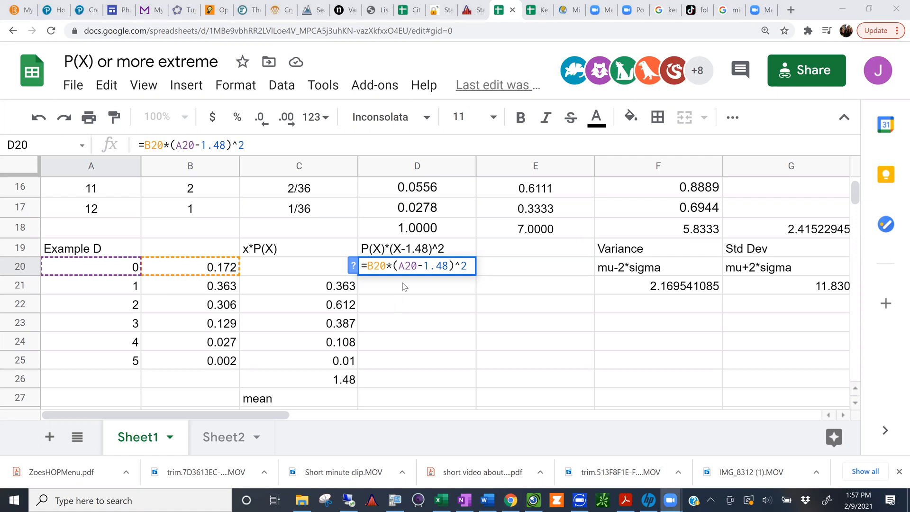
{"action": "left_click", "coordinate": [255, 143]}
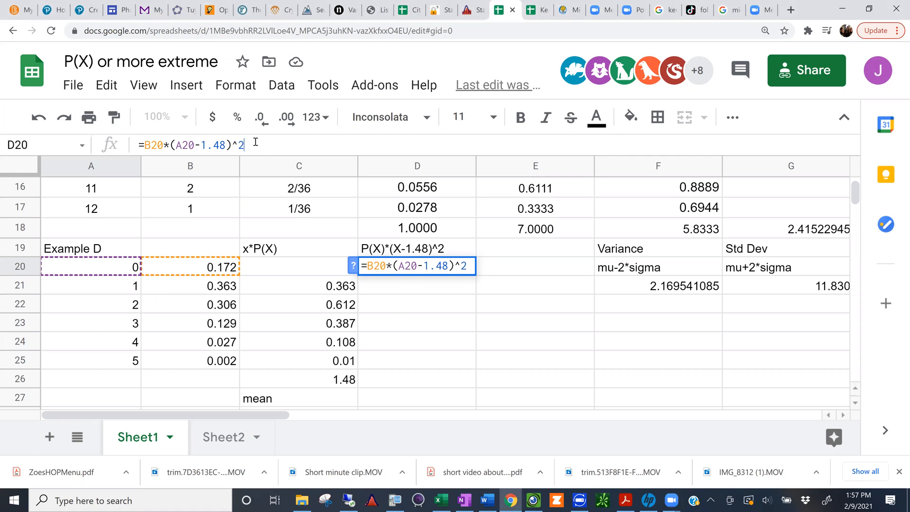
{"action": "key", "text": "Return"}
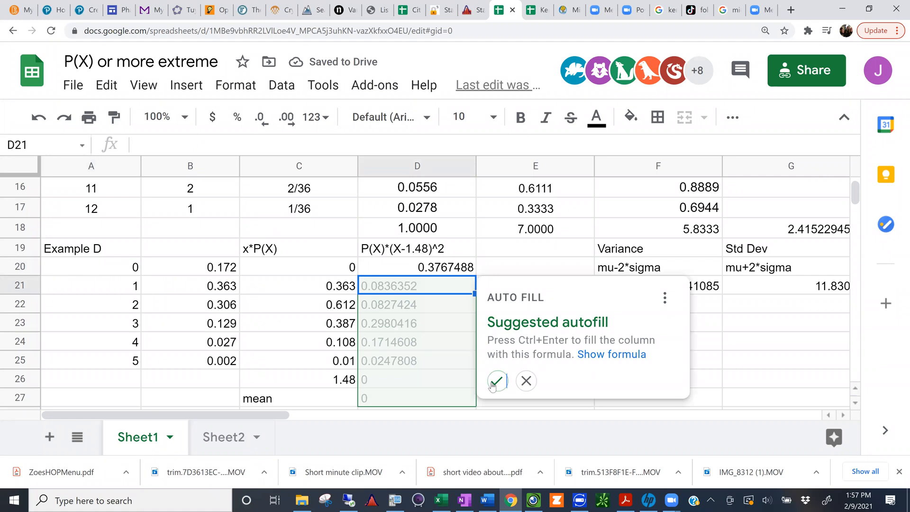
Step: Dismiss the autofill suggestion and copy the D20 weighted squared deviation formula down through D25
{"action": "left_click", "coordinate": [525, 380]}
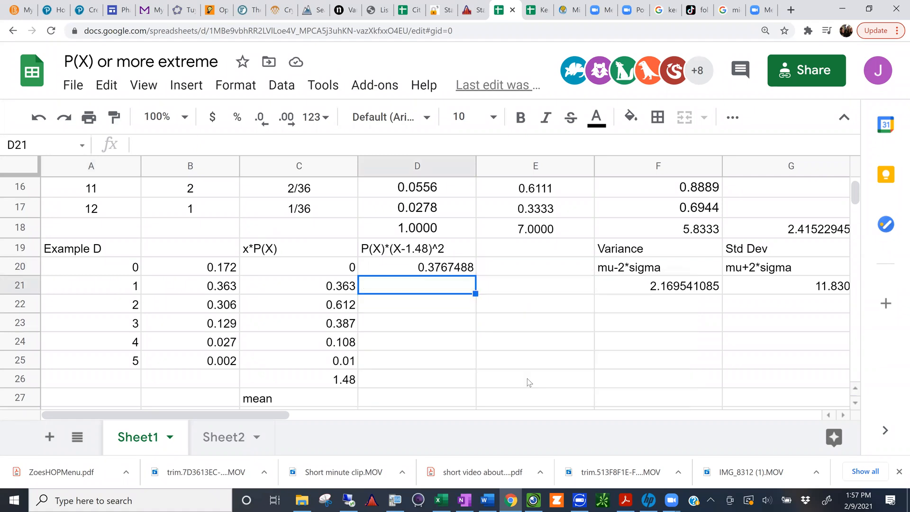
{"action": "left_click", "coordinate": [467, 268]}
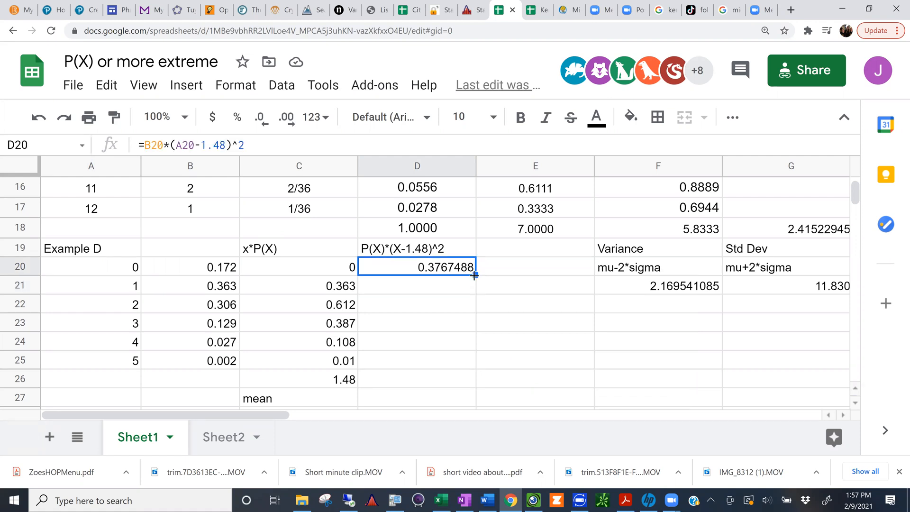
{"action": "left_click_drag", "start_coordinate": [474, 275], "coordinate": [458, 370]}
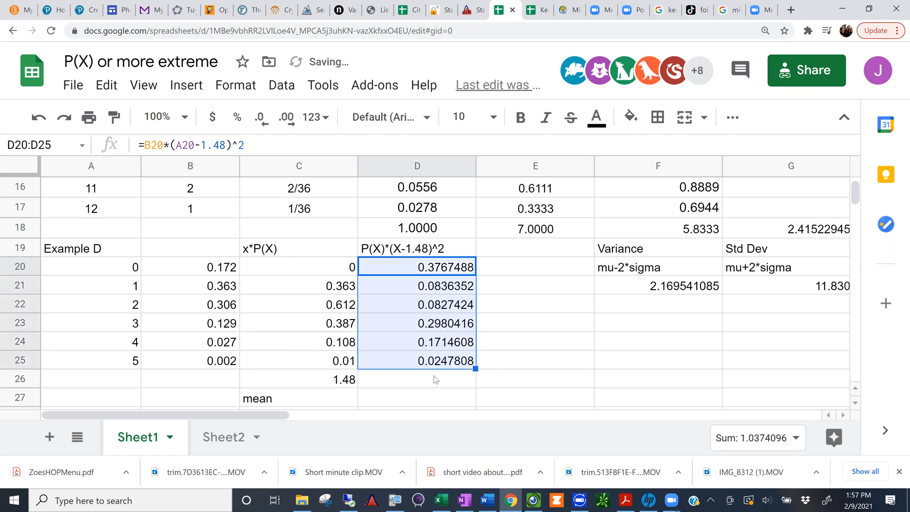
Step: Label E26 as variance and E27 as std dev, beside the cells below the P(X)*(X-1.48)^2 column
{"action": "left_click", "coordinate": [436, 379]}
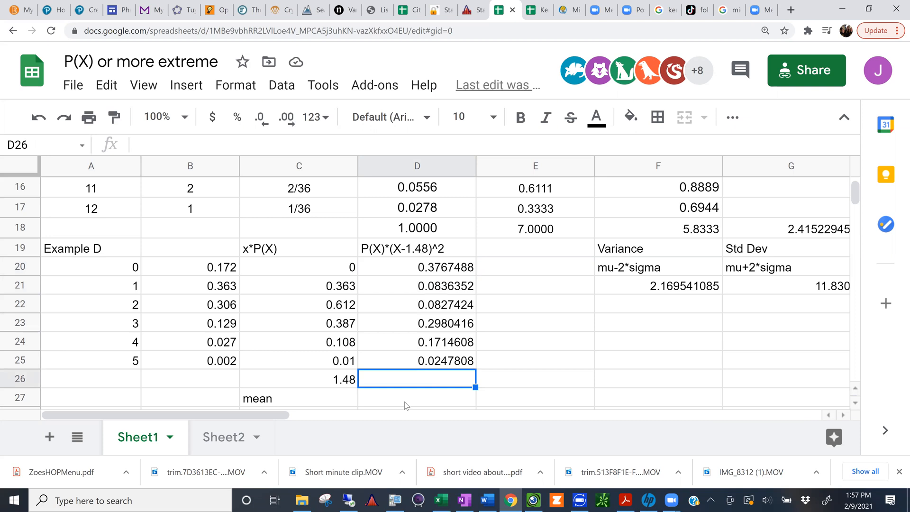
{"action": "left_click", "coordinate": [489, 381]}
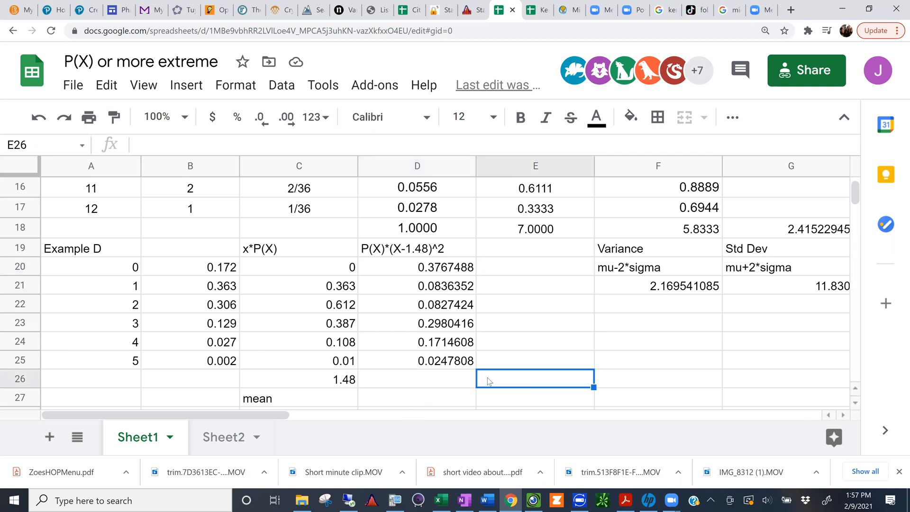
{"action": "type", "text": "varian"}
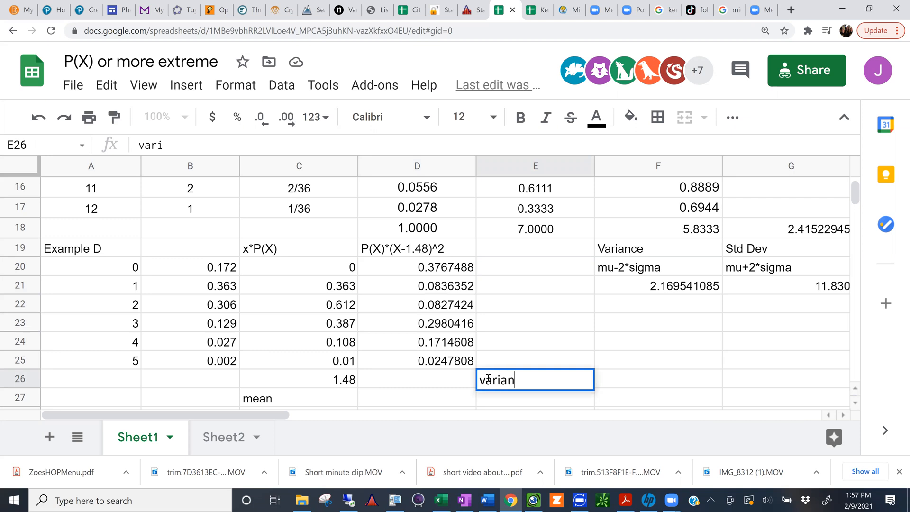
{"action": "type", "text": "ce"}
{"action": "key", "text": "Return"}
{"action": "type", "text": "st"}
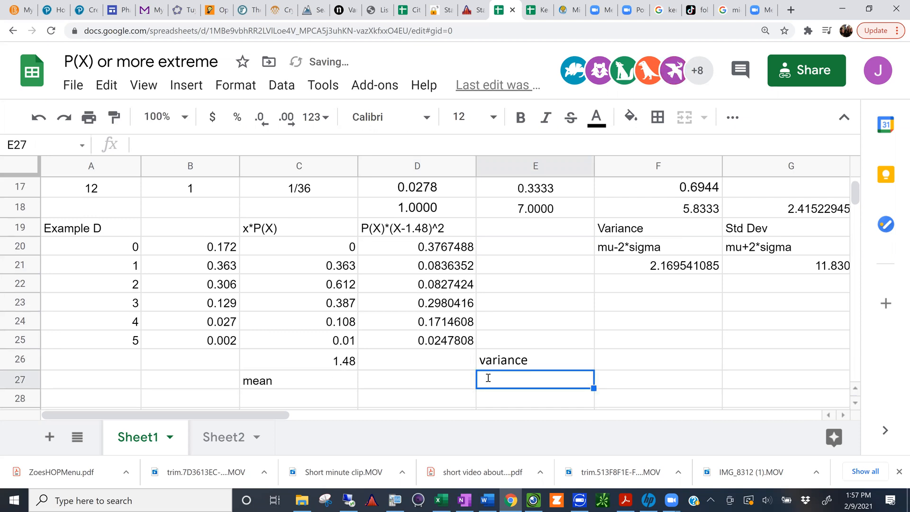
{"action": "type", "text": "d dev"}
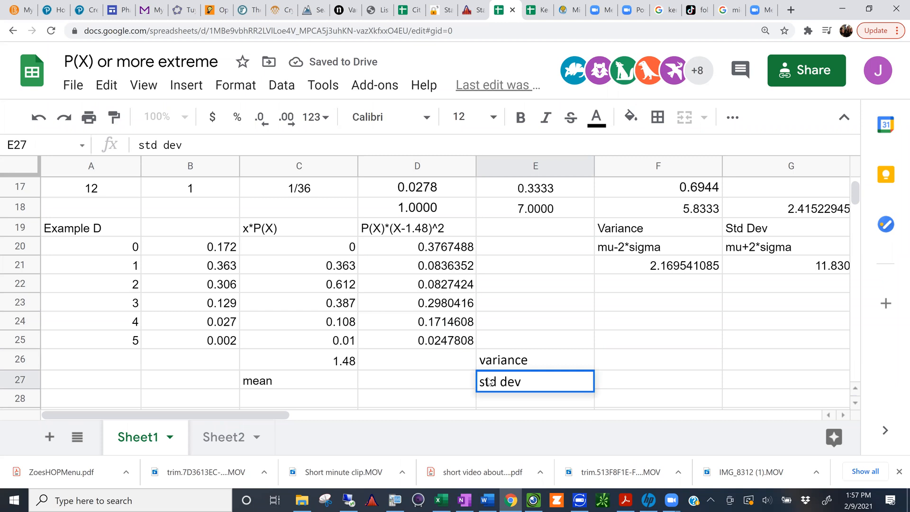
{"action": "key", "text": "Return"}
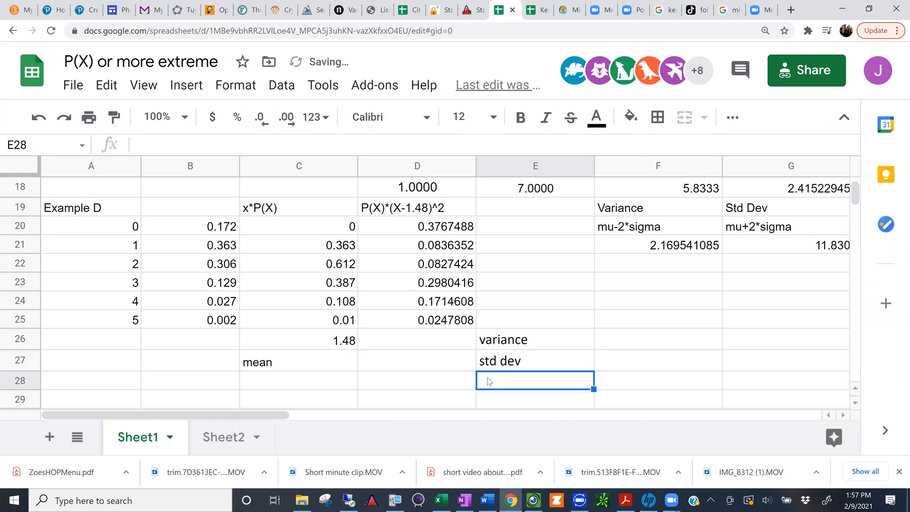
Step: Total the weighted squared deviations in D26 with =sum(D20:D25), next to the variance label
{"action": "left_click", "coordinate": [432, 341]}
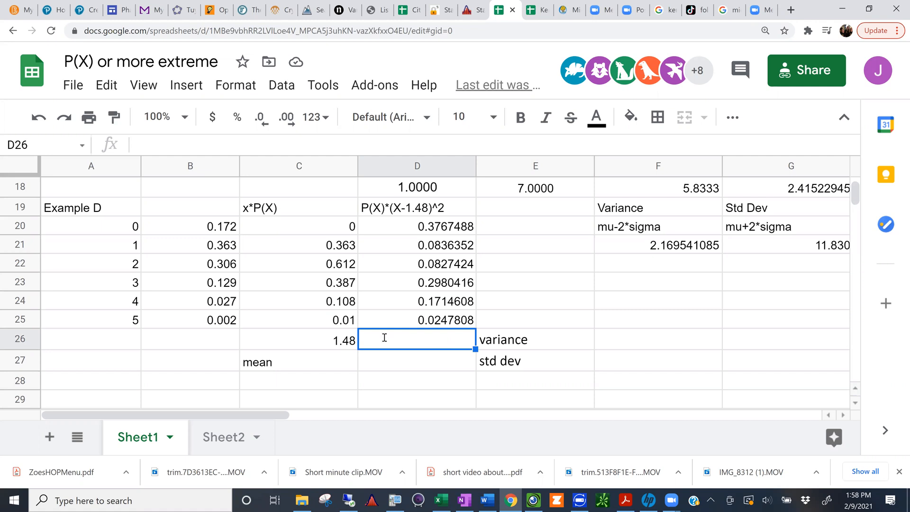
{"action": "type", "text": "=sum("}
{"action": "left_click_drag", "start_coordinate": [390, 224], "coordinate": [373, 317]}
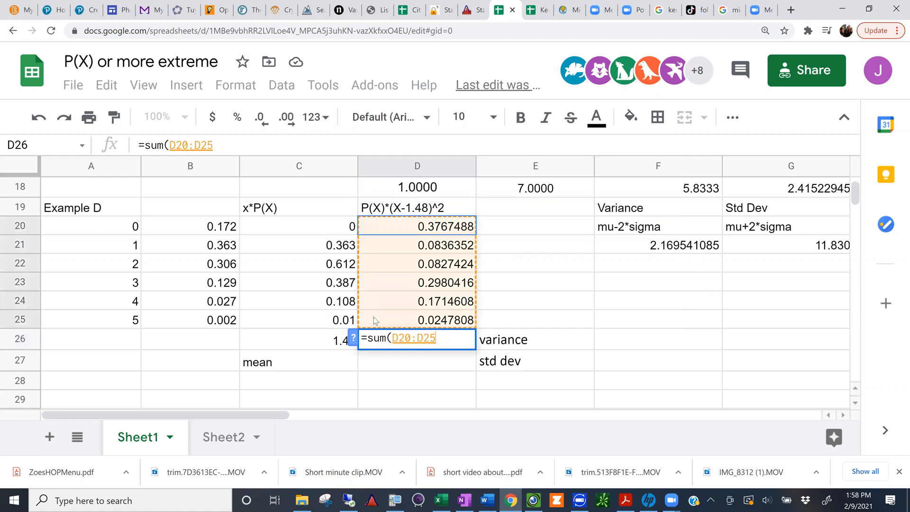
{"action": "type", "text": ")"}
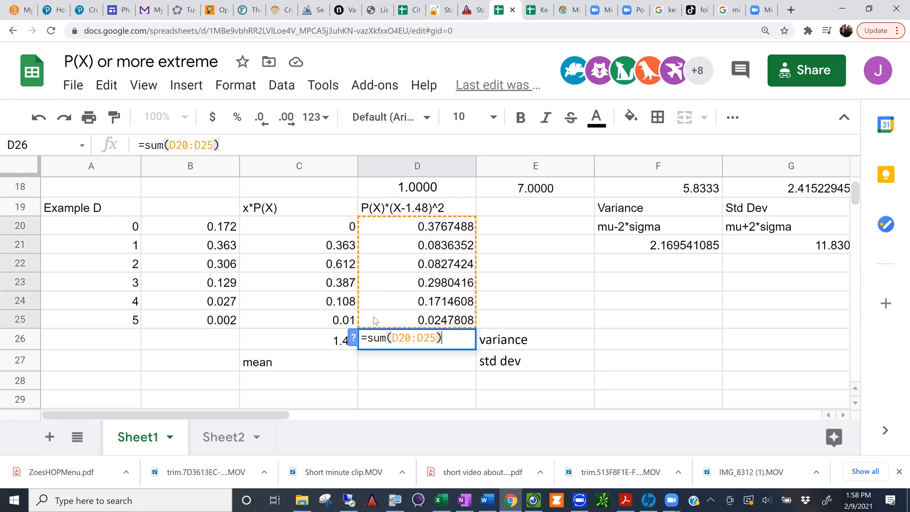
{"action": "key", "text": "Return"}
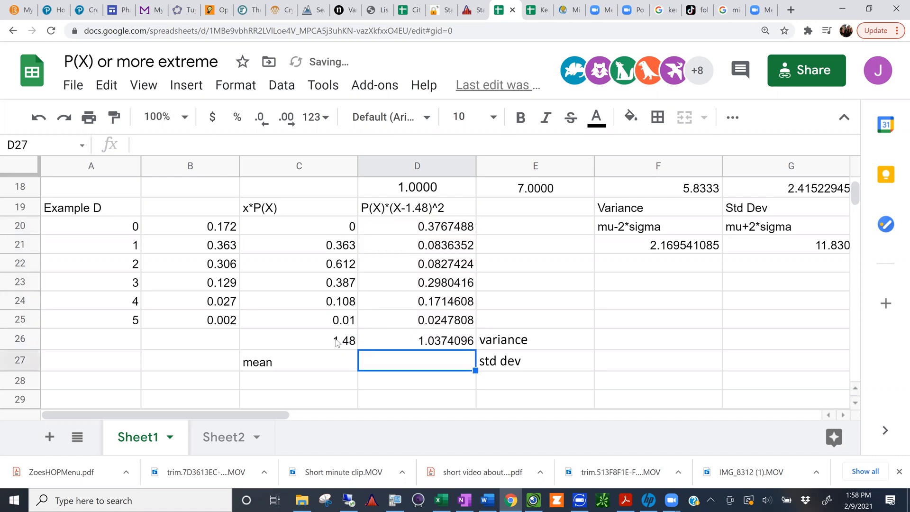
Step: Review the mean in C26 and the variance in D26, including the formula behind the variance
{"action": "left_click", "coordinate": [356, 347]}
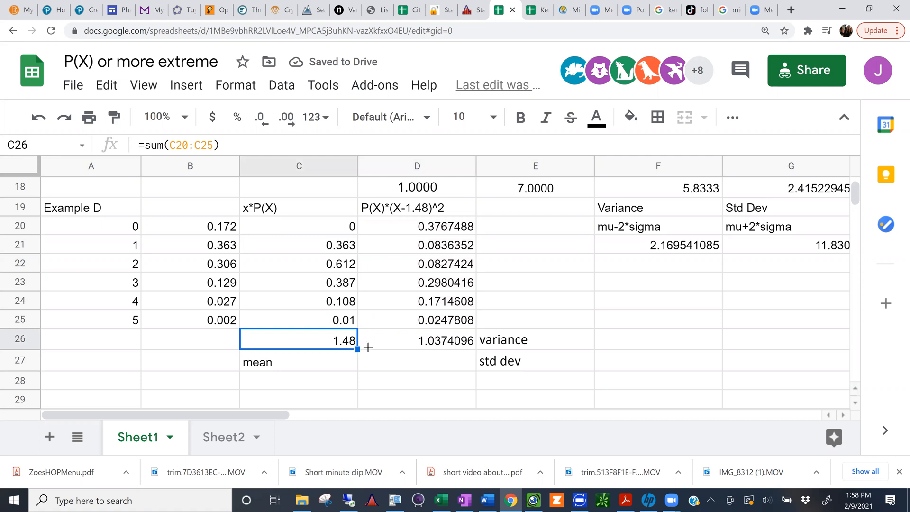
{"action": "left_click_drag", "start_coordinate": [434, 346], "coordinate": [446, 350]}
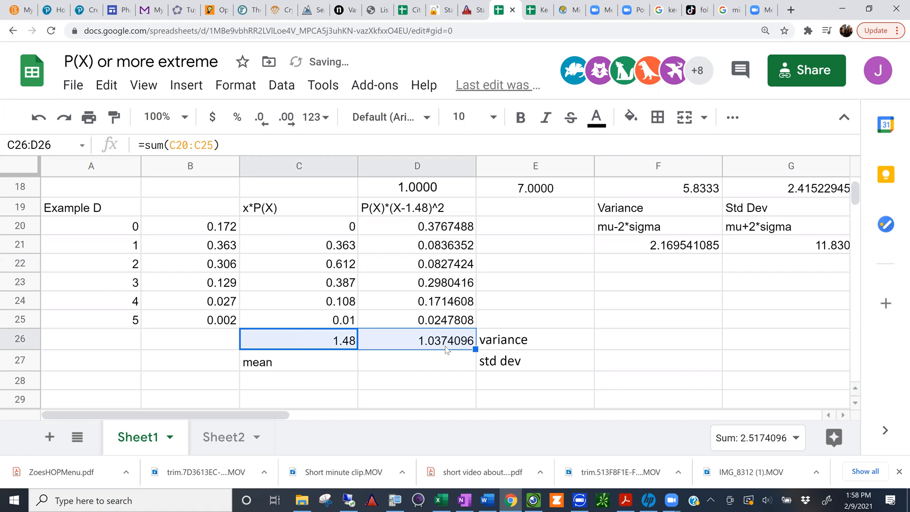
{"action": "key", "text": "Right"}
{"action": "left_click", "coordinate": [419, 361]}
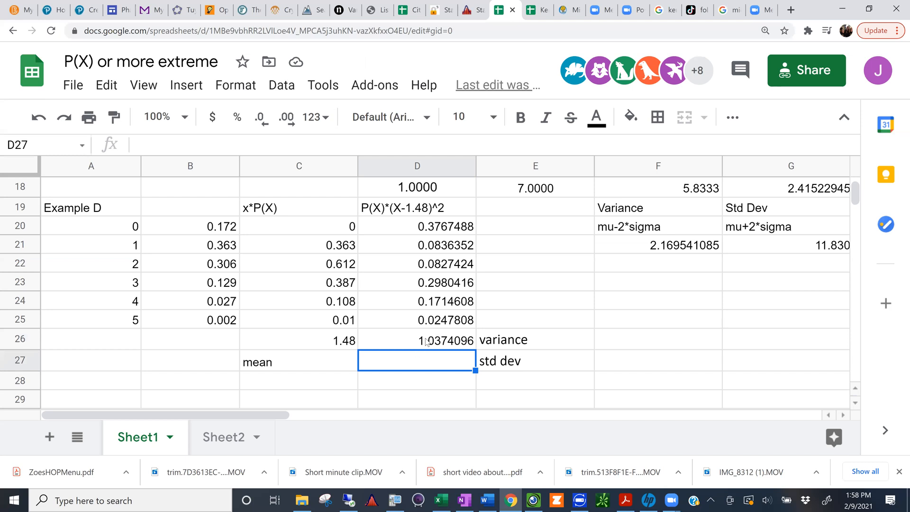
{"action": "left_click", "coordinate": [426, 342]}
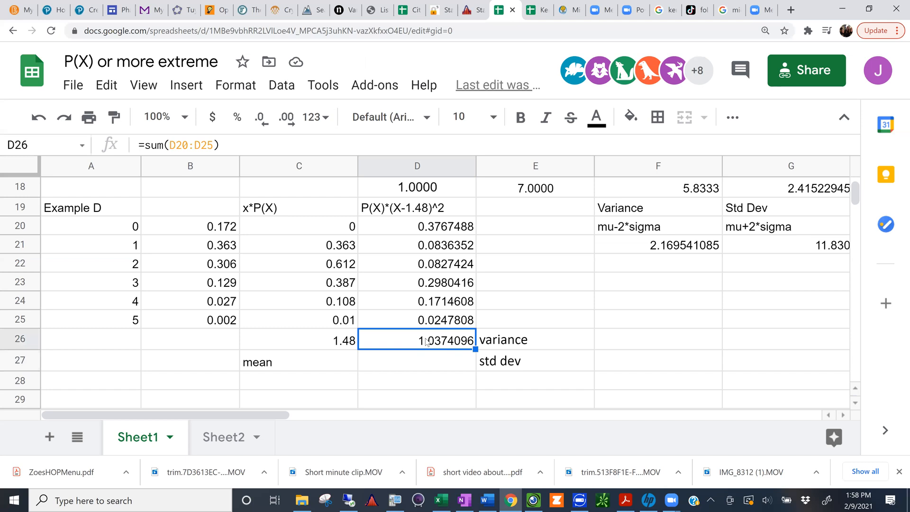
{"action": "double_click", "coordinate": [425, 340]}
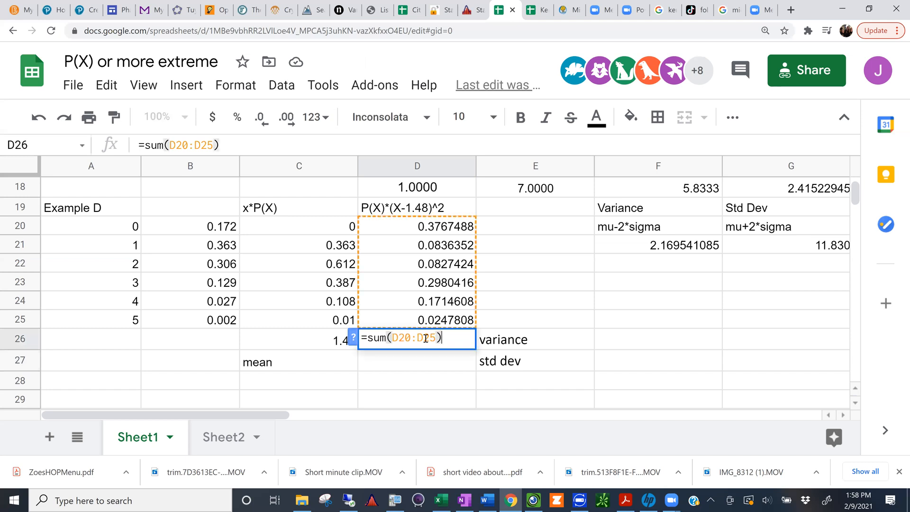
{"action": "key", "text": "Return"}
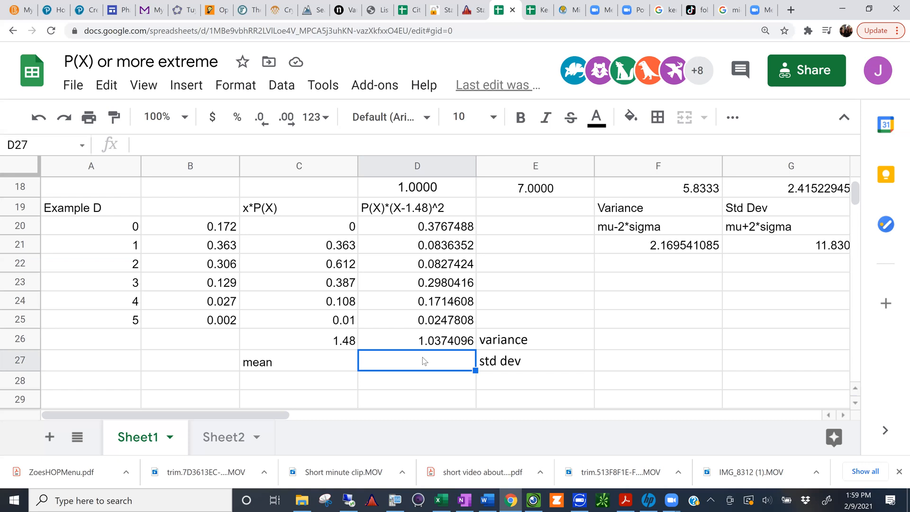
Step: Compute the standard deviation in D27 with =sqrt(D26), next to the std dev label
{"action": "type", "text": "="}
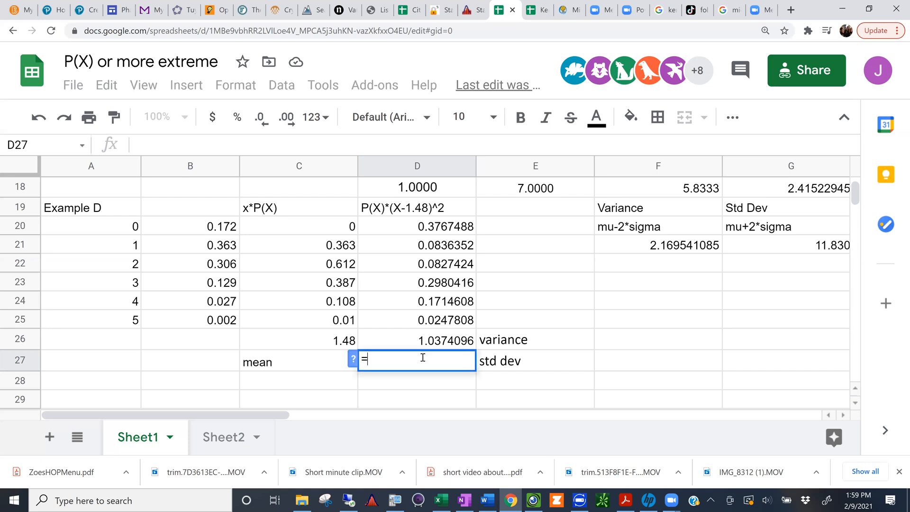
{"action": "type", "text": "sqrt"}
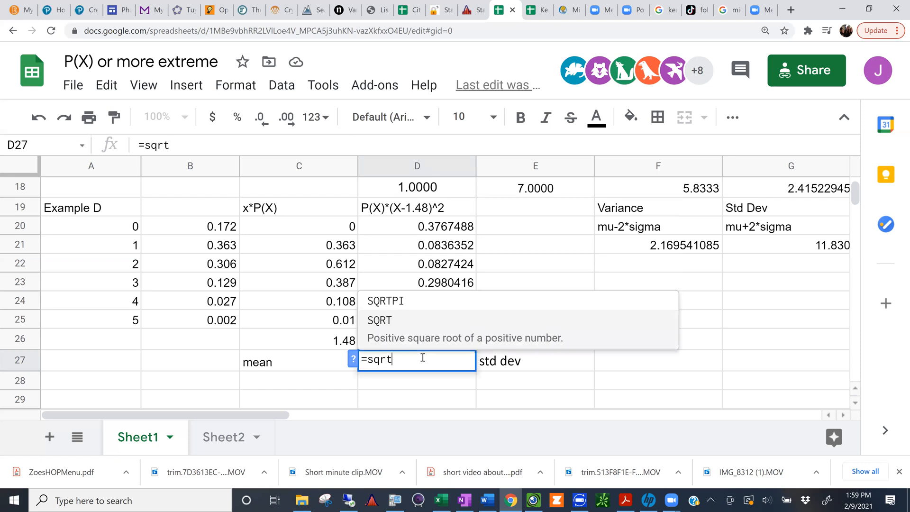
{"action": "type", "text": "("}
{"action": "left_click", "coordinate": [433, 340]}
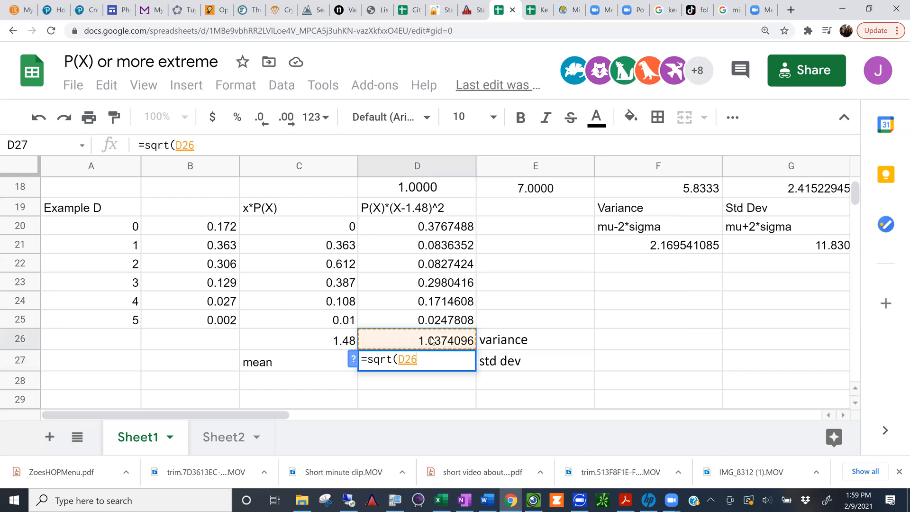
{"action": "type", "text": ")"}
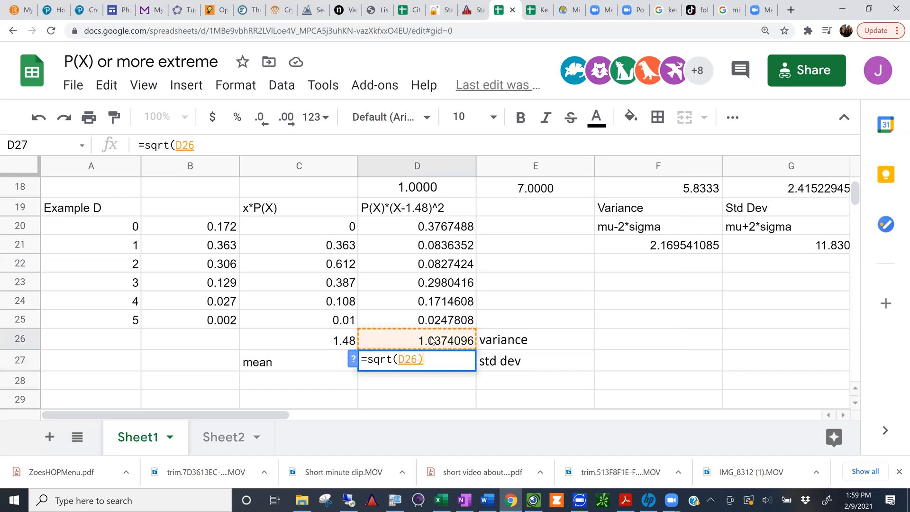
{"action": "key", "text": "Return"}
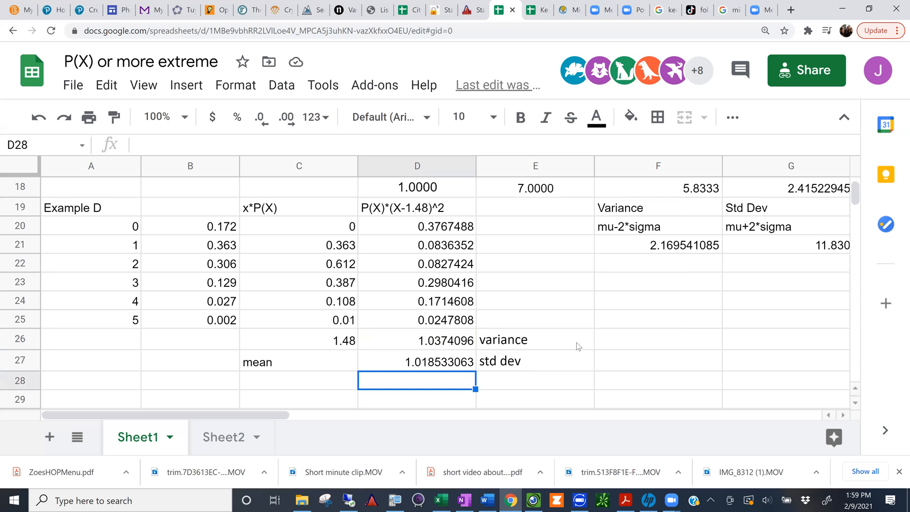
Step: Format the standard deviation in D27 as bold red text
{"action": "left_click", "coordinate": [431, 362]}
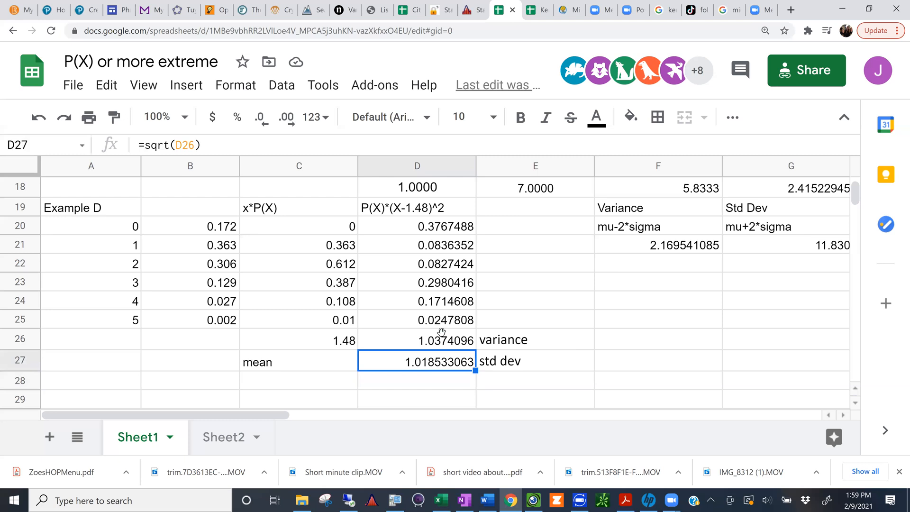
{"action": "left_click", "coordinate": [597, 118]}
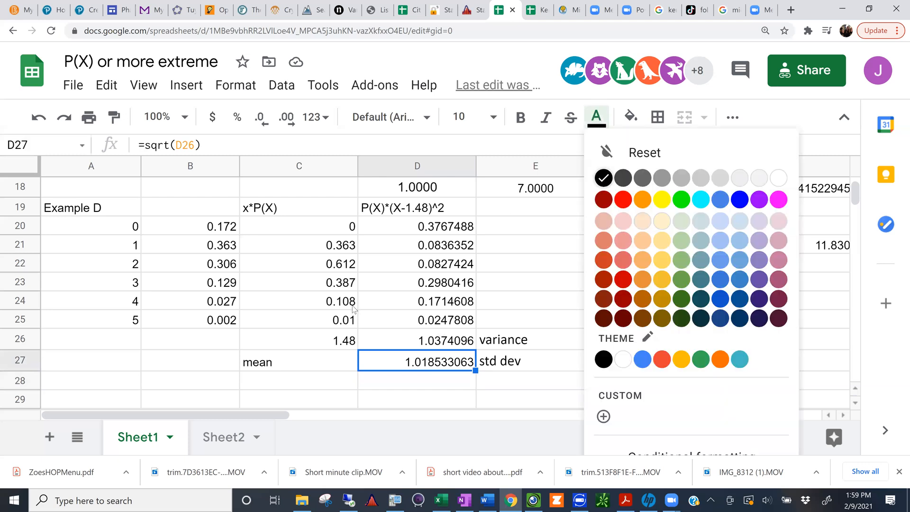
{"action": "left_click", "coordinate": [623, 199]}
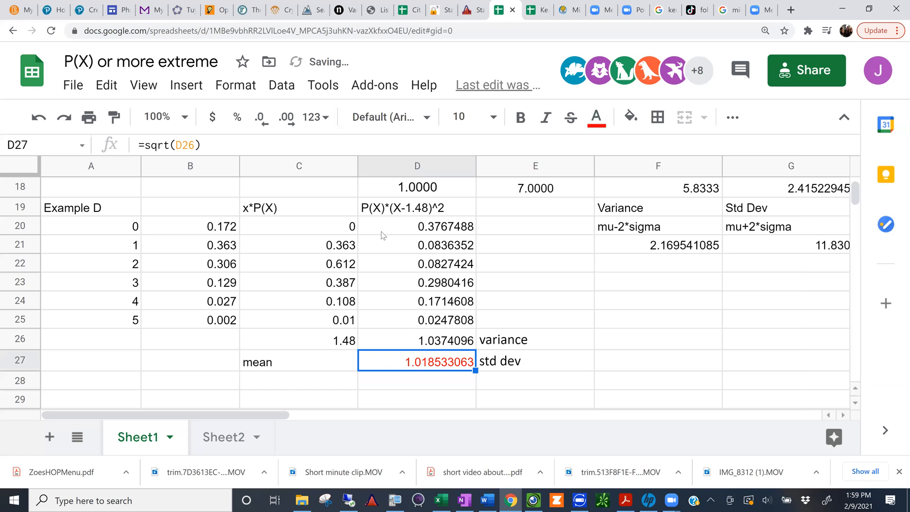
{"action": "key", "text": "ctrl+b"}
{"action": "left_click", "coordinate": [382, 232]}
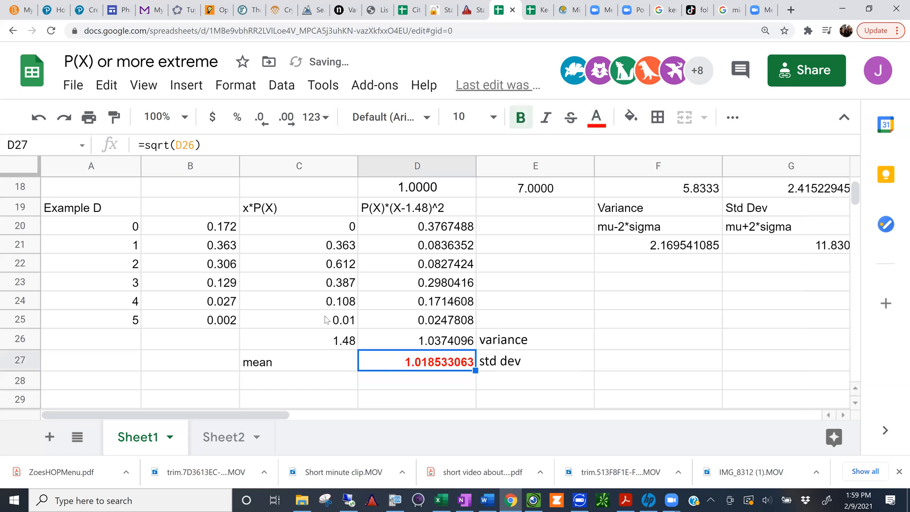
Step: Format the mean in C26 as bold blue text
{"action": "left_click", "coordinate": [328, 343]}
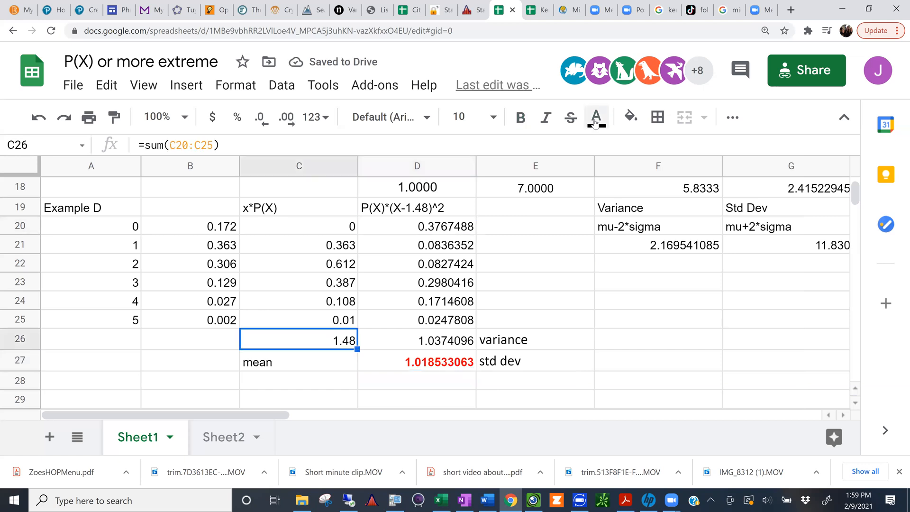
{"action": "left_click", "coordinate": [596, 123]}
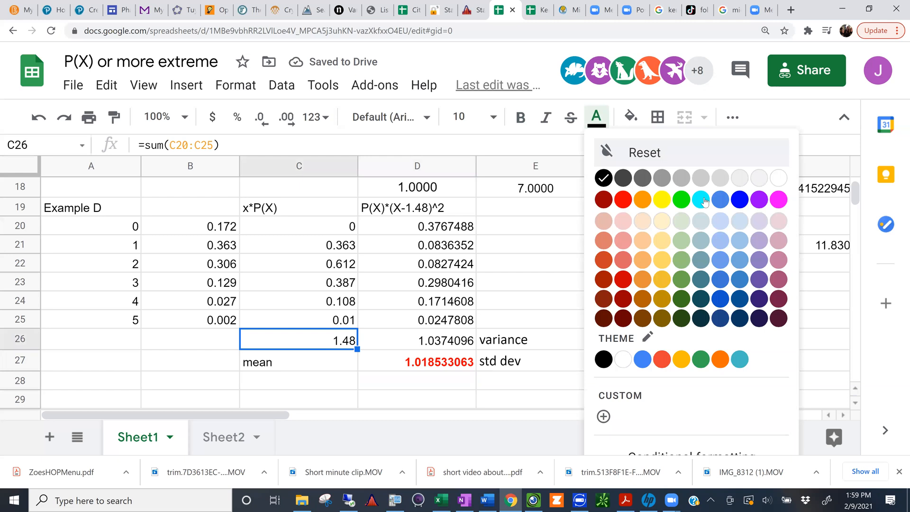
{"action": "left_click", "coordinate": [739, 200]}
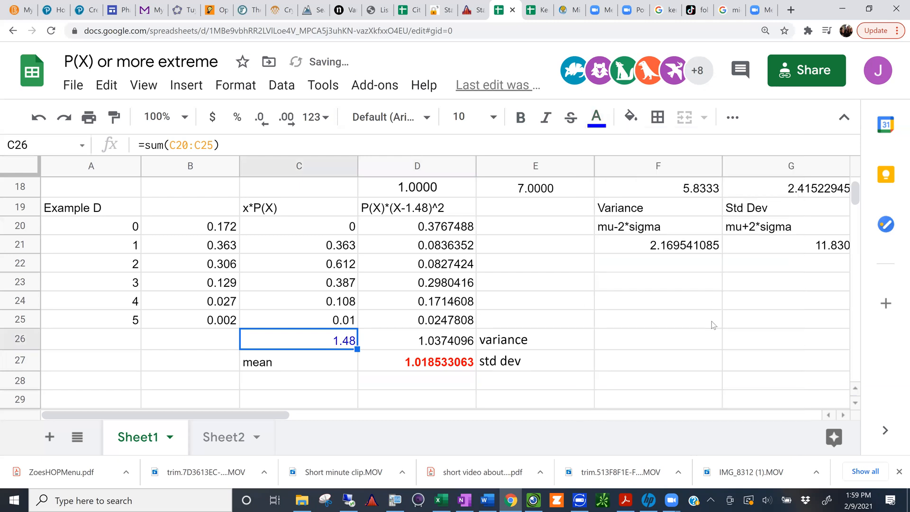
{"action": "key", "text": "ctrl+b"}
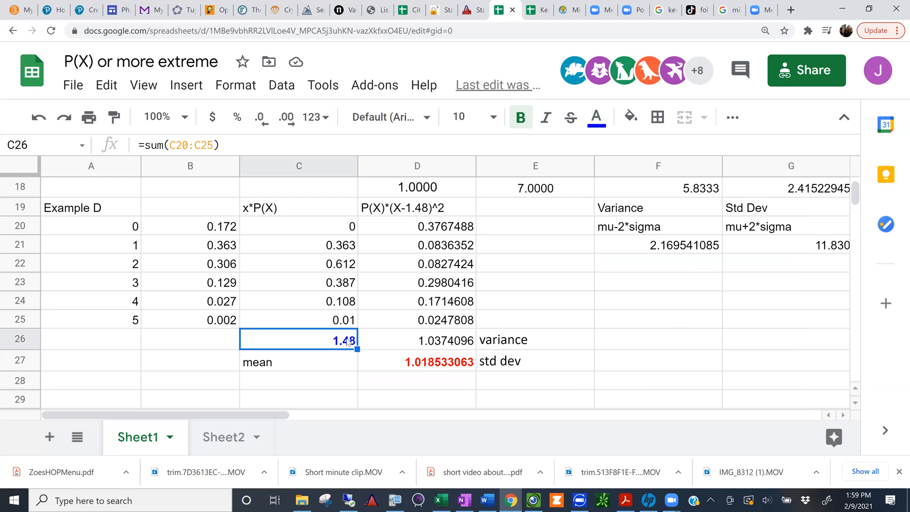
Step: Label F26 as mu-2*sigma for the lower limit of the range rule of thumb
{"action": "left_click", "coordinate": [441, 360]}
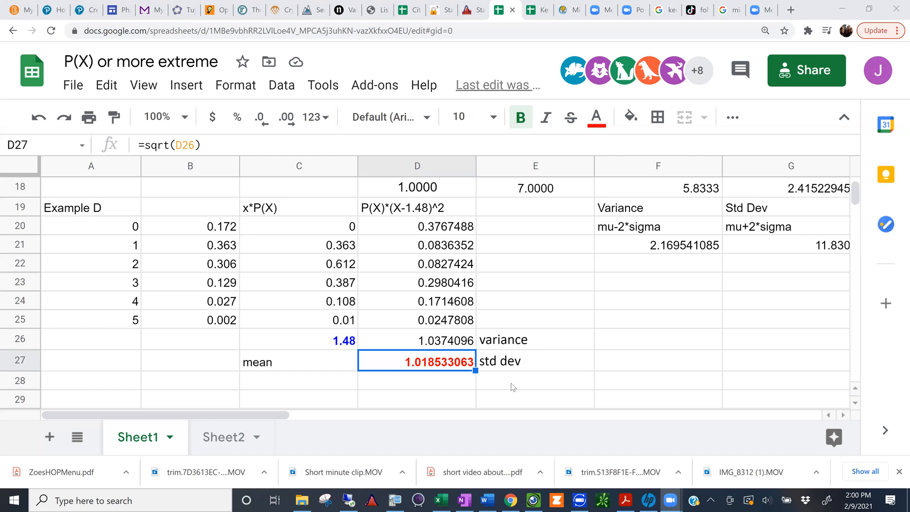
{"action": "left_click", "coordinate": [614, 339]}
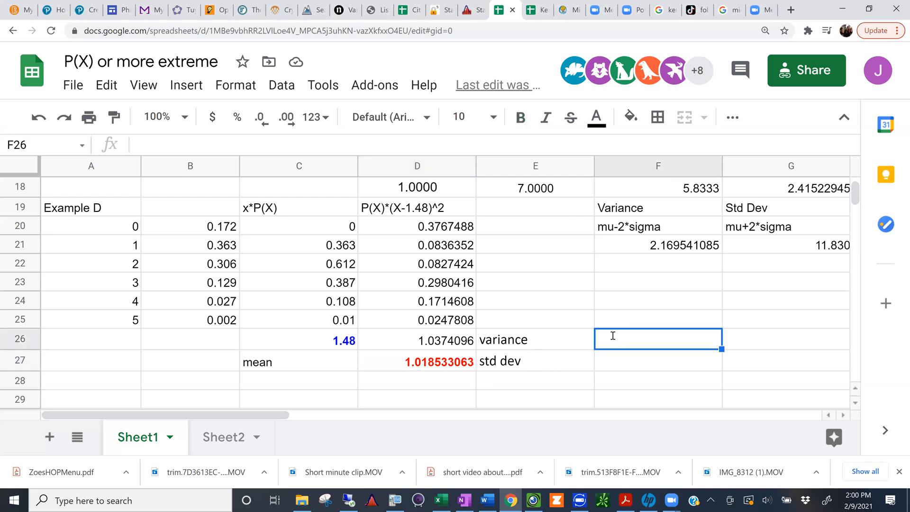
{"action": "type", "text": "mu="}
{"action": "key", "text": "BackSpace"}
{"action": "type", "text": "-"}
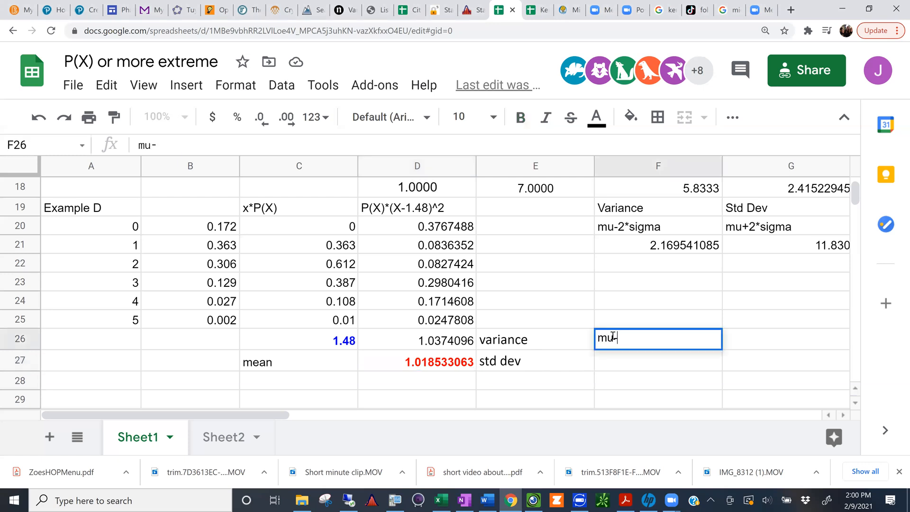
{"action": "type", "text": "2*sig"}
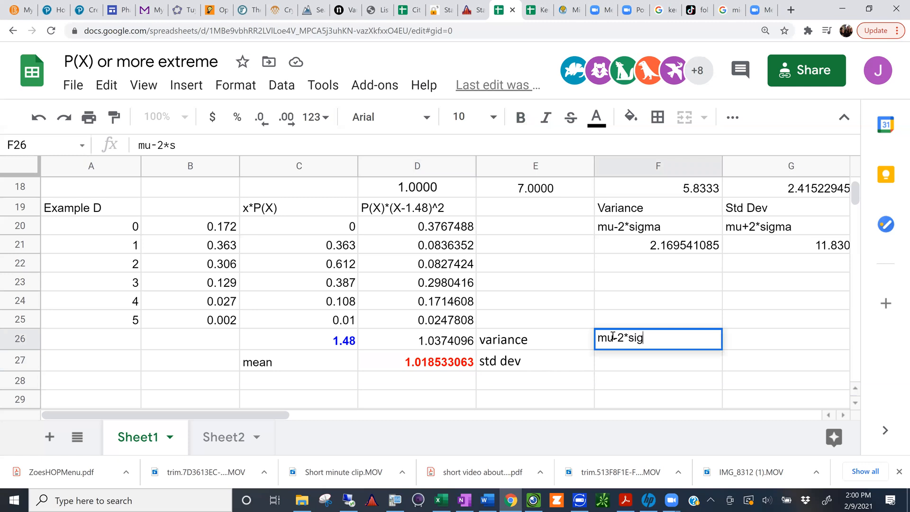
{"action": "type", "text": "ma"}
{"action": "key", "text": "Tab"}
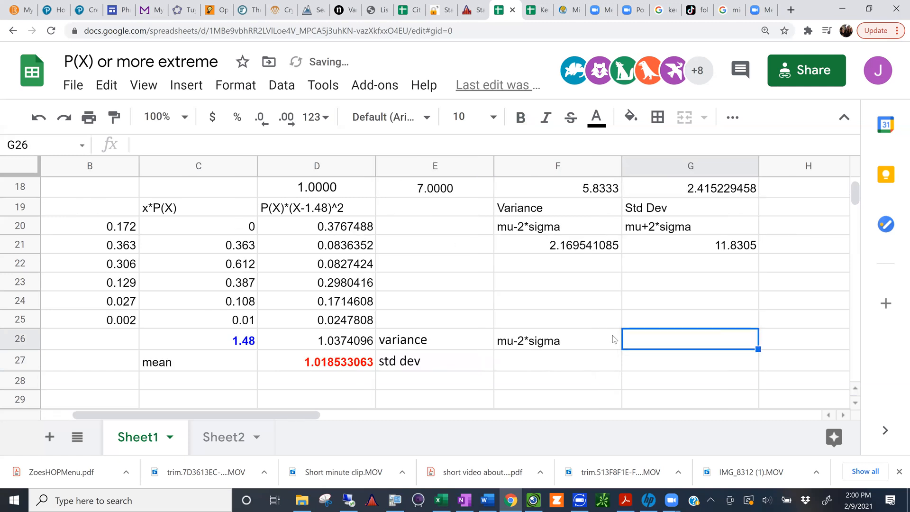
Step: Label G26 as mu+2sigma for the upper limit of the range rule of thumb
{"action": "type", "text": "mu+"}
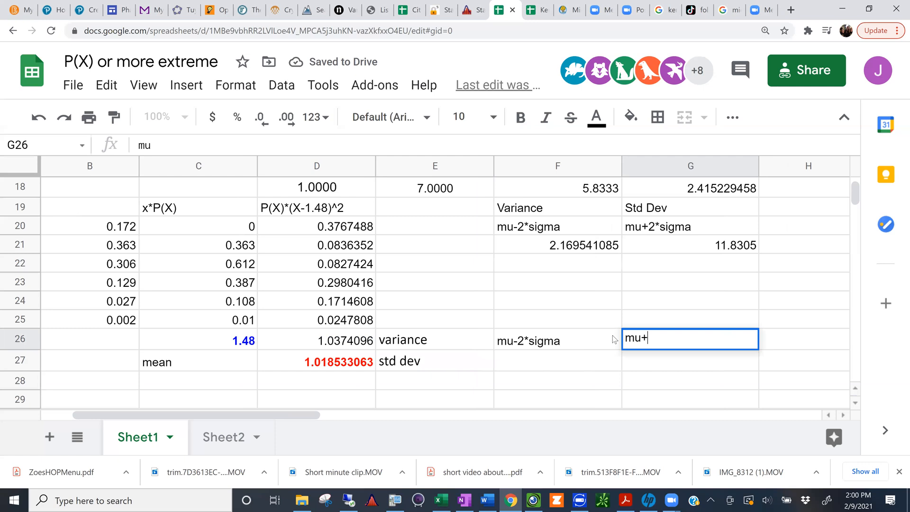
{"action": "type", "text": "2sigma"}
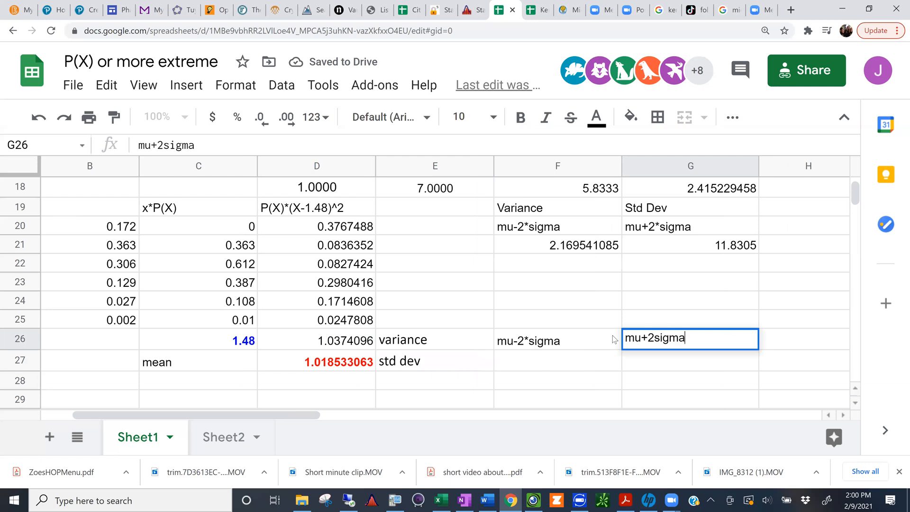
{"action": "key", "text": "Return"}
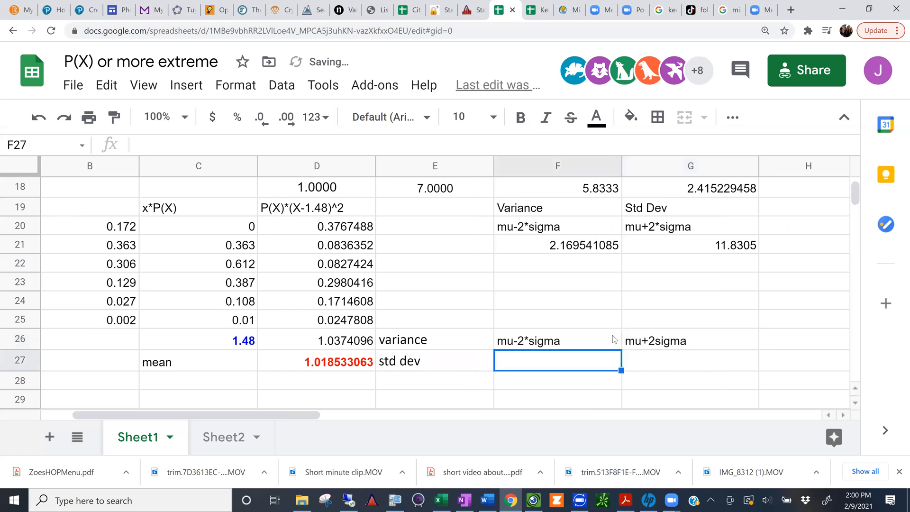
{"action": "type", "text": "="}
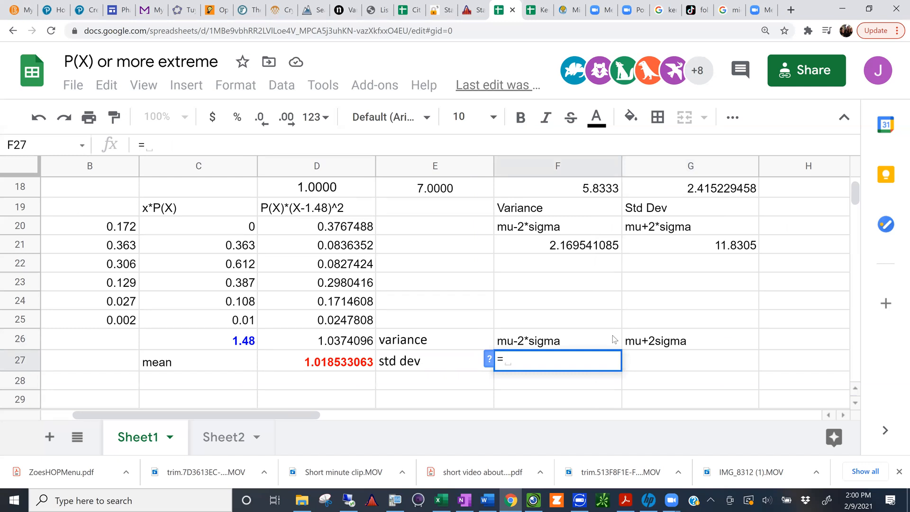
{"action": "left_click", "coordinate": [344, 366]}
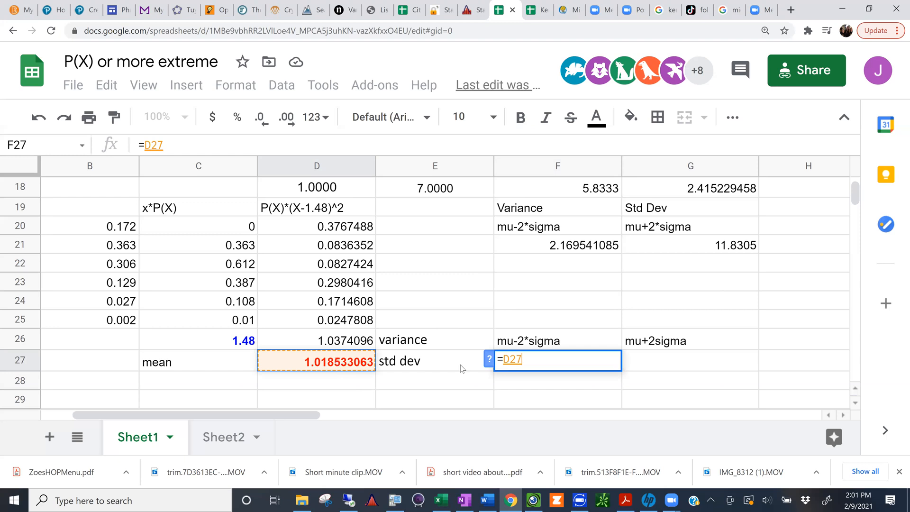
{"action": "key", "text": "BackSpace"}
{"action": "key", "text": "BackSpace"}
{"action": "key", "text": "BackSpace"}
{"action": "key", "text": "BackSpace"}
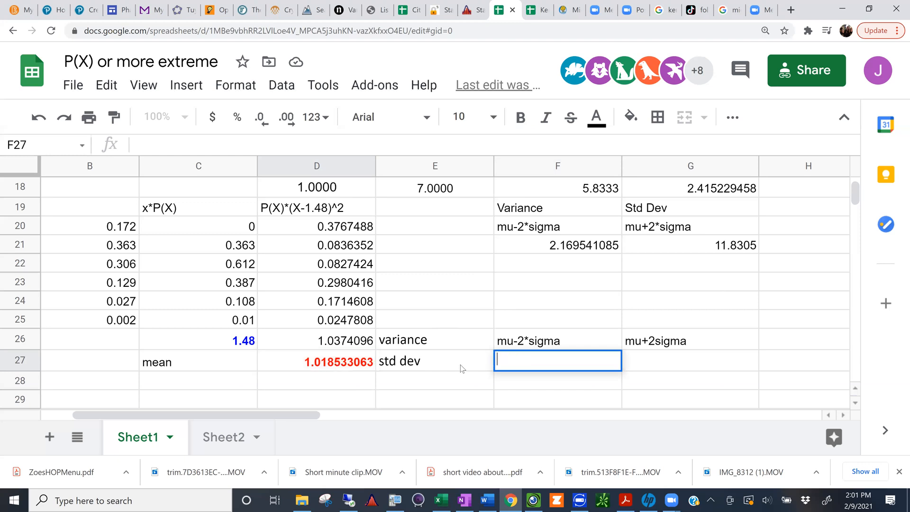
{"action": "left_click", "coordinate": [426, 402]}
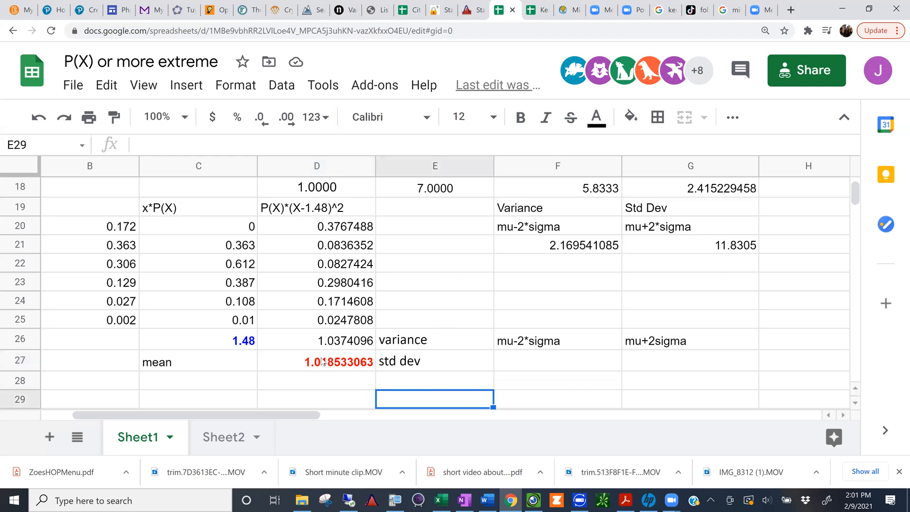
{"action": "left_click", "coordinate": [323, 361]}
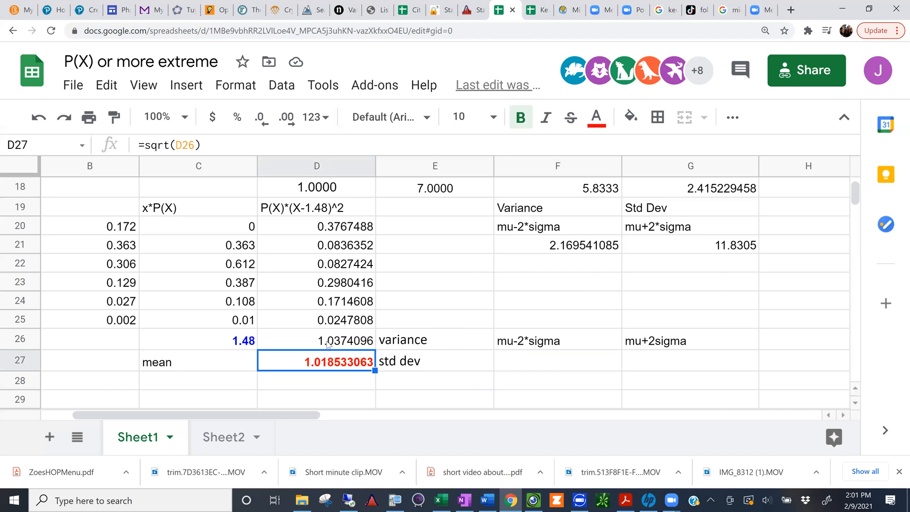
{"action": "left_click", "coordinate": [343, 215]}
{"action": "left_click", "coordinate": [344, 227]}
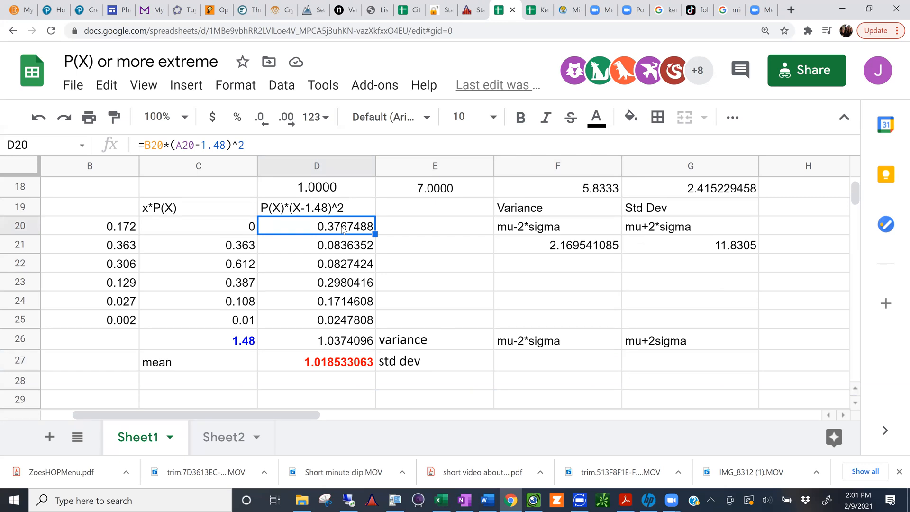
Step: Compute the lower limit in F27 with =1.48-2*D27
{"action": "left_click", "coordinate": [516, 364]}
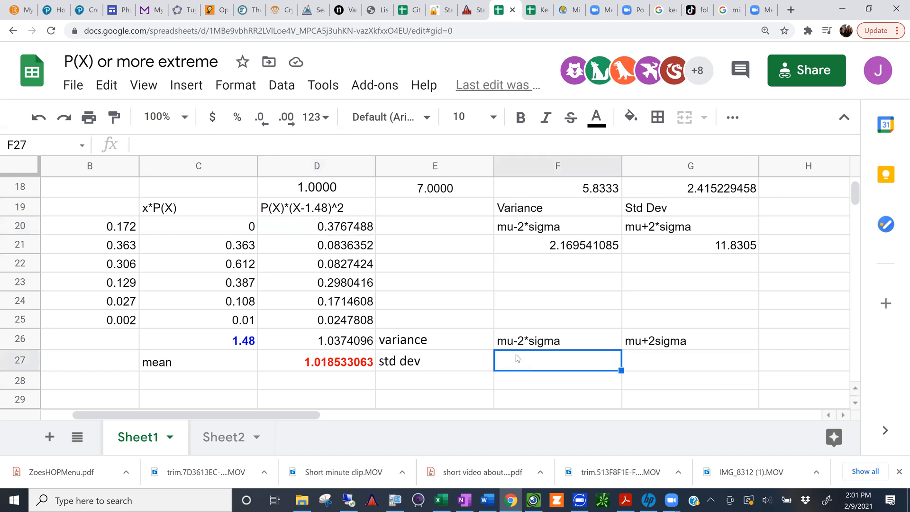
{"action": "double_click", "coordinate": [512, 366]}
{"action": "type", "text": "="}
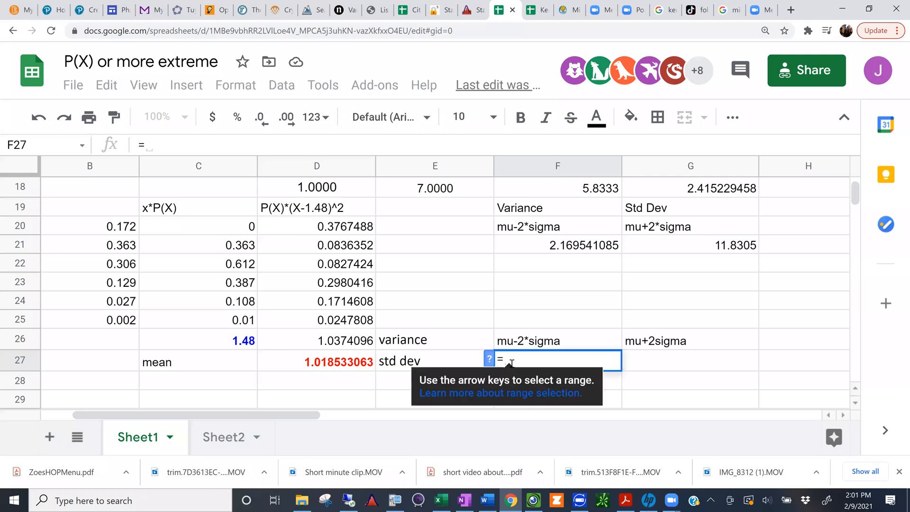
{"action": "type", "text": "1.48"}
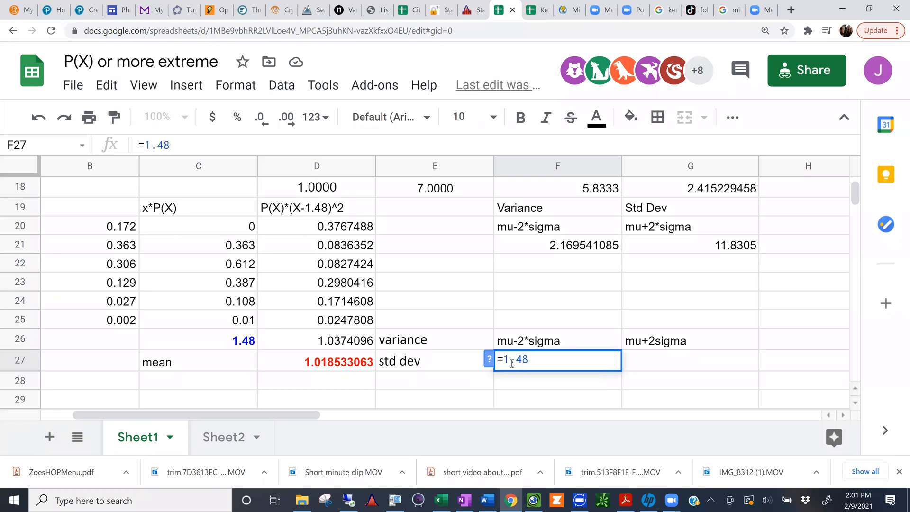
{"action": "type", "text": "-"}
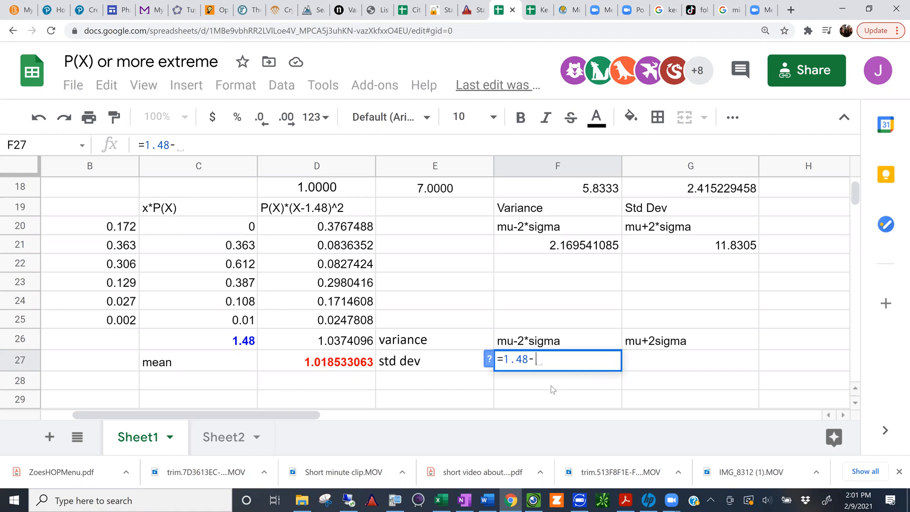
{"action": "type", "text": "2"}
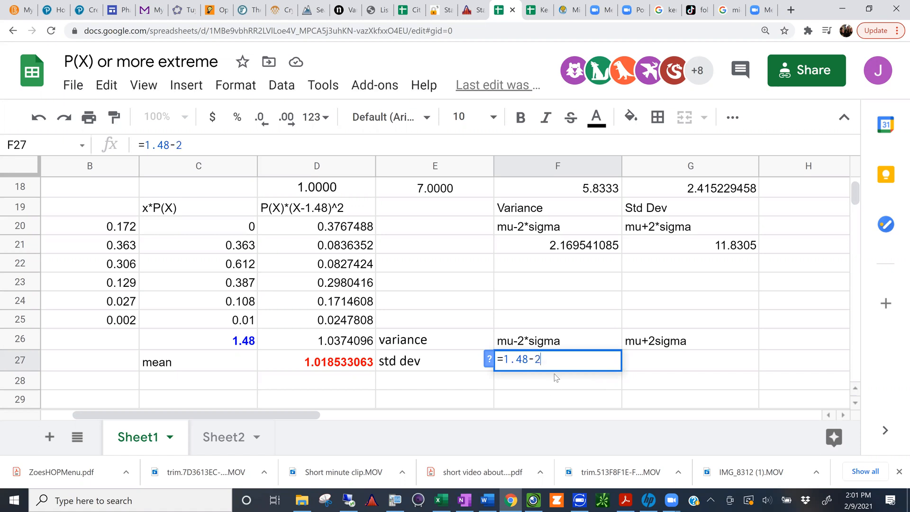
{"action": "type", "text": "*"}
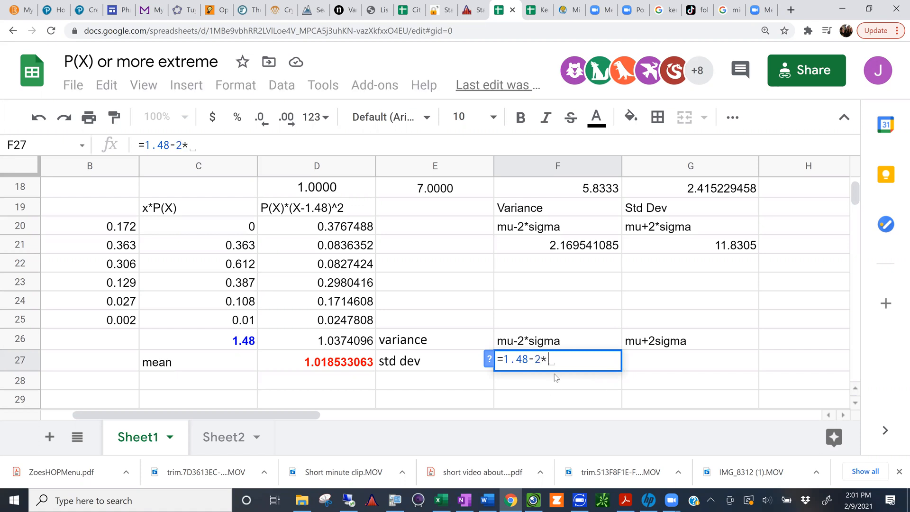
{"action": "left_click", "coordinate": [335, 362]}
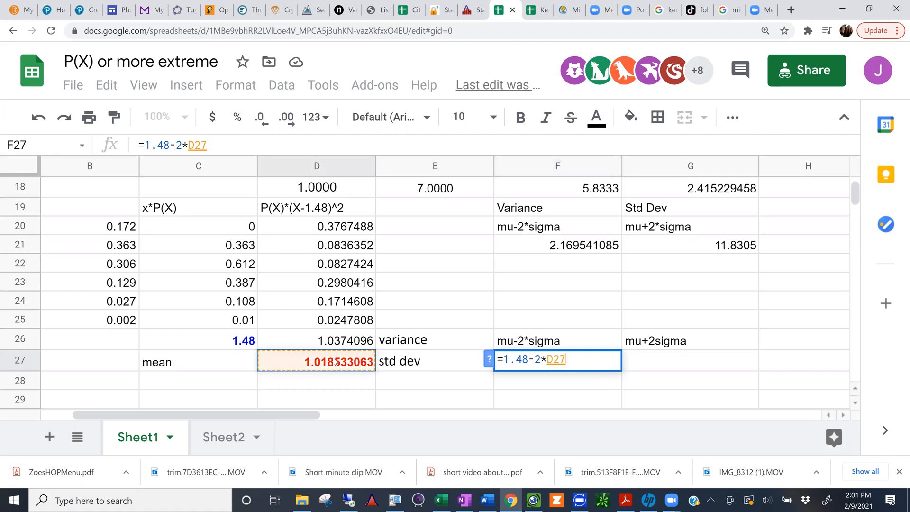
{"action": "key", "text": "Return"}
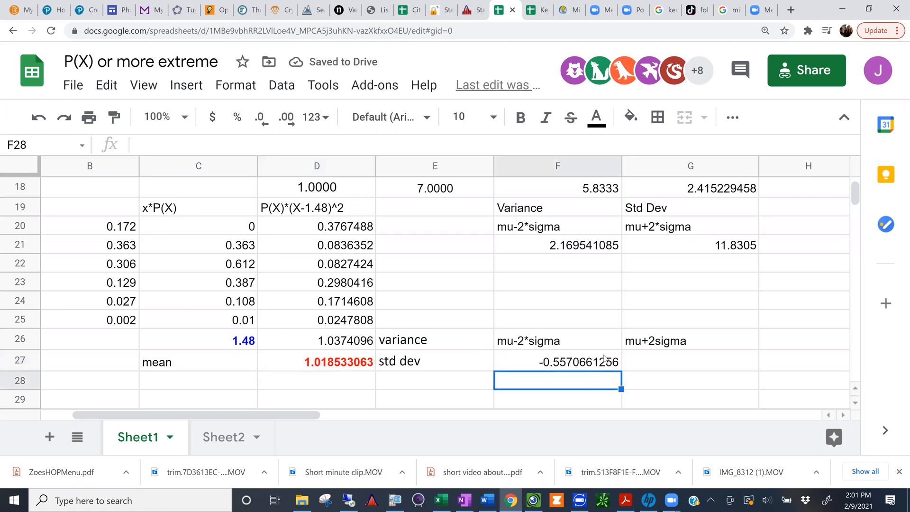
Step: Compute the upper limit in G27 with =C26+2*D27
{"action": "left_click", "coordinate": [636, 362]}
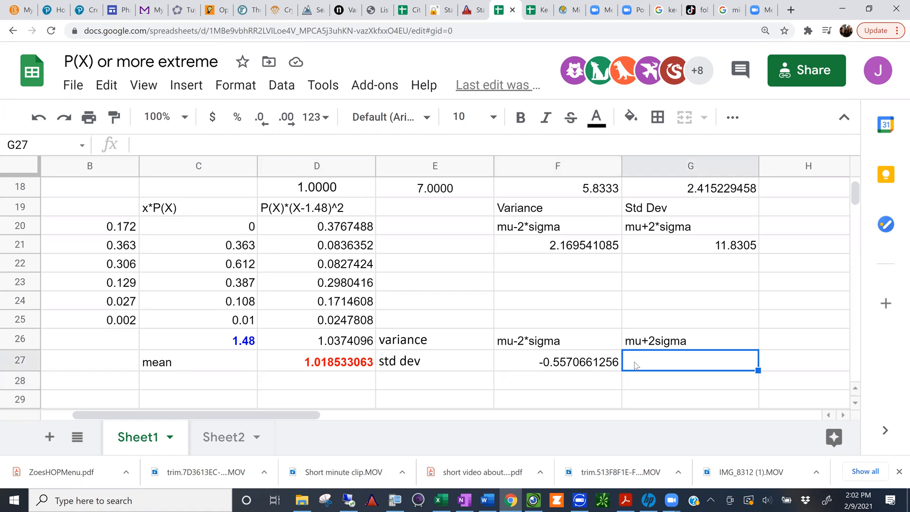
{"action": "type", "text": "="}
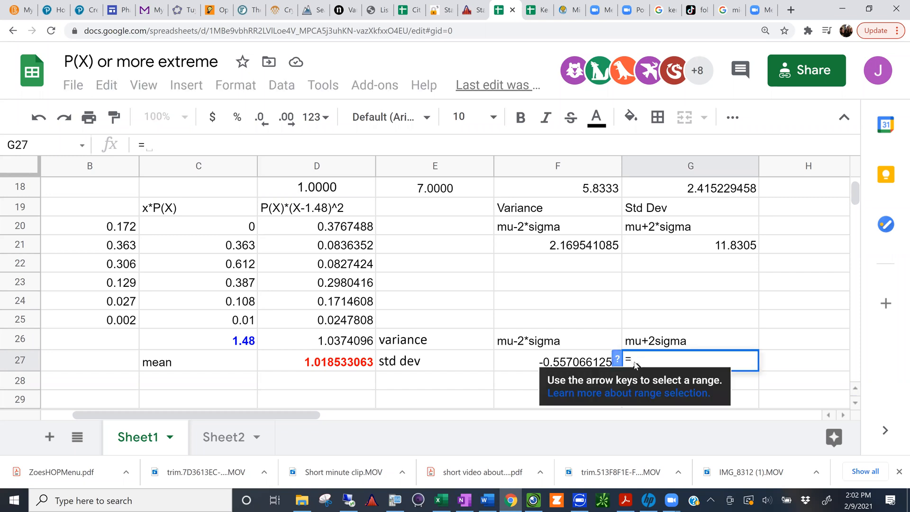
{"action": "left_click", "coordinate": [243, 340]}
{"action": "type", "text": "-"}
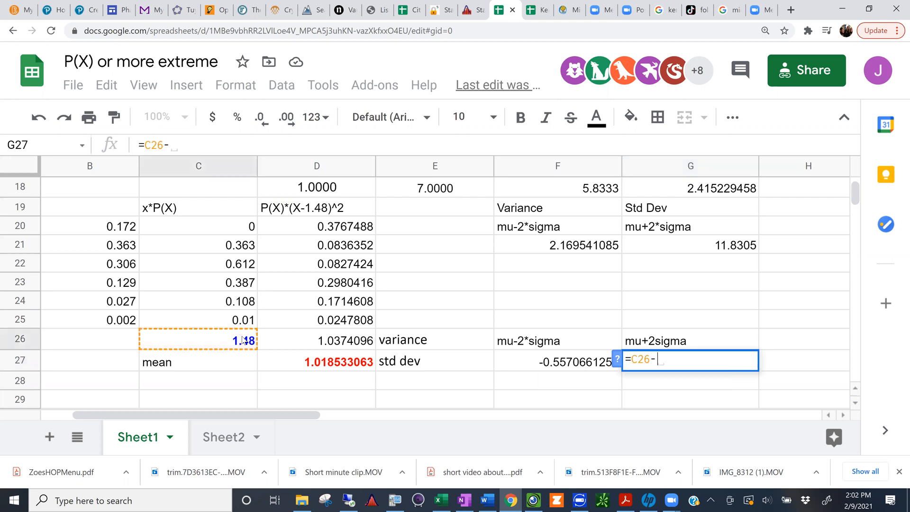
{"action": "key", "text": "BackSpace"}
{"action": "type", "text": "+"}
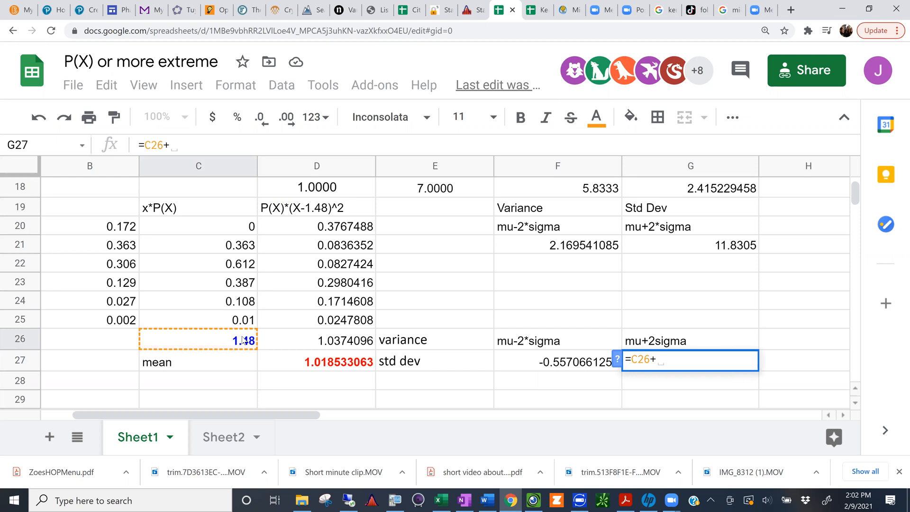
{"action": "key", "text": "BackSpace"}
{"action": "type", "text": "2*"}
{"action": "left_click", "coordinate": [309, 363]}
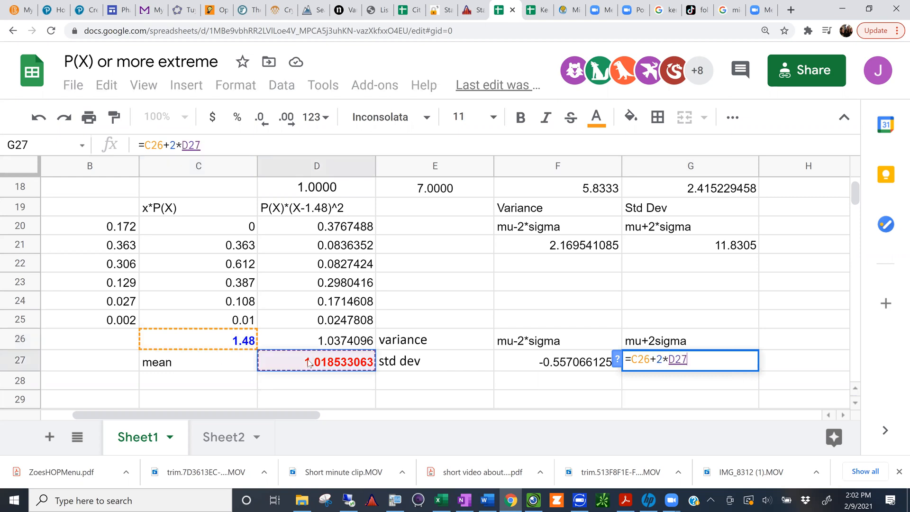
{"action": "key", "text": "Return"}
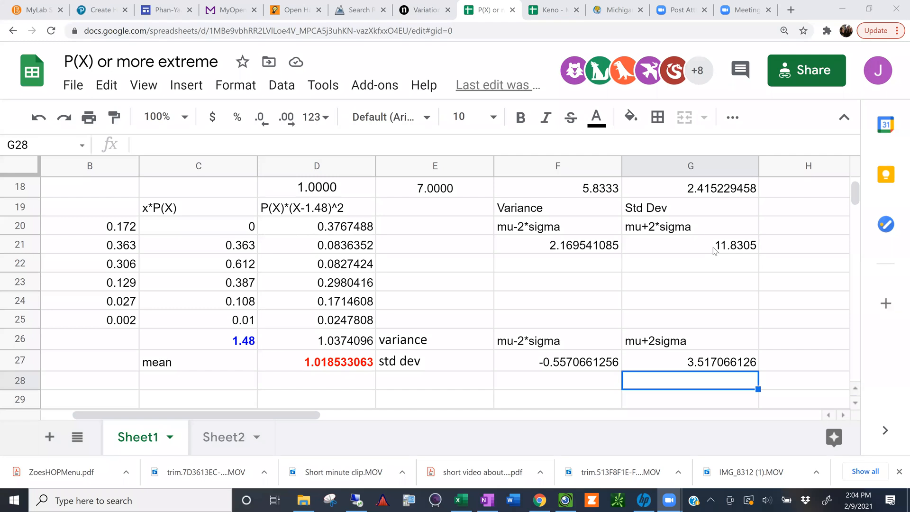
Step: Select both limits in F27:G27, and switch to the Visualizer document camera to view the Example E page
{"action": "left_click_drag", "start_coordinate": [612, 363], "coordinate": [642, 359]}
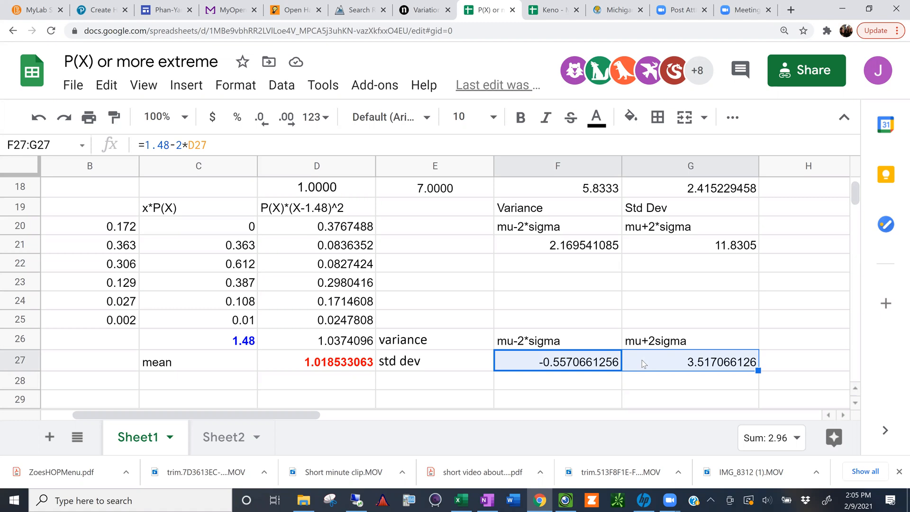
{"action": "left_click", "coordinate": [565, 499]}
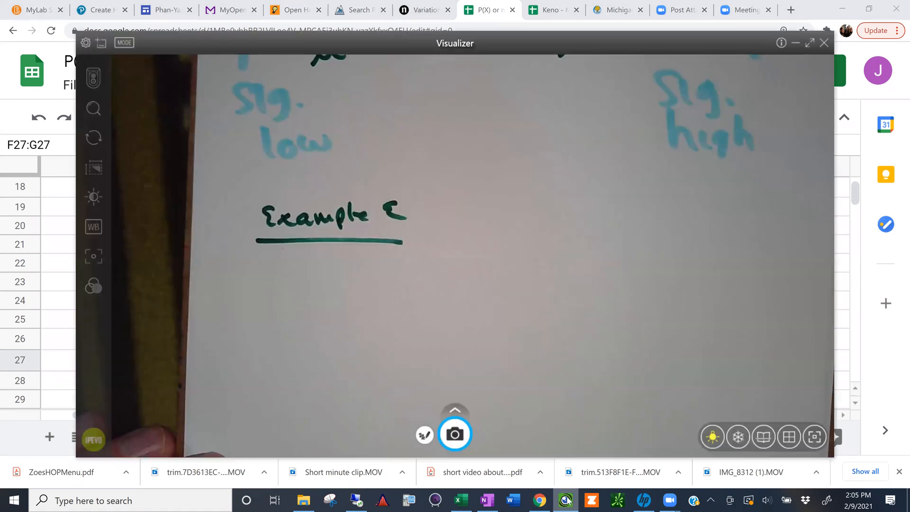
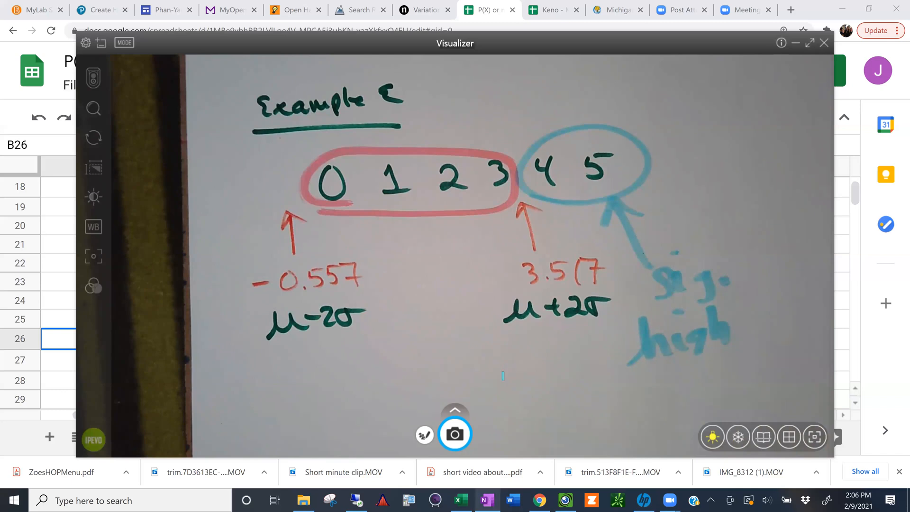
Step: Switch to OneNote to view the Example E sleepwalking problem, and return to the probability spreadsheet in Google Sheets
{"action": "key", "text": "alt+Tab"}
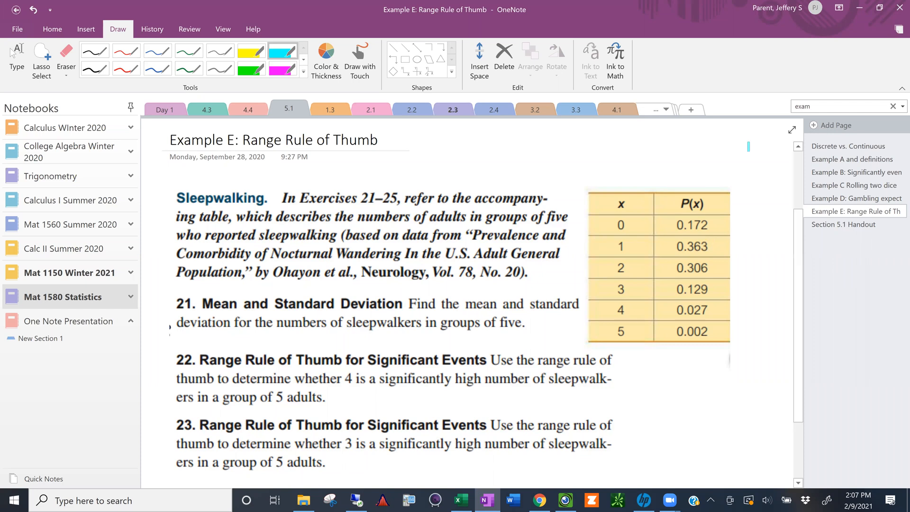
{"action": "left_click", "coordinate": [858, 9]}
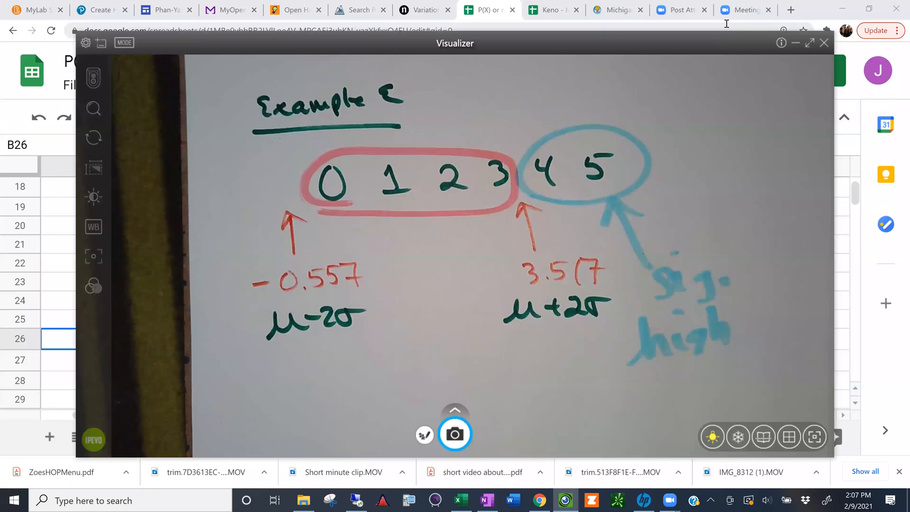
{"action": "left_click", "coordinate": [820, 10]}
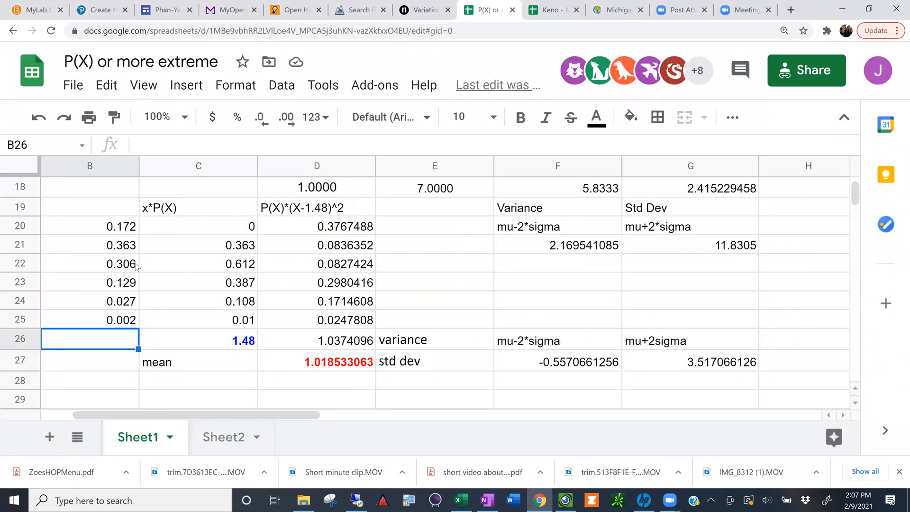
Step: Label B28 as P(x>=2), below the Example D probability table
{"action": "left_click", "coordinate": [74, 388]}
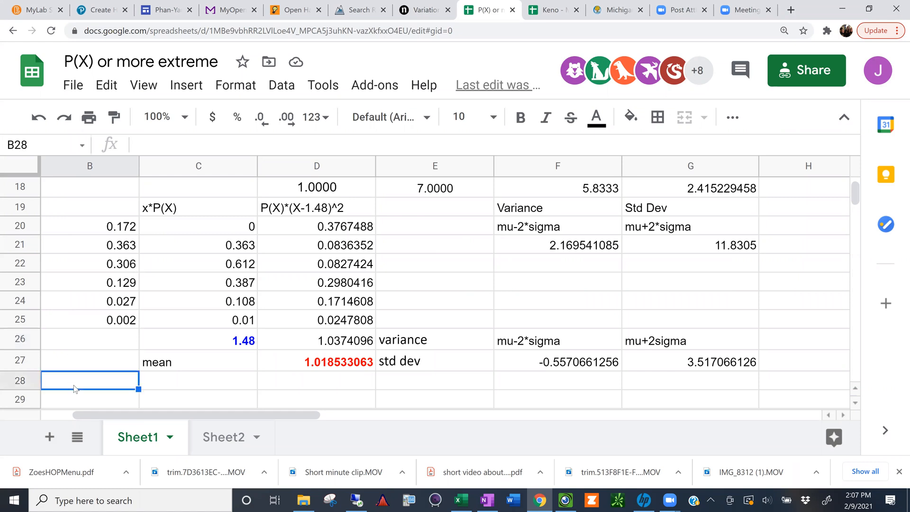
{"action": "type", "text": "P(x"}
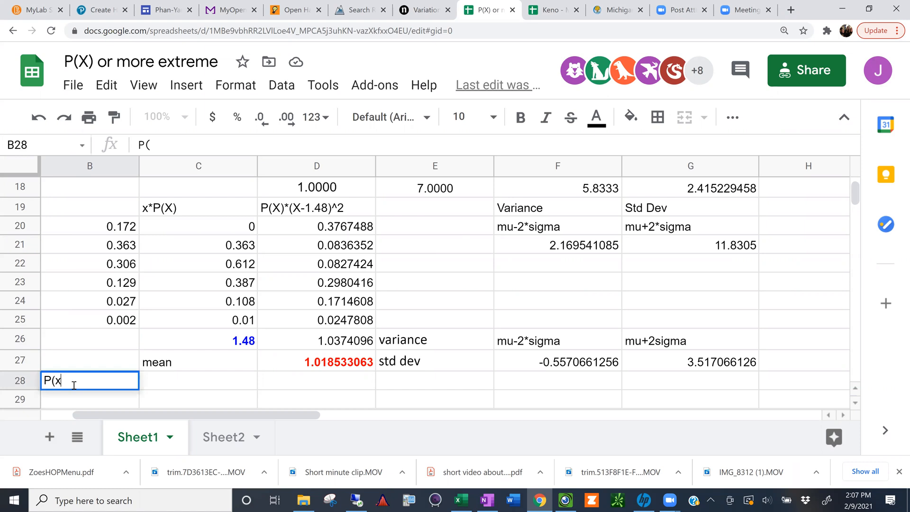
{"action": "type", "text": ">=2)"}
{"action": "key", "text": "Return"}
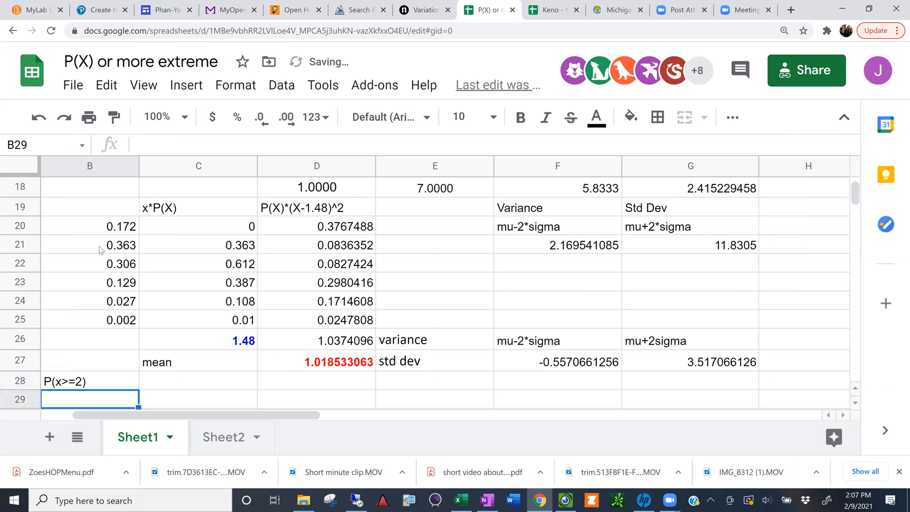
Step: Compute the probability of at least 2 in B29 by summing B22:B25
{"action": "left_click", "coordinate": [96, 269]}
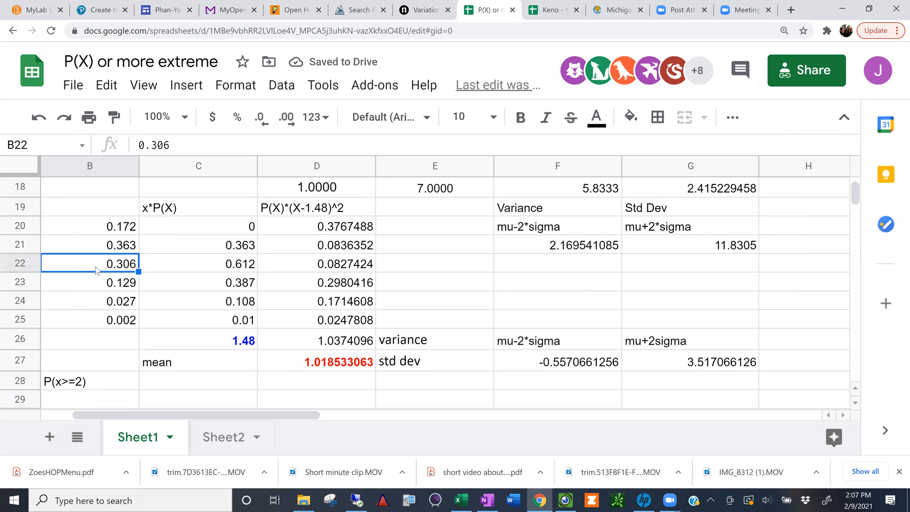
{"action": "key", "text": "Left"}
{"action": "left_click_drag", "start_coordinate": [197, 264], "coordinate": [198, 326]}
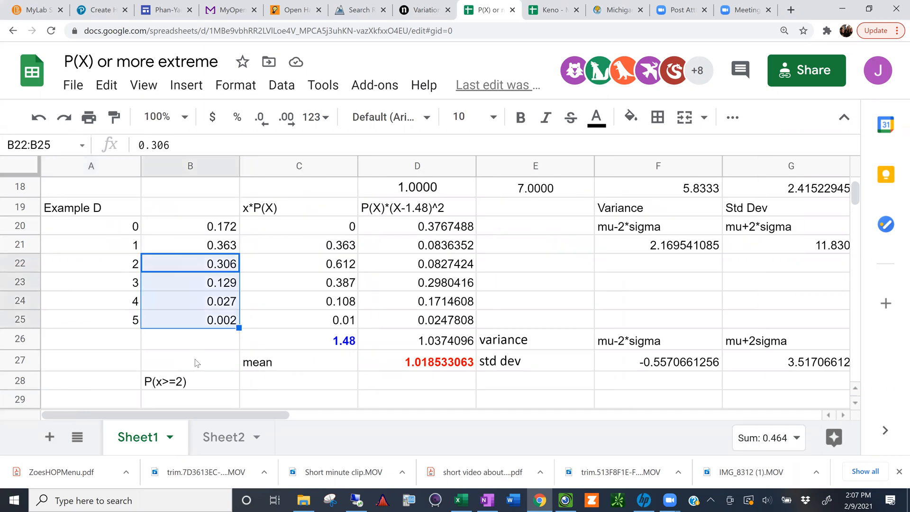
{"action": "left_click", "coordinate": [190, 400]}
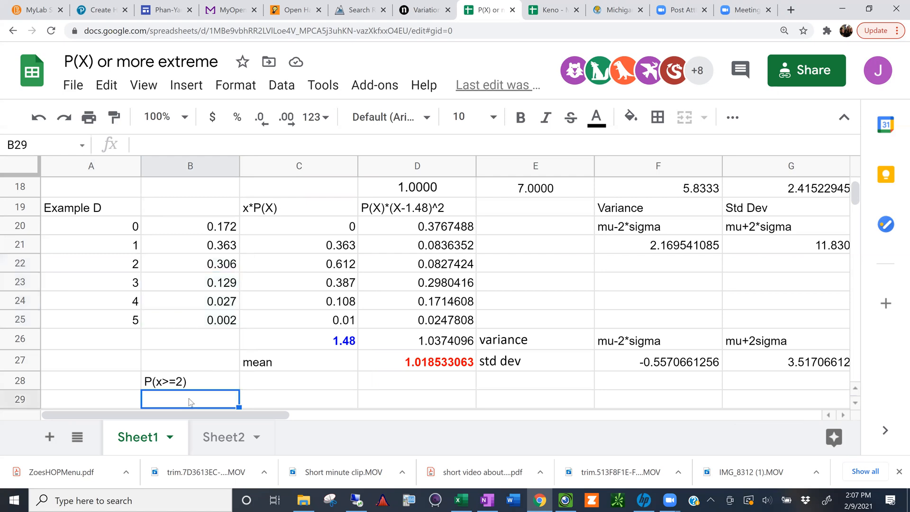
{"action": "type", "text": "=sum"}
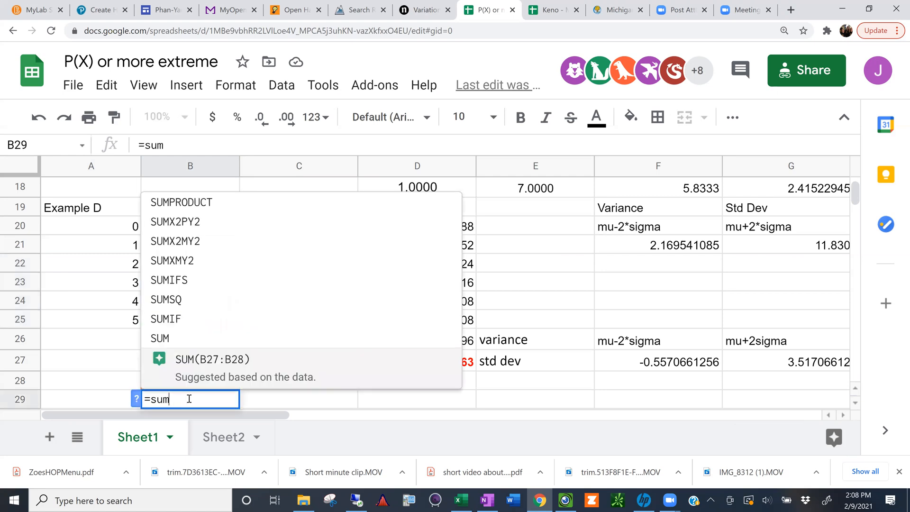
{"action": "type", "text": "("}
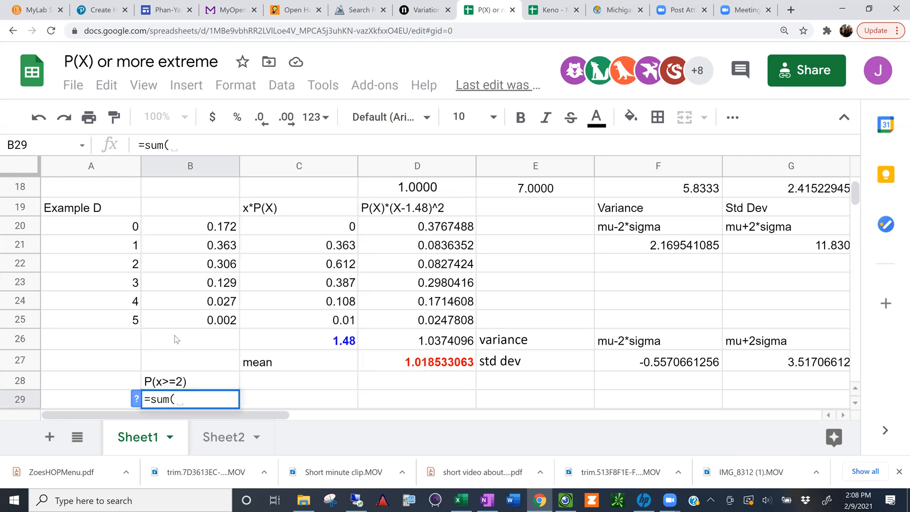
{"action": "left_click_drag", "start_coordinate": [198, 265], "coordinate": [192, 324]}
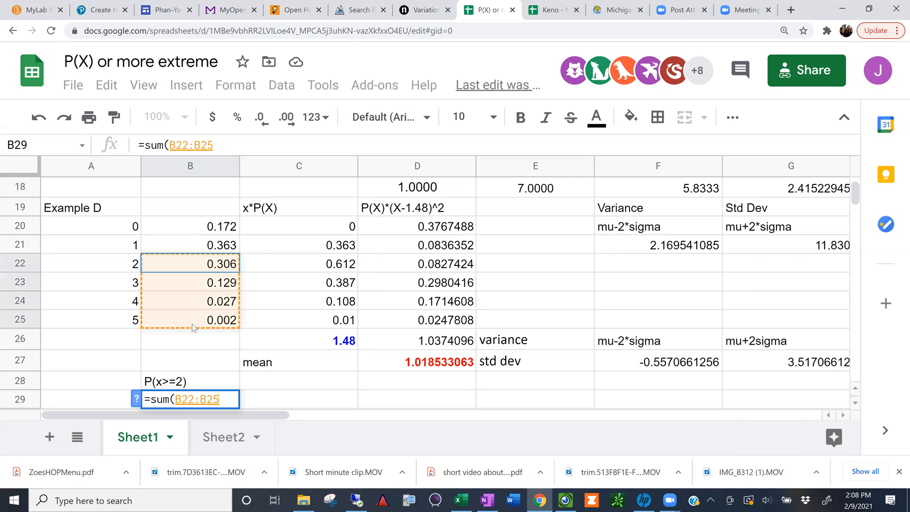
{"action": "type", "text": ")"}
{"action": "key", "text": "Return"}
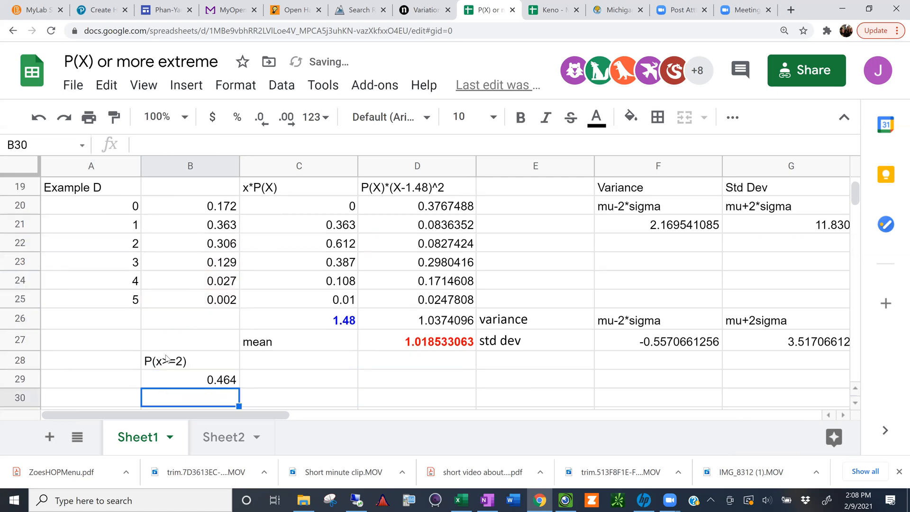
Step: Enter the description "at least 2", including the quotation marks, in A28 beside the P(x>=2) label
{"action": "left_click", "coordinate": [82, 363]}
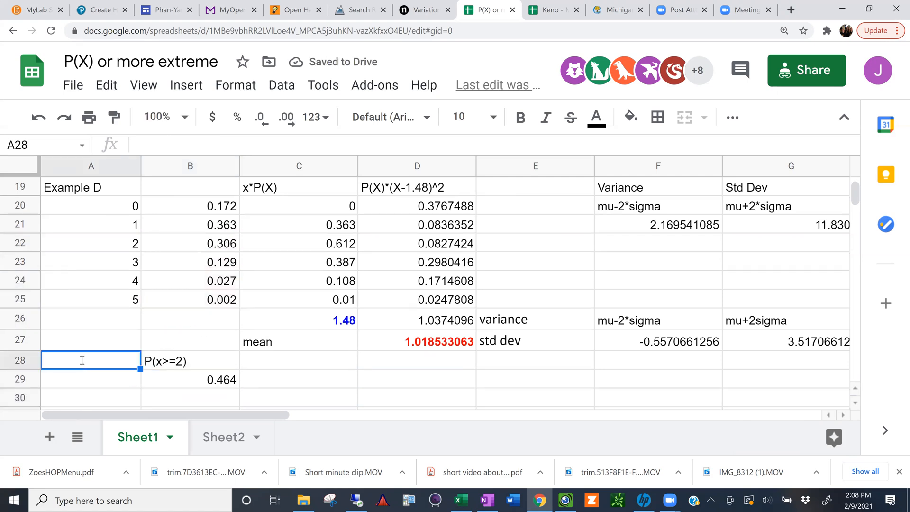
{"action": "type", "text": "\"at least 2\""}
{"action": "key", "text": "Return"}
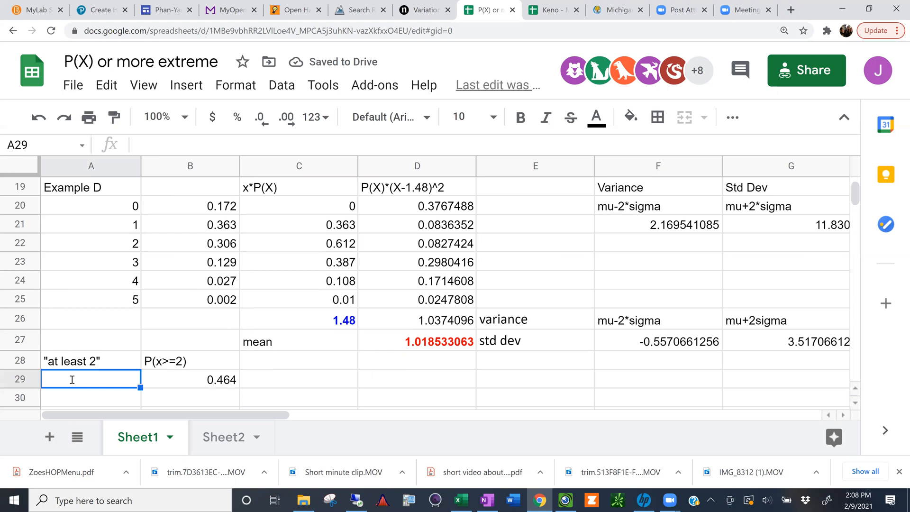
Step: Enter the description "x is MORE than 2", including the quotation marks, in A29
{"action": "type", "text": "\"x is m"}
{"action": "key", "text": "BackSpace"}
{"action": "type", "text": "MORE than 2\""}
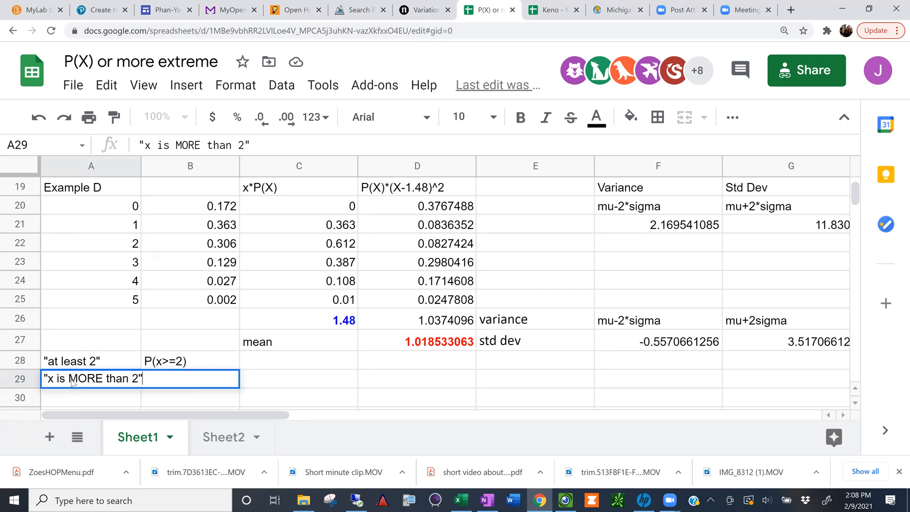
{"action": "key", "text": "Return"}
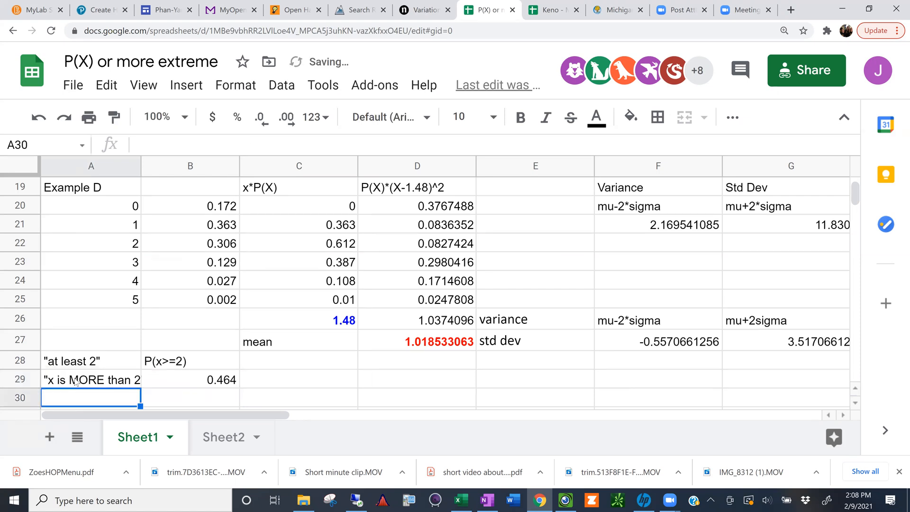
Step: Enter the at-least-2 probability as the value 0.464 in C28, beside its P(x>=2) label
{"action": "left_click", "coordinate": [227, 380]}
{"action": "key", "text": "ctrl+c"}
{"action": "left_click", "coordinate": [257, 348]}
{"action": "left_click", "coordinate": [260, 362]}
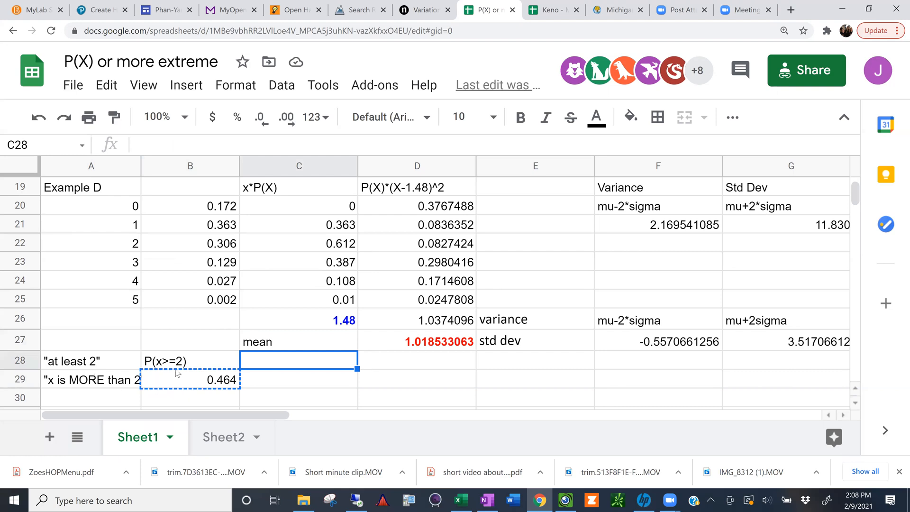
{"action": "type", "text": "0"}
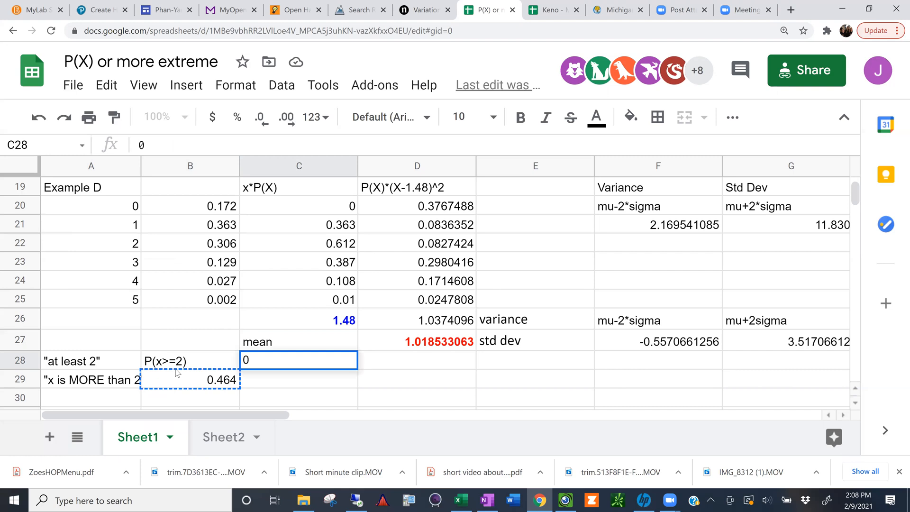
{"action": "type", "text": ".464"}
{"action": "key", "text": "Return"}
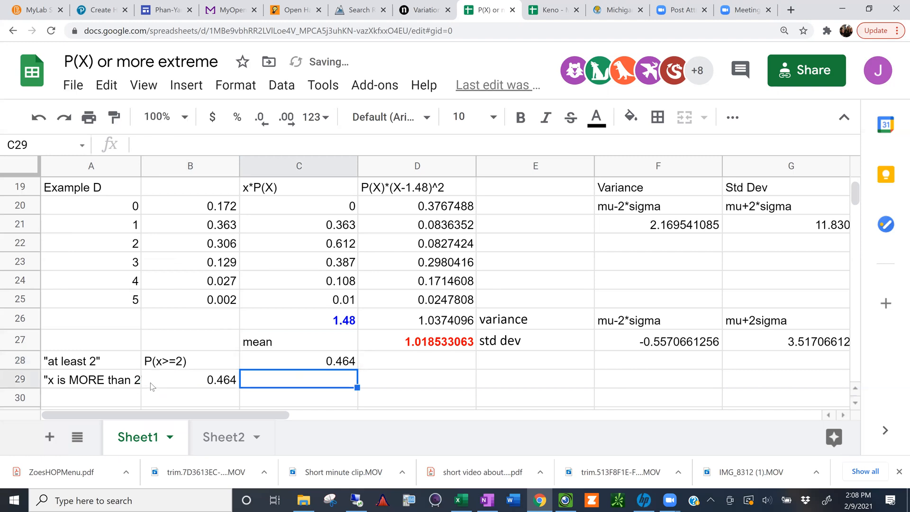
Step: Replace the sum in B29 with the label P(x>2)
{"action": "left_click", "coordinate": [152, 387]}
{"action": "type", "text": "P"}
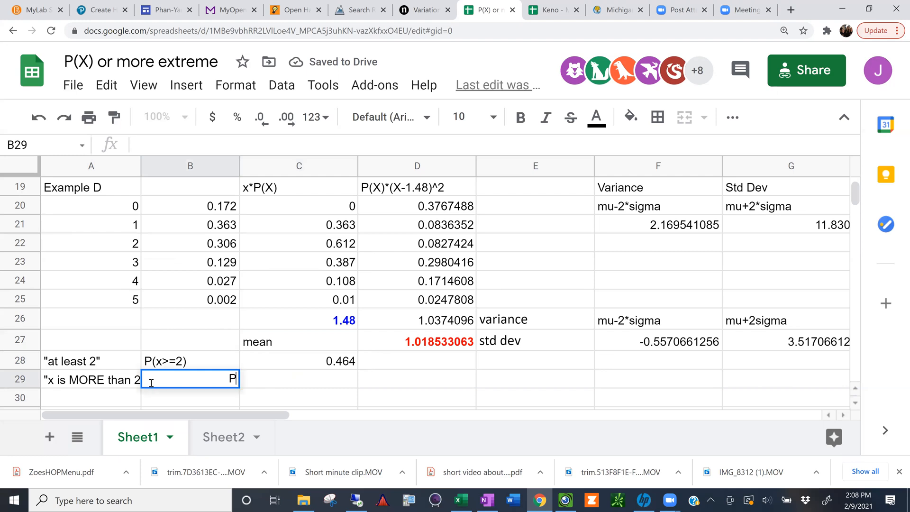
{"action": "type", "text": "(x>2)"}
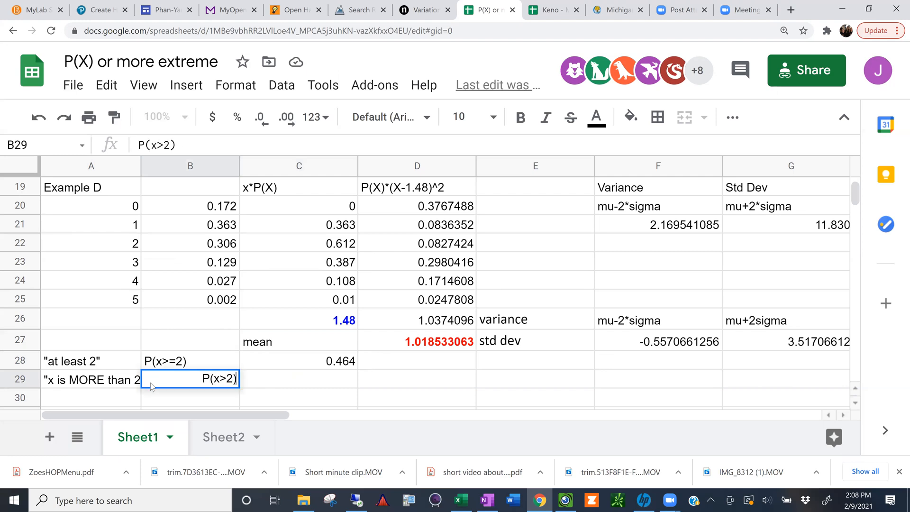
{"action": "key", "text": "Return"}
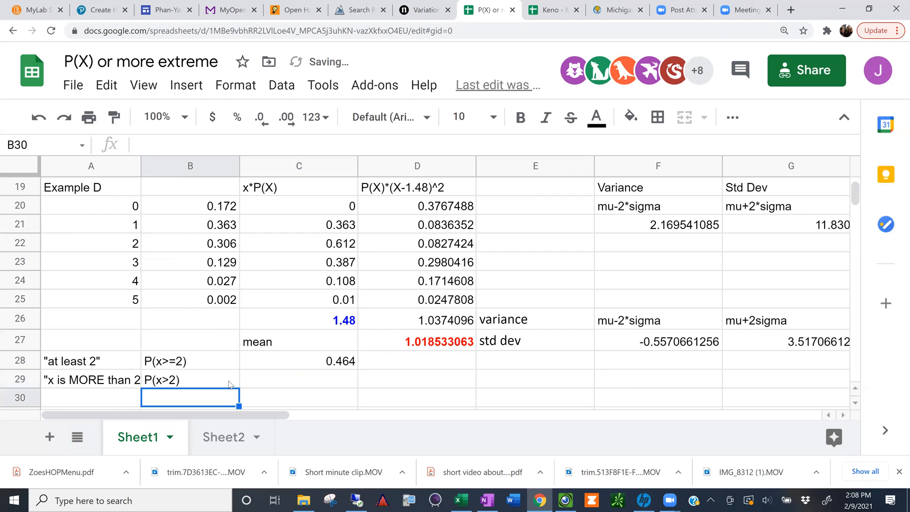
Step: Compute the probability of more than 2 in C29 by summing B23:B25
{"action": "left_click", "coordinate": [218, 265]}
{"action": "left_click", "coordinate": [215, 297], "text": "shift"}
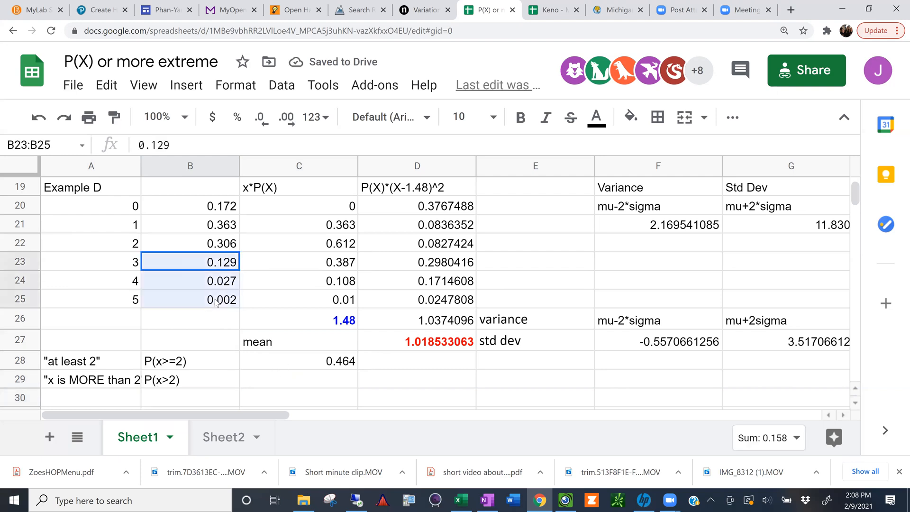
{"action": "left_click", "coordinate": [282, 383]}
{"action": "type", "text": "="}
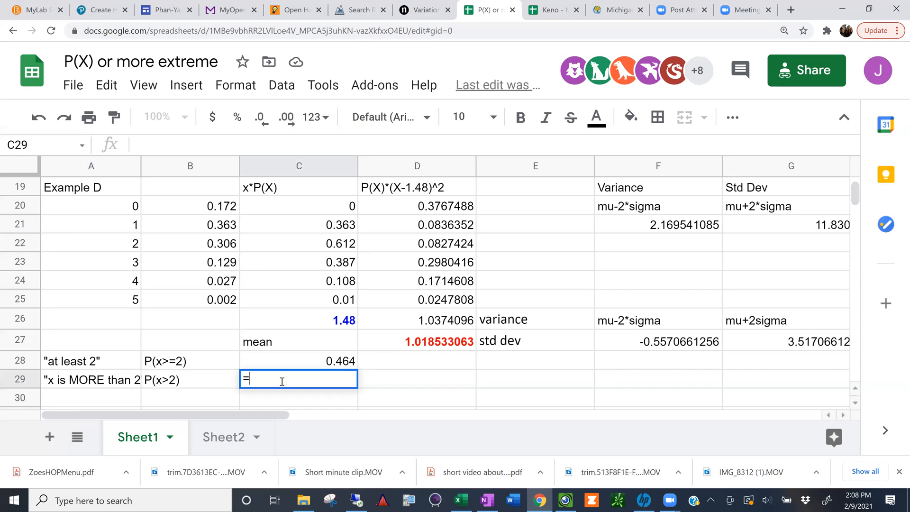
{"action": "type", "text": "suM("}
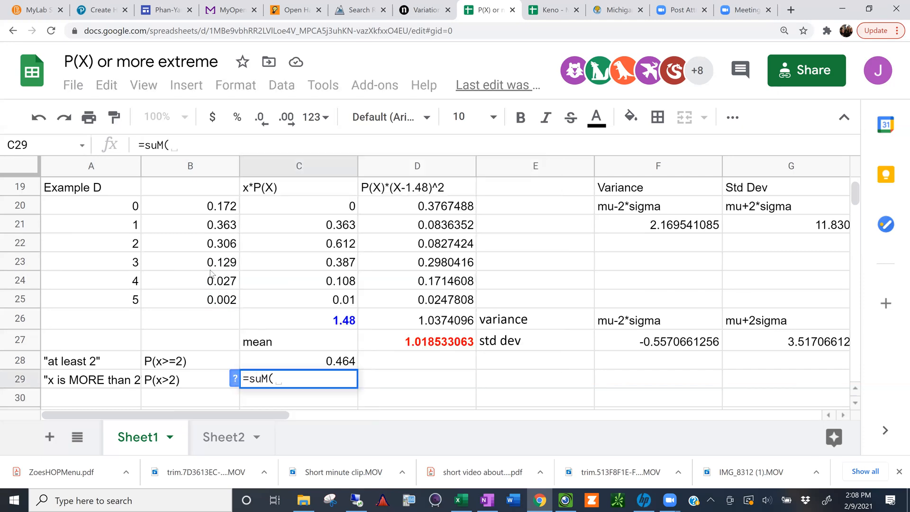
{"action": "left_click_drag", "start_coordinate": [211, 263], "coordinate": [207, 302]}
{"action": "key", "text": "Return"}
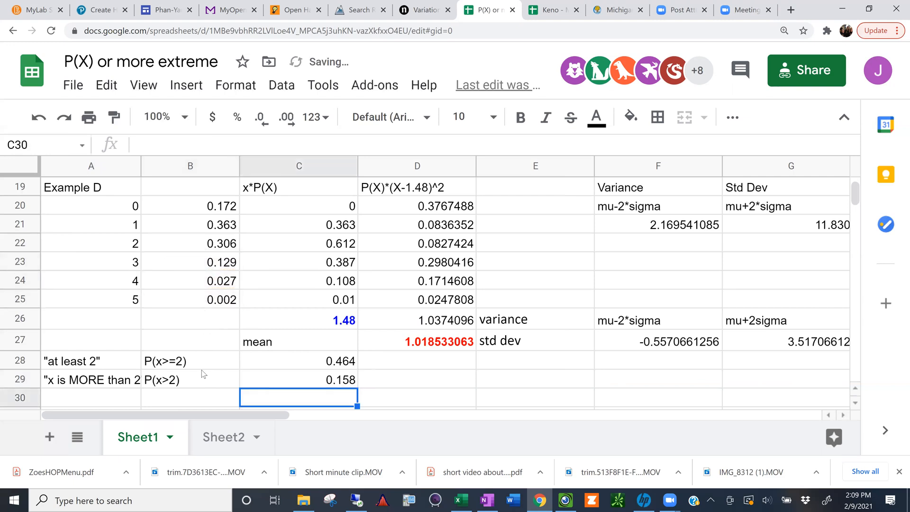